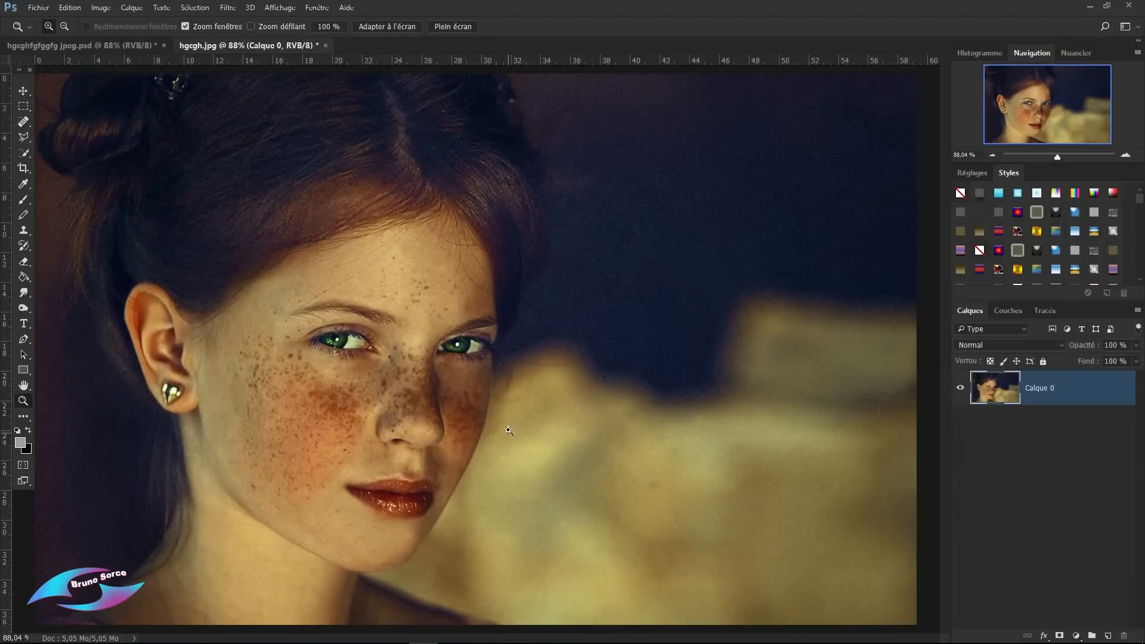
Step: Add an empty layer above the portrait layer and set up the Spot Healing Brush with a size of 24 px
key(v)
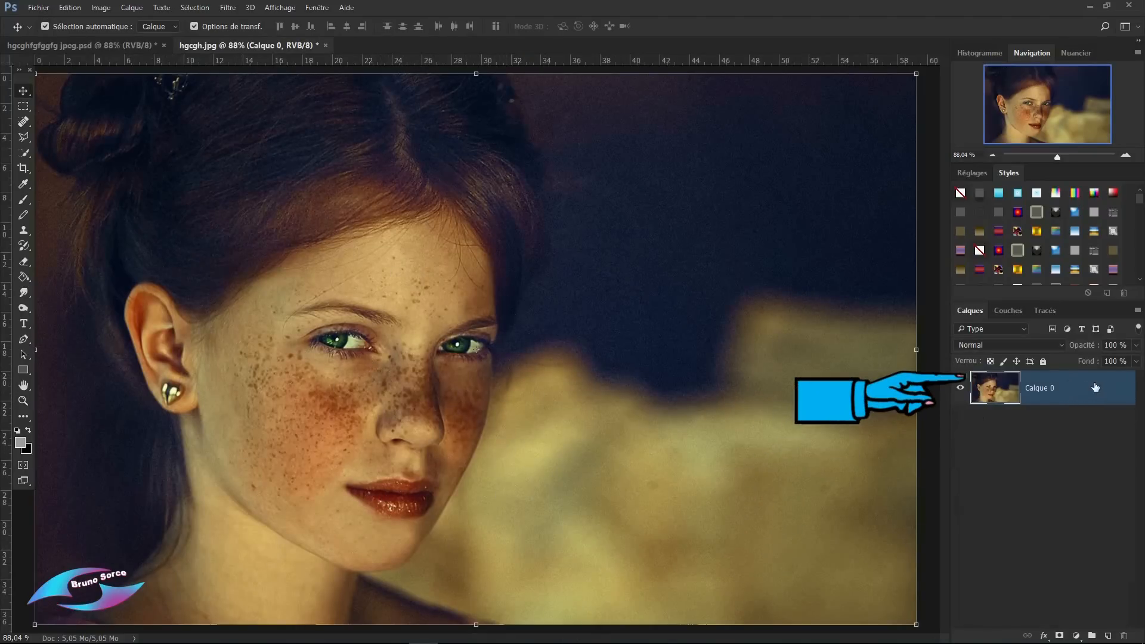
click(1107, 635)
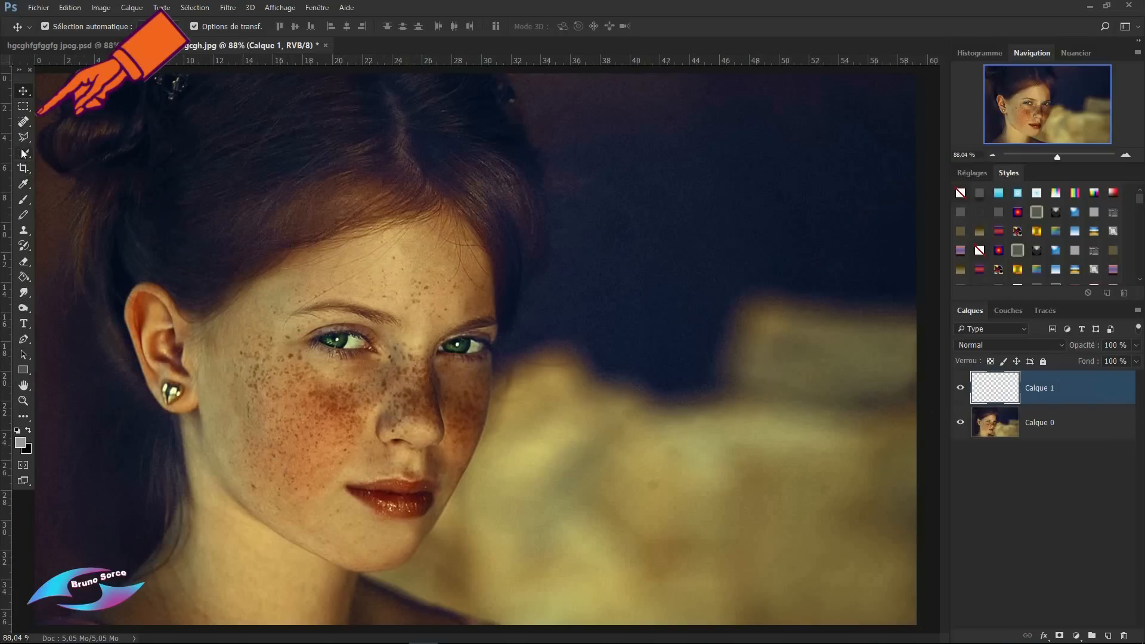
click(22, 122)
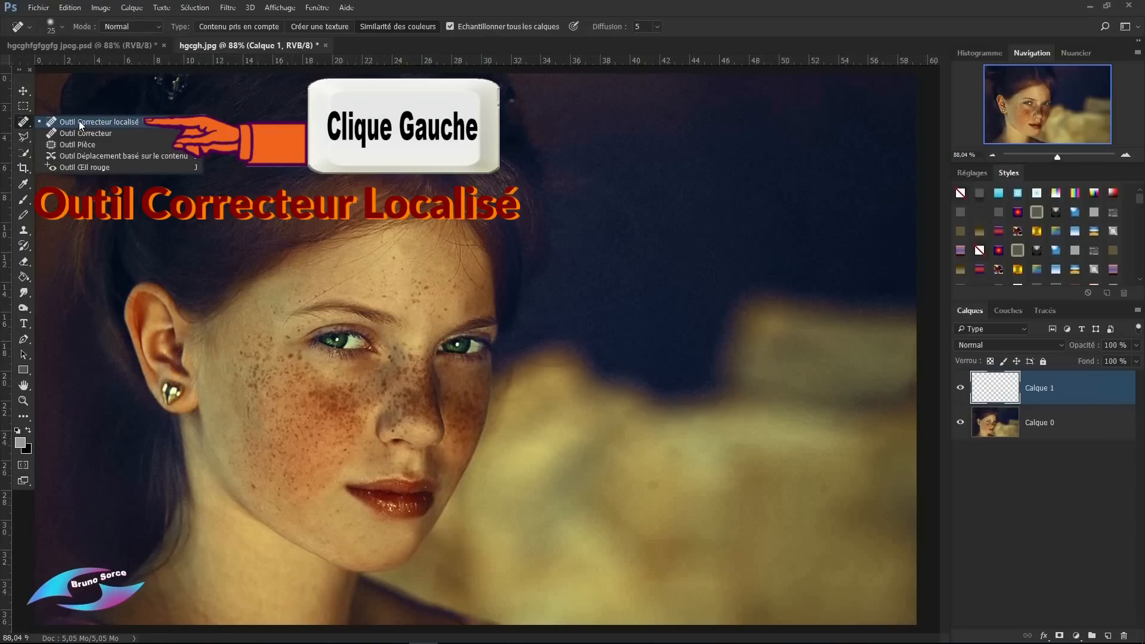
click(79, 122)
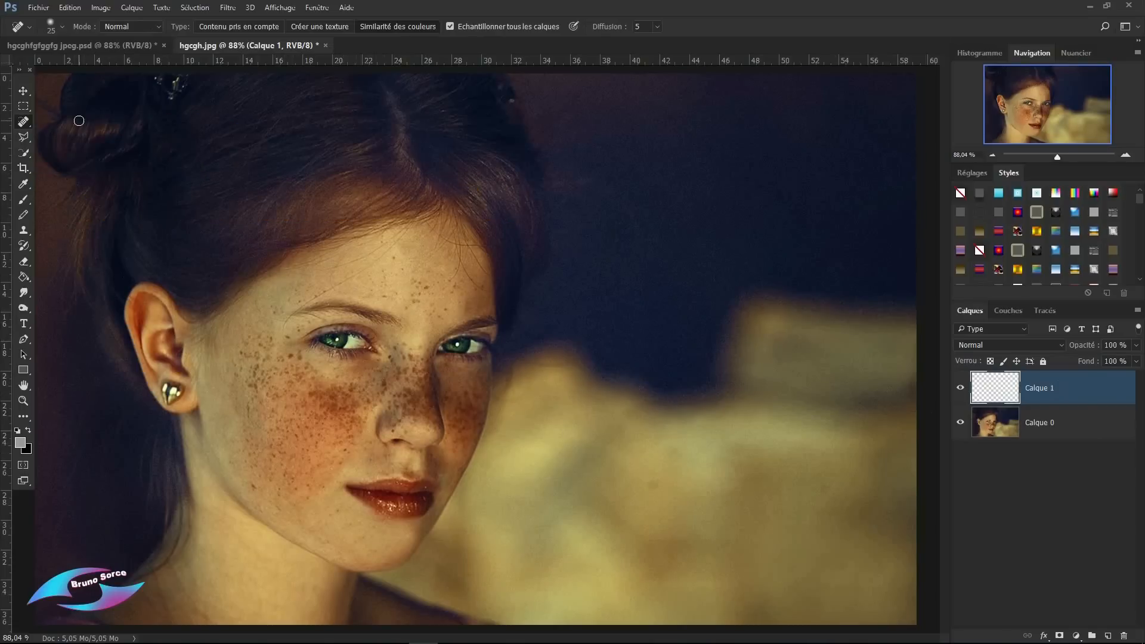
right_click(341, 370)
click(373, 409)
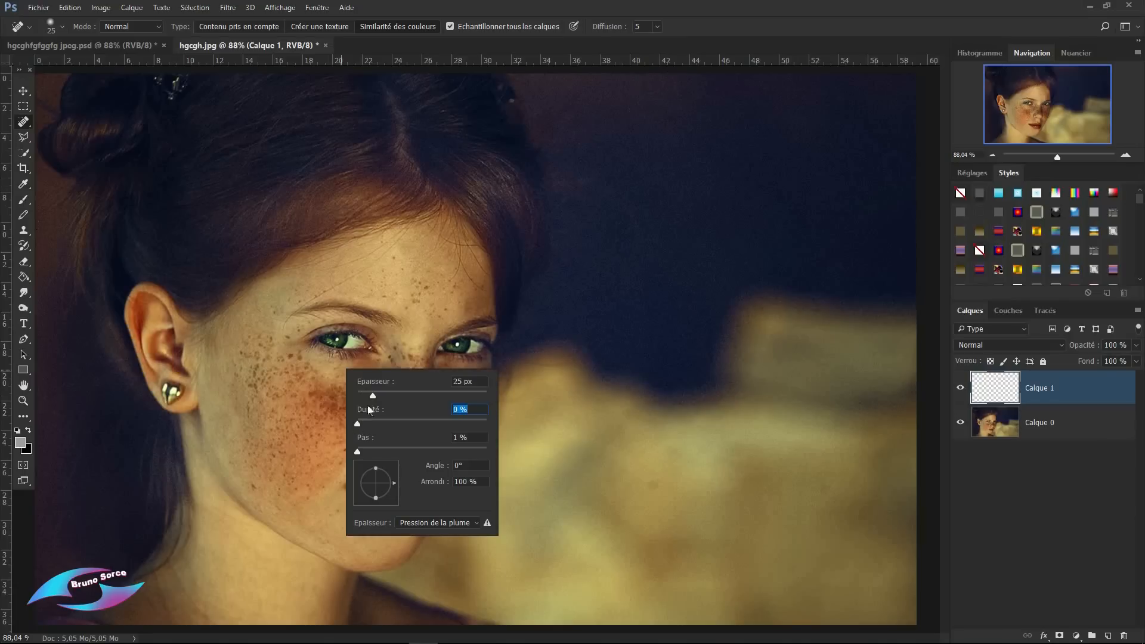
drag(373, 394, 372, 395)
click(381, 287)
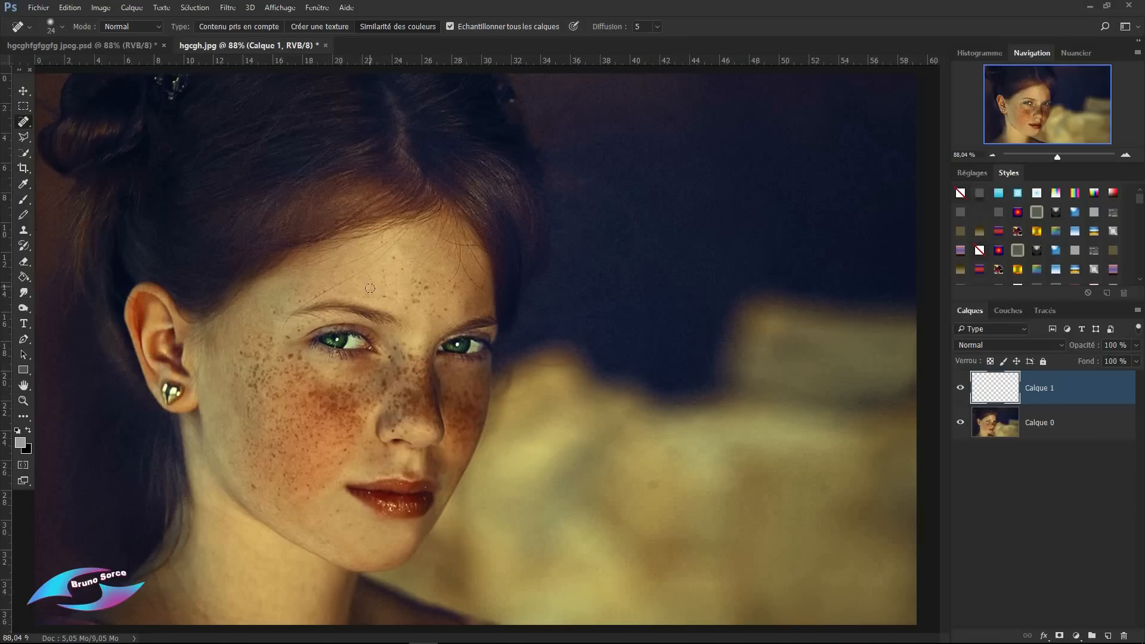
Step: Remove the individual spots across the forehead and between the eyebrows with the Spot Healing Brush
click(392, 257)
click(415, 299)
click(421, 292)
click(401, 271)
click(390, 285)
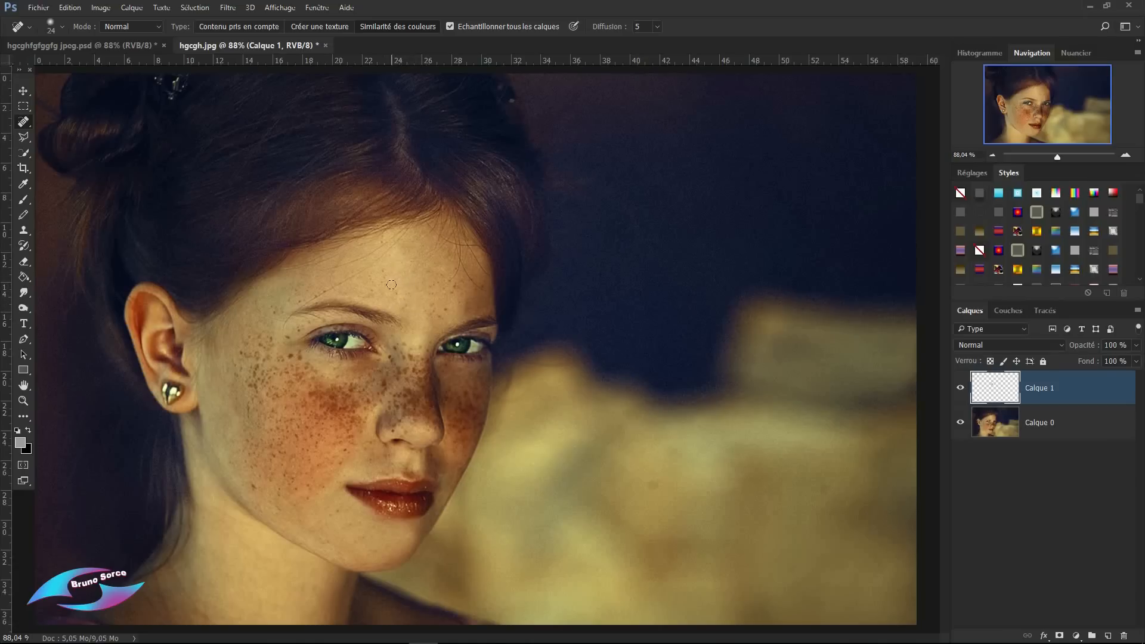
click(454, 287)
click(437, 315)
click(432, 288)
click(440, 276)
click(425, 271)
Step: Heal the small spots around the outer end of the eyebrow and eye on the ear side
click(299, 329)
click(309, 320)
click(288, 335)
click(296, 330)
click(268, 338)
Step: Thin out the darkest freckles on the cheek below the eye on the ear side with spot healing strokes
click(277, 386)
click(294, 363)
click(249, 414)
click(248, 383)
click(262, 378)
mouse_move(333, 408)
mouse_down()
mouse_move(322, 399)
mouse_move(345, 398)
mouse_move(307, 409)
mouse_move(324, 399)
mouse_move(304, 396)
mouse_move(313, 392)
mouse_up()
mouse_move(357, 382)
mouse_down()
mouse_move(376, 391)
mouse_move(335, 444)
mouse_up()
drag(298, 394, 294, 392)
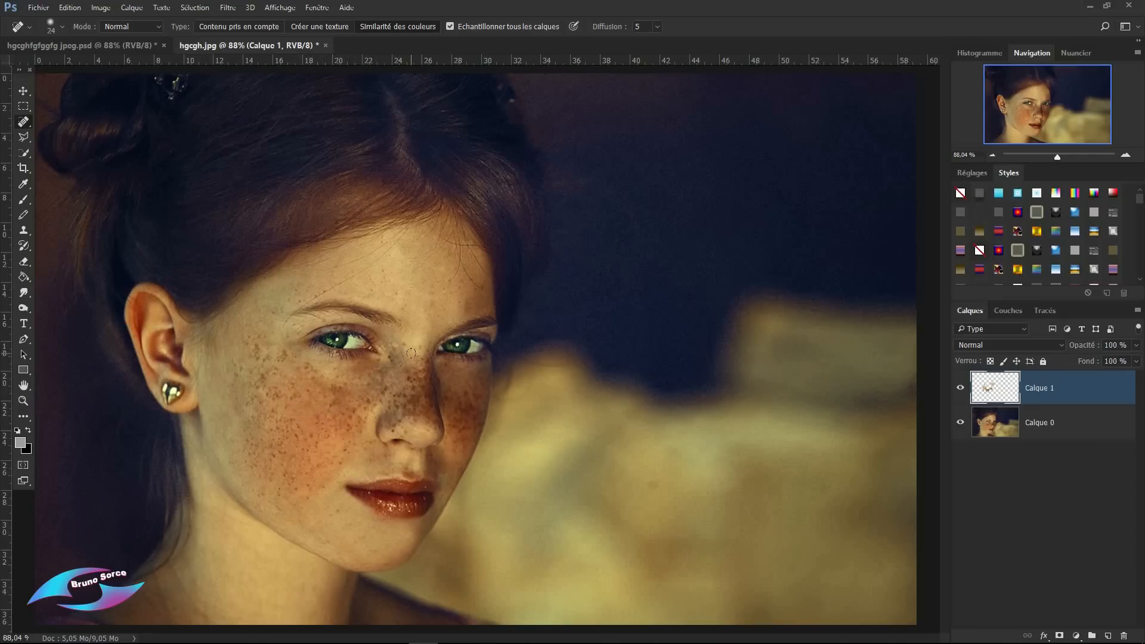
drag(286, 351, 259, 370)
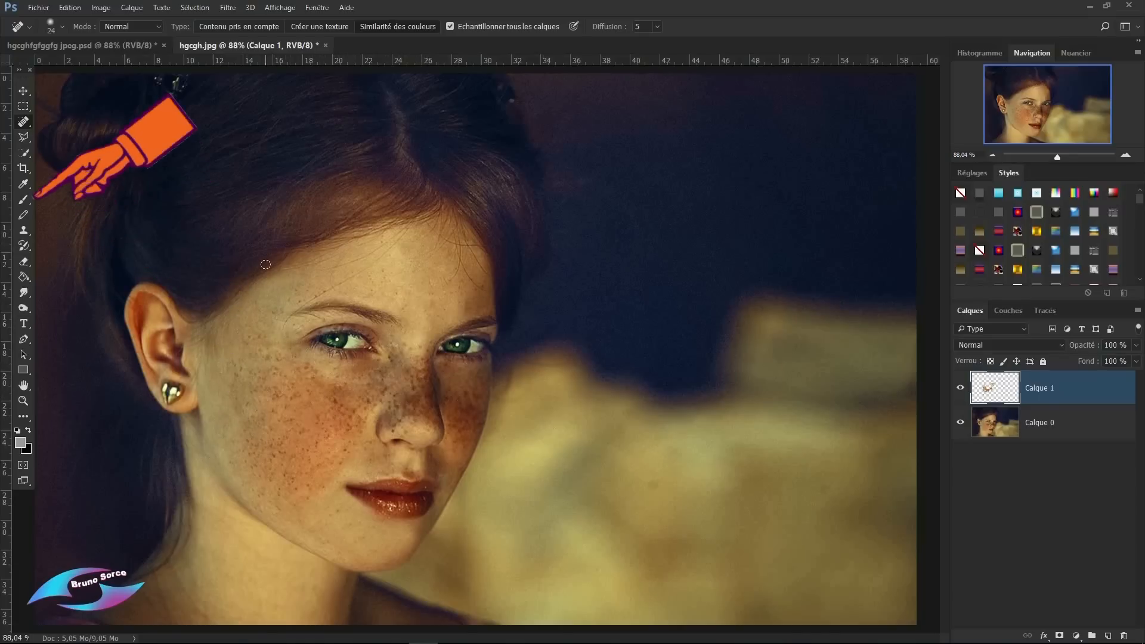
Step: Set up the Mixer Brush with a cleaned brush, the "Mélange humide, léger" preset and a mix of 2 %
click(25, 201)
right_click(25, 201)
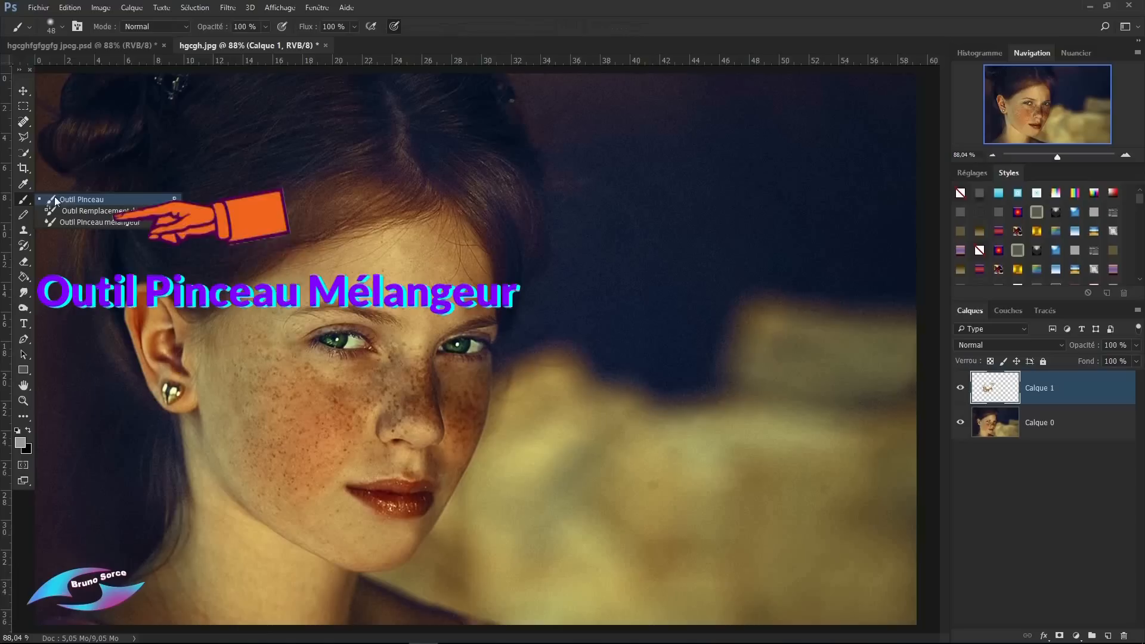
click(86, 221)
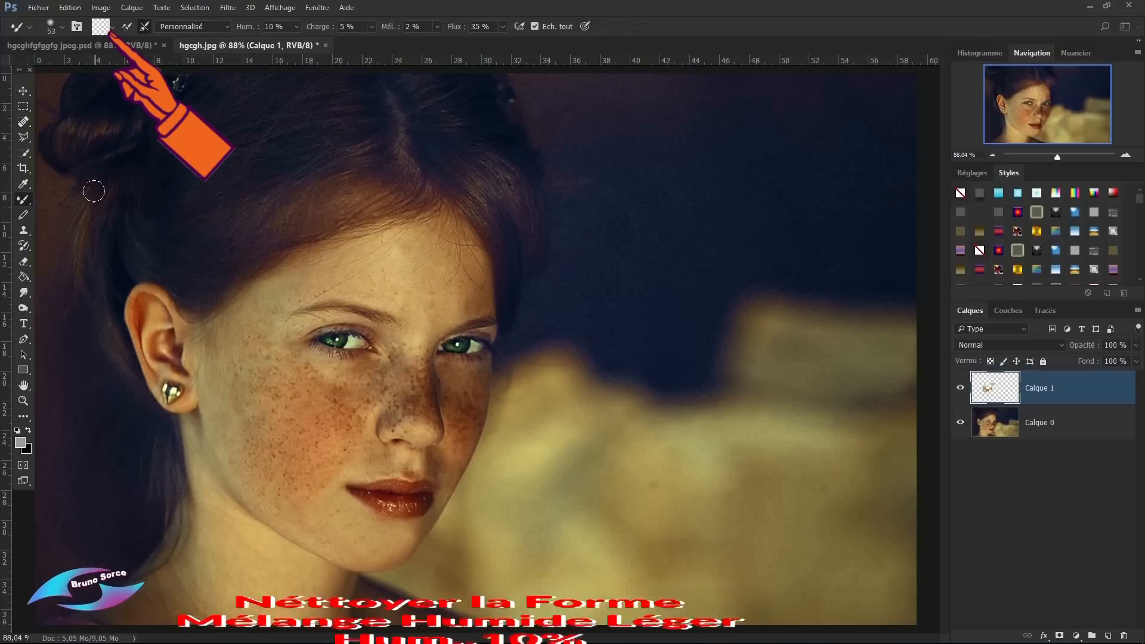
click(113, 27)
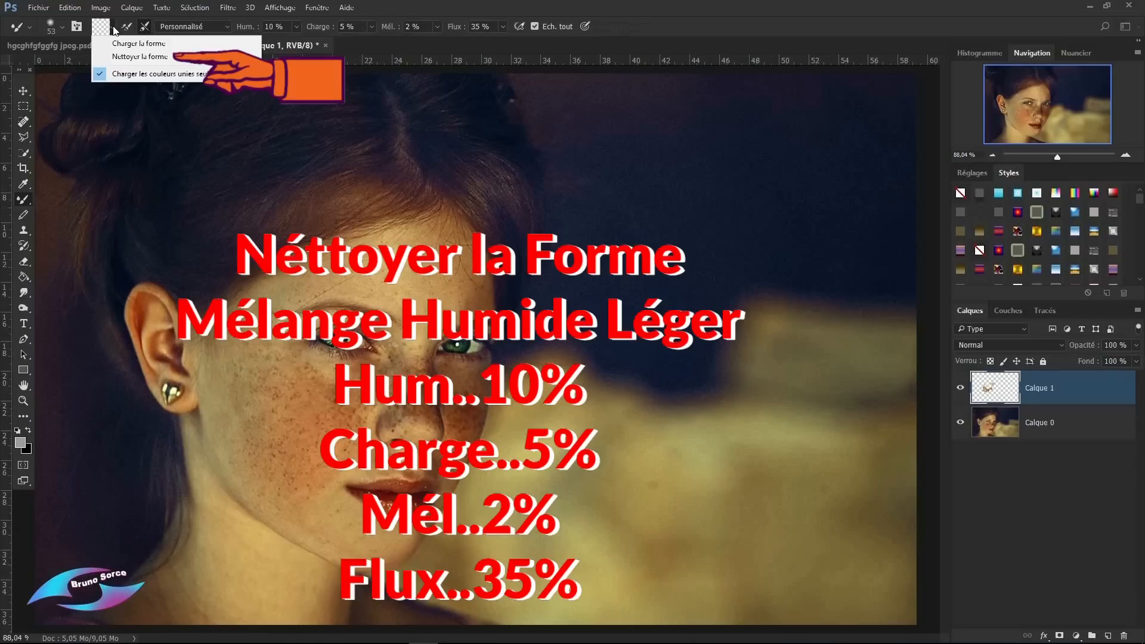
click(117, 56)
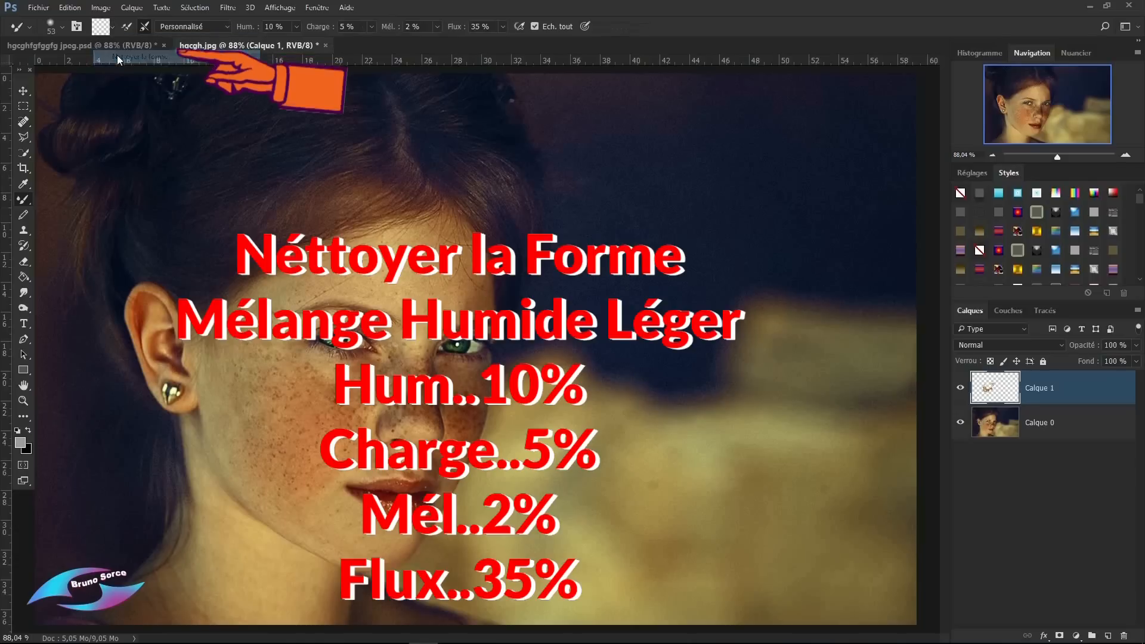
click(225, 28)
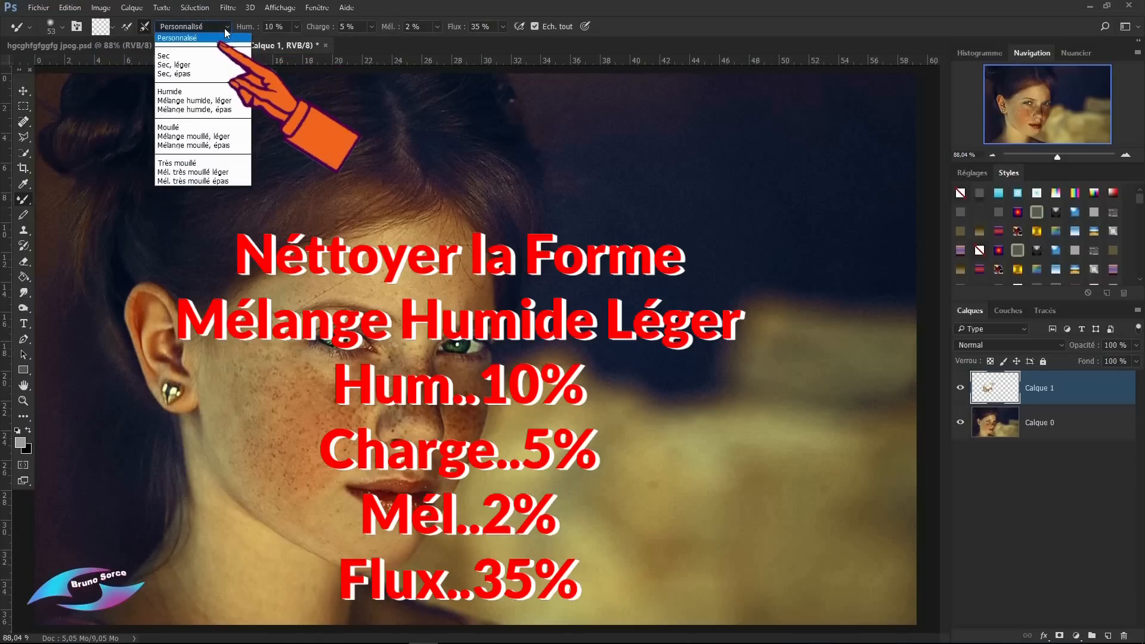
click(191, 101)
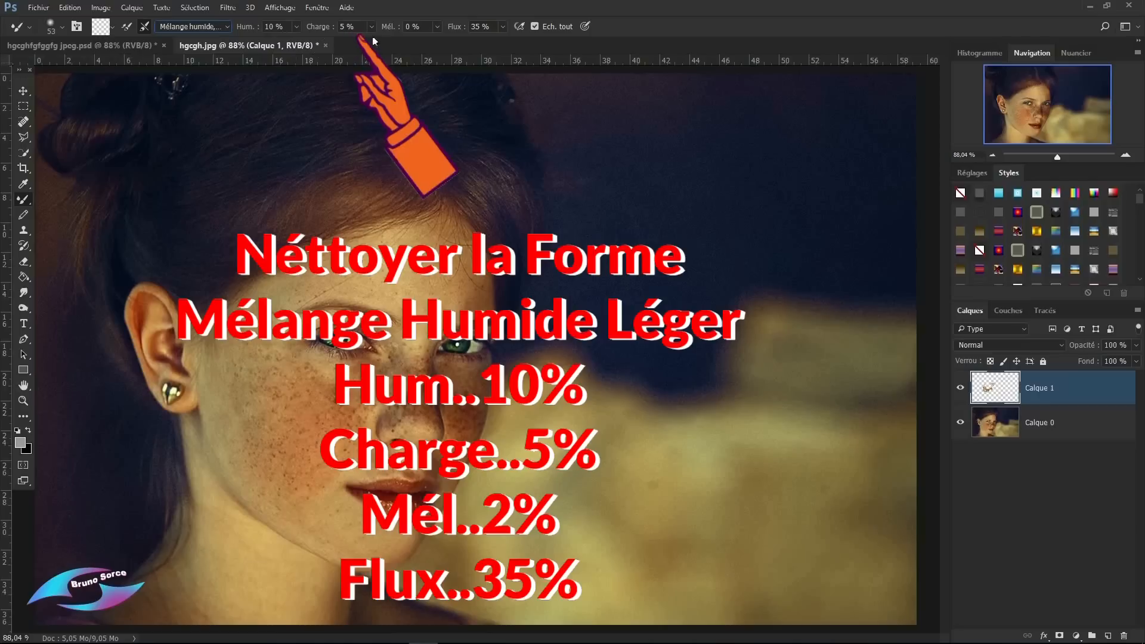
drag(418, 27, 411, 29)
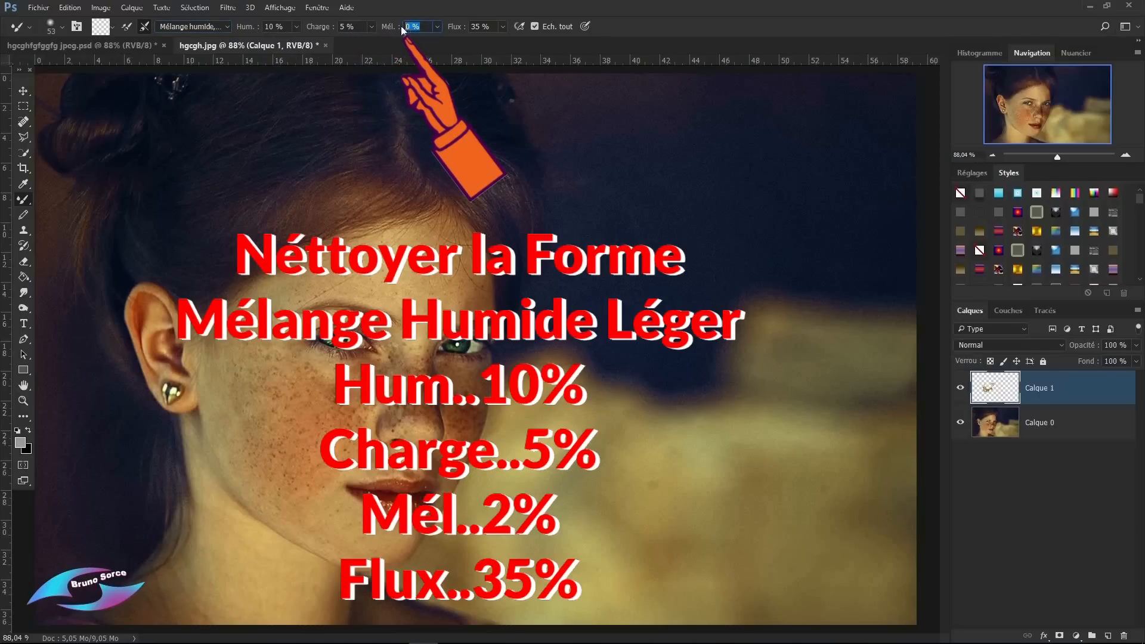
text(2)
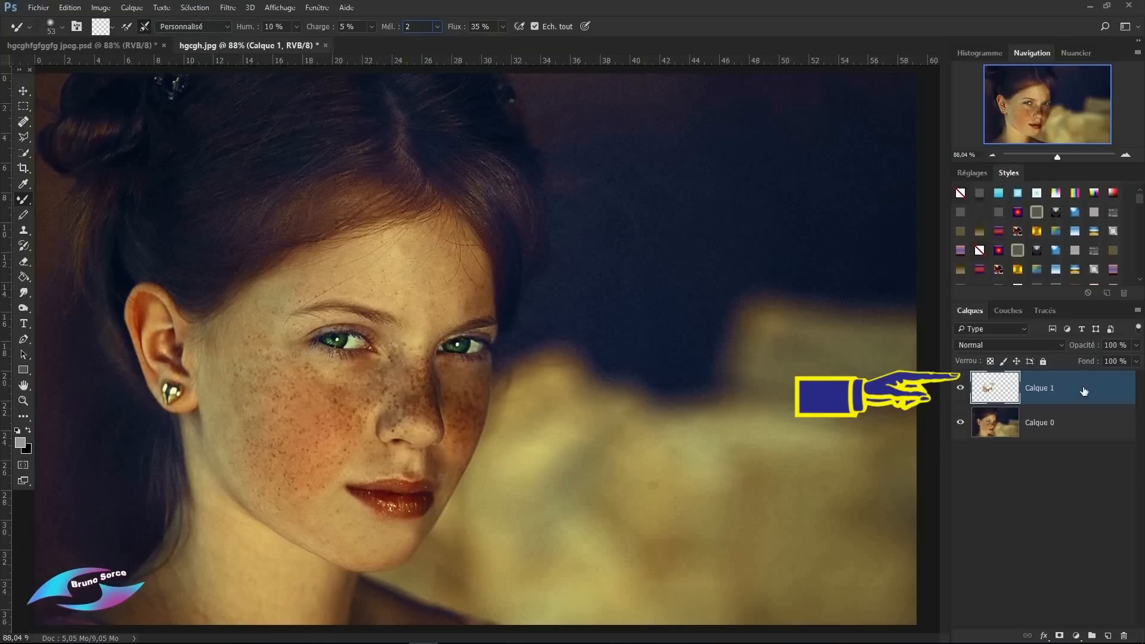
Step: Blend away the freckles on the ear-side cheek and along the nose with the Mixer Brush on Calque 1
click(1057, 421)
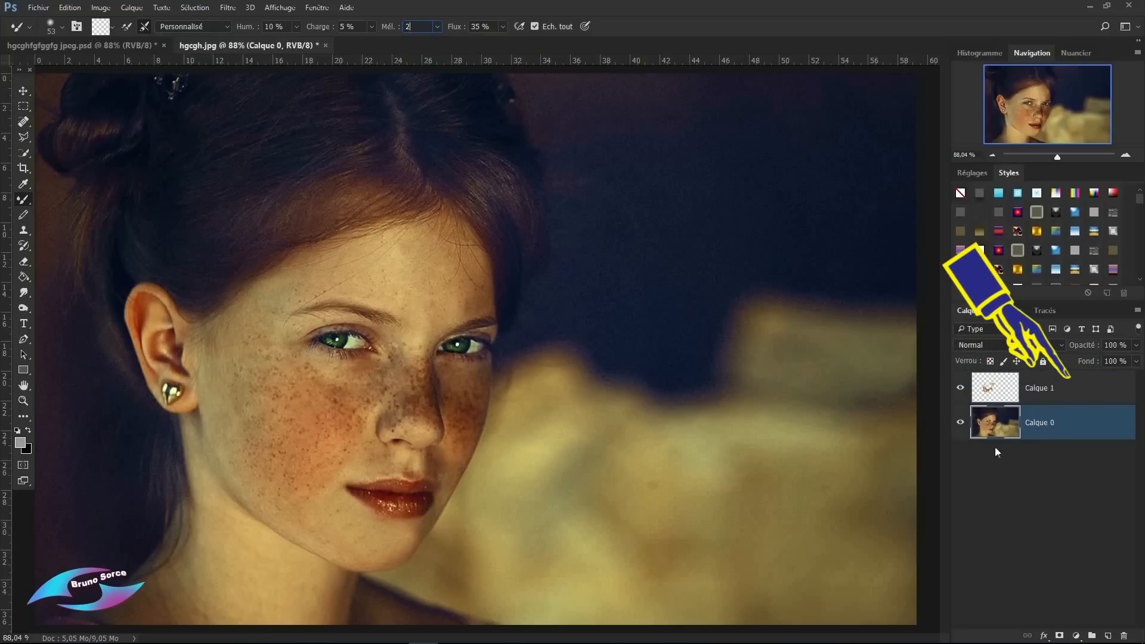
click(992, 392)
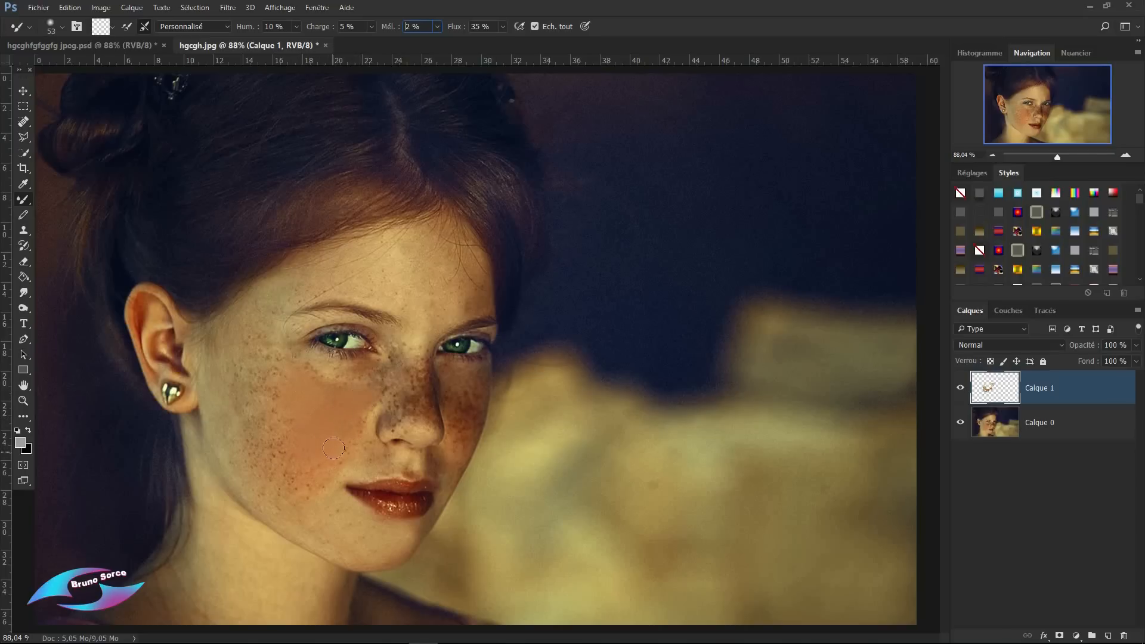
drag(269, 452, 320, 436)
mouse_move(322, 371)
mouse_down()
mouse_move(346, 374)
mouse_move(325, 372)
mouse_up()
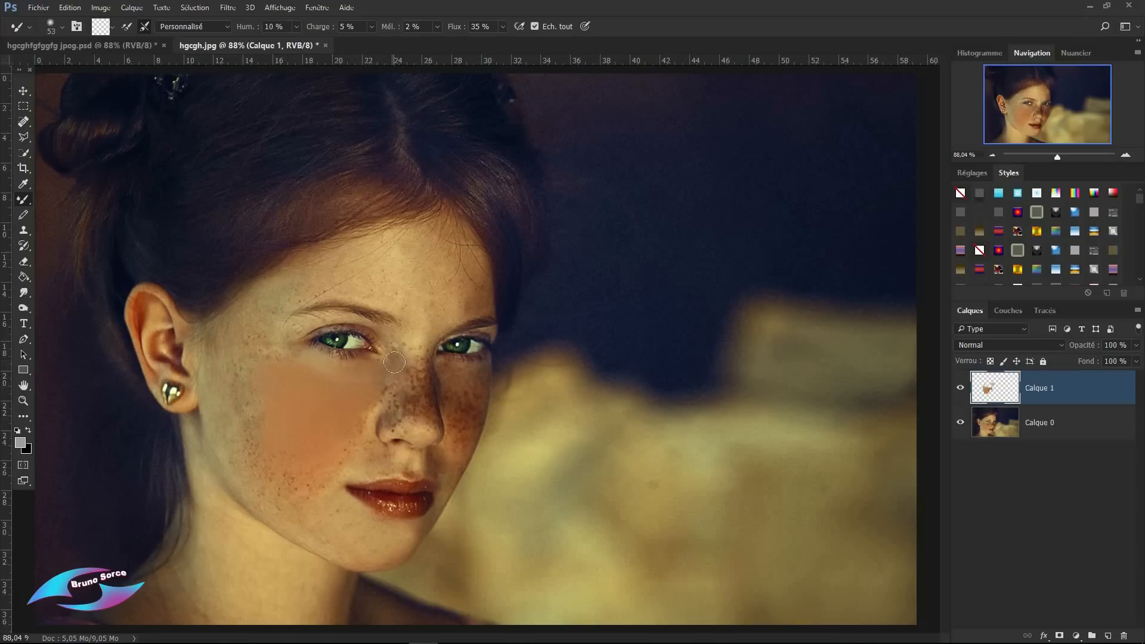
mouse_move(389, 365)
mouse_down()
mouse_move(404, 391)
mouse_move(417, 362)
mouse_move(419, 409)
mouse_move(425, 357)
mouse_move(410, 408)
mouse_move(425, 392)
mouse_move(422, 364)
mouse_move(437, 400)
mouse_move(397, 403)
mouse_move(415, 365)
mouse_move(469, 389)
mouse_move(427, 390)
mouse_move(421, 367)
mouse_move(424, 406)
mouse_move(421, 350)
mouse_move(427, 421)
mouse_move(418, 359)
mouse_move(417, 418)
mouse_move(404, 397)
mouse_up()
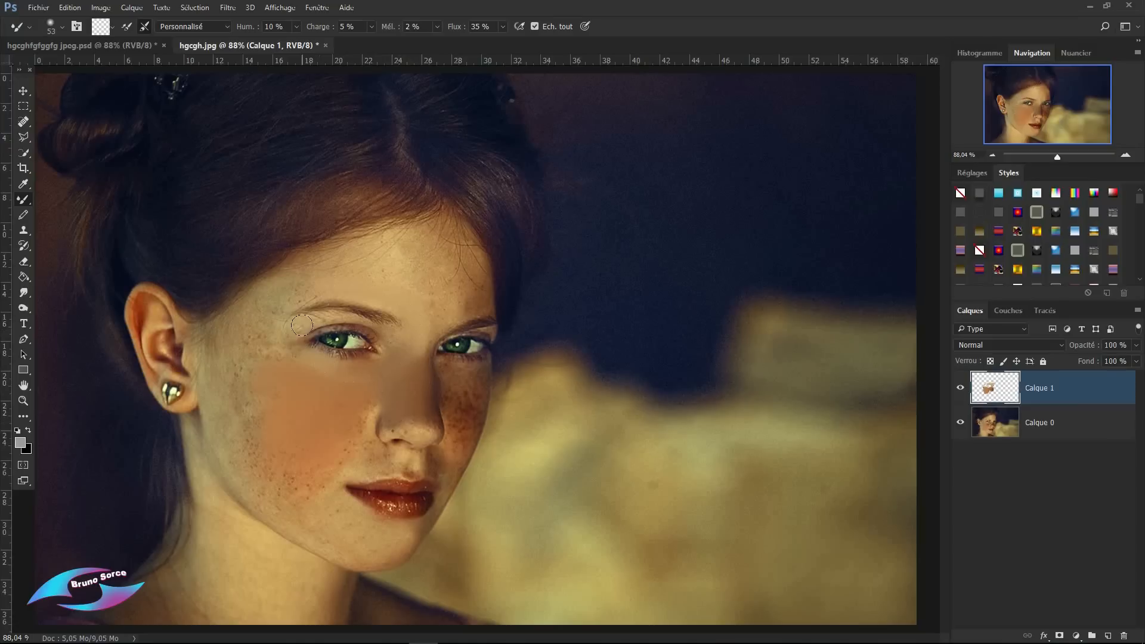
Step: Reduce the Mixer Brush to 21 px and blend the skin close around the eyes
right_click(336, 317)
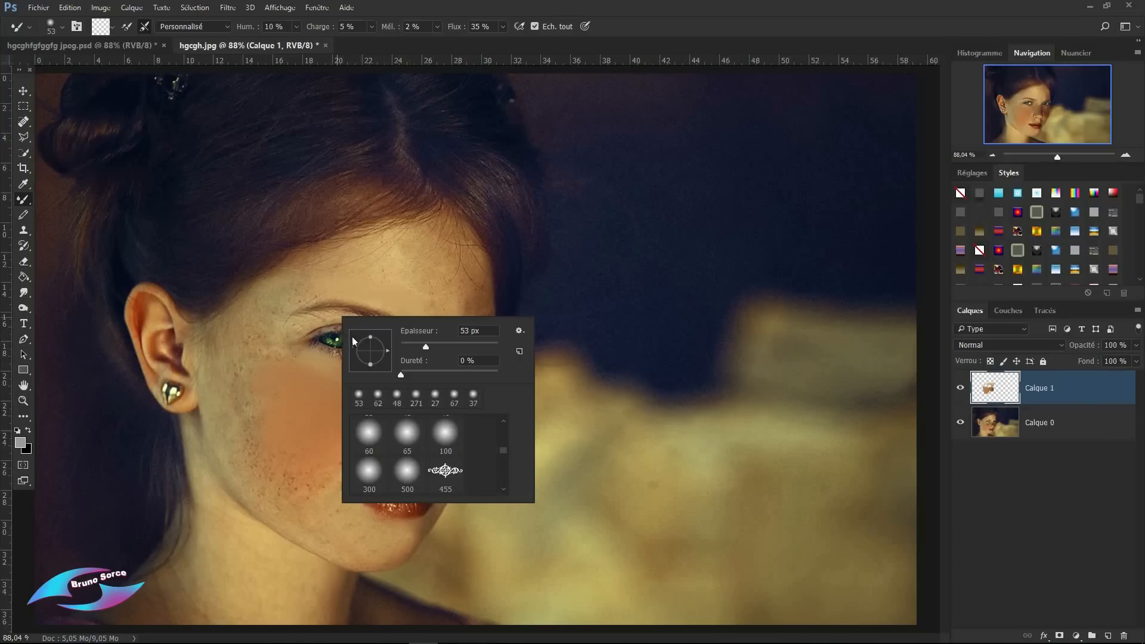
click(410, 343)
click(316, 321)
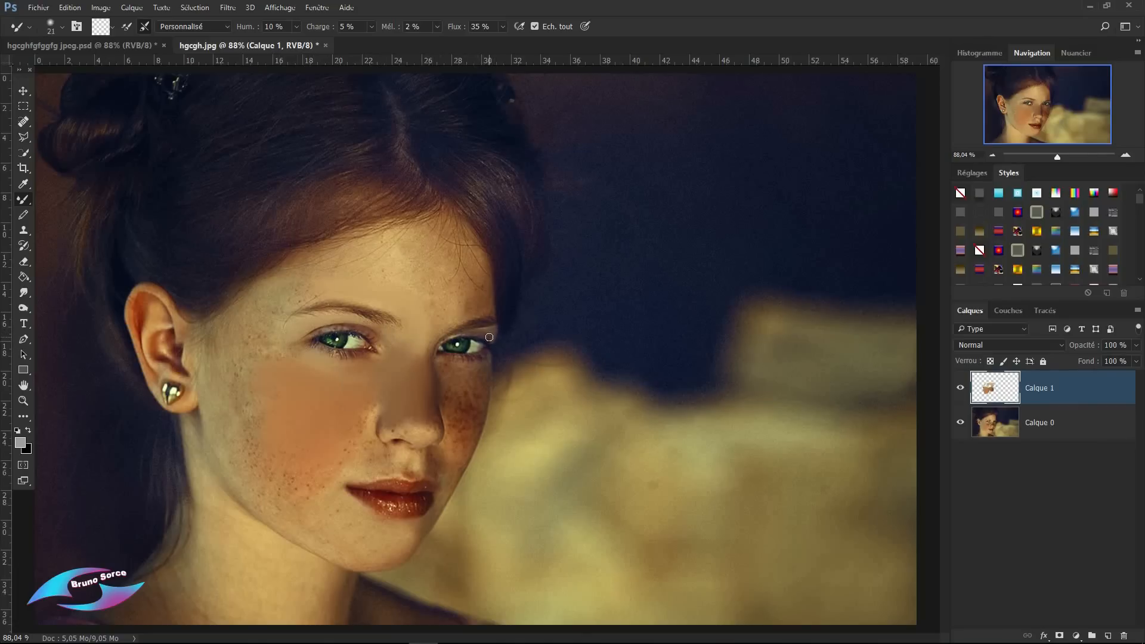
Step: Enlarge the Mixer Brush to 40 px and blend the freckles on the far cheek toward the face edge
right_click(470, 423)
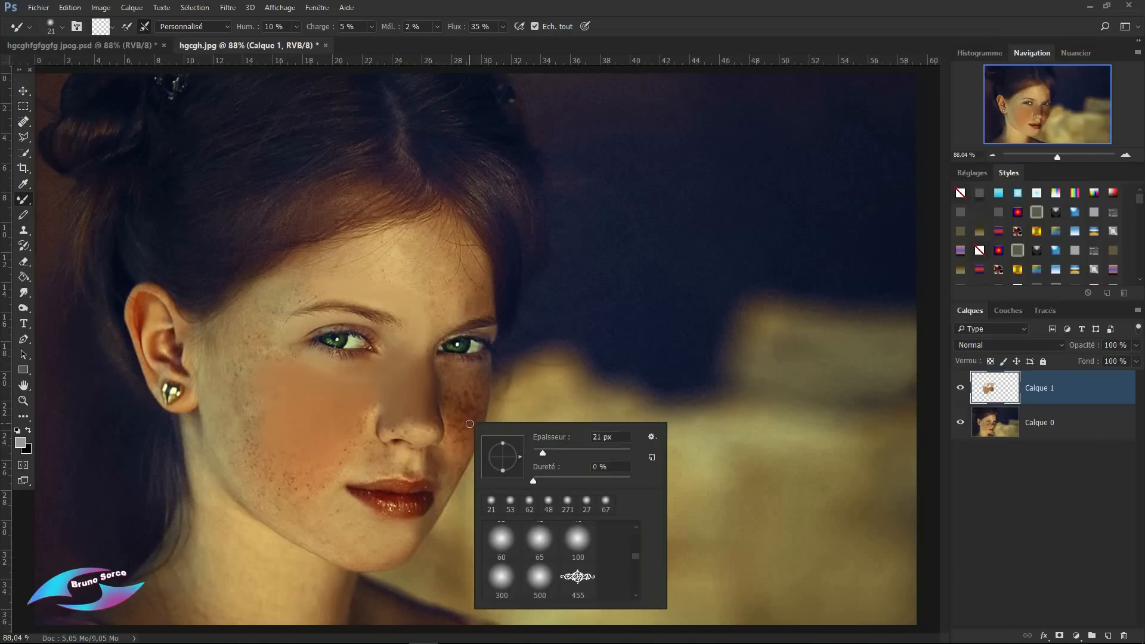
click(554, 451)
click(468, 422)
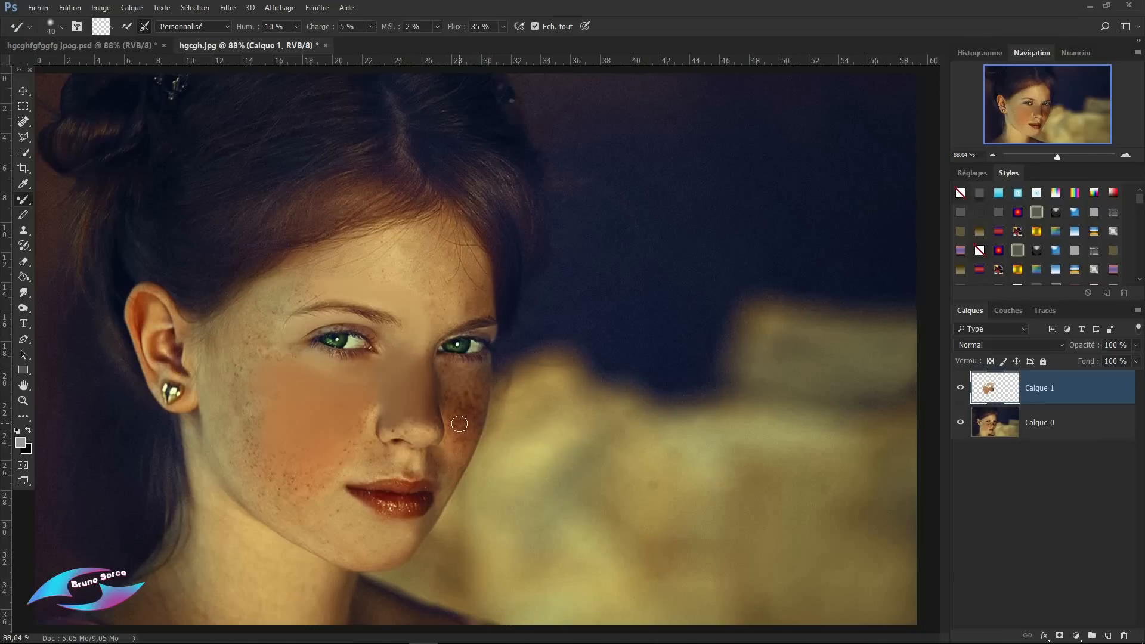
mouse_move(467, 436)
mouse_down()
mouse_move(469, 471)
mouse_move(465, 429)
mouse_move(490, 451)
mouse_move(488, 466)
mouse_move(463, 437)
mouse_move(477, 476)
mouse_up()
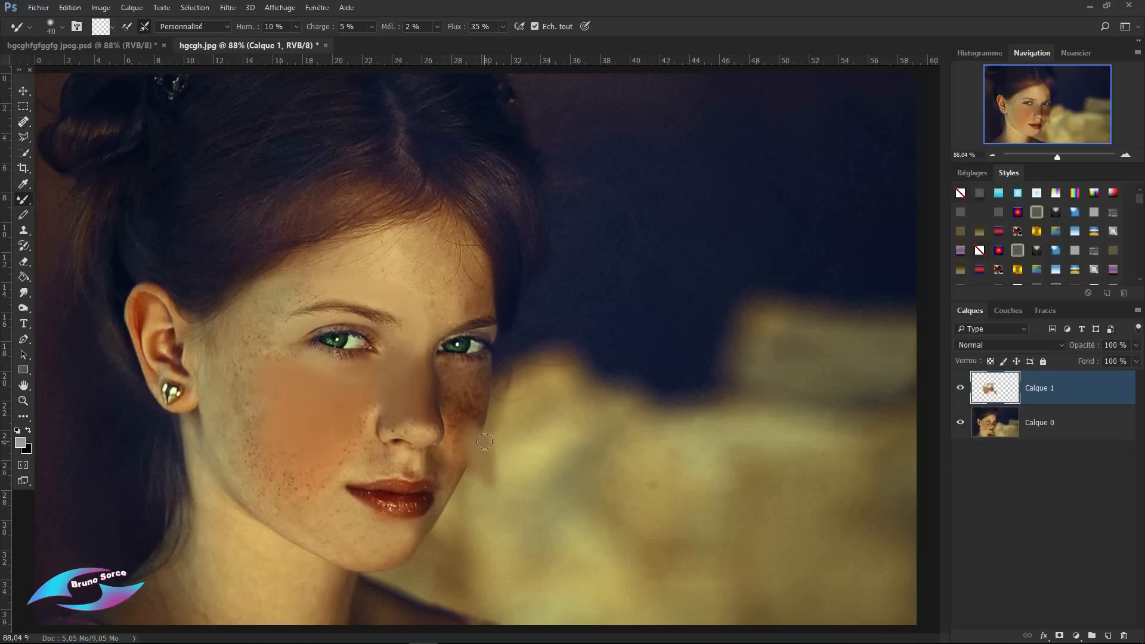
Step: Erase the paint smeared past the far cheek's edge and the blending over that cheek and the nose
key(e)
drag(495, 439, 477, 478)
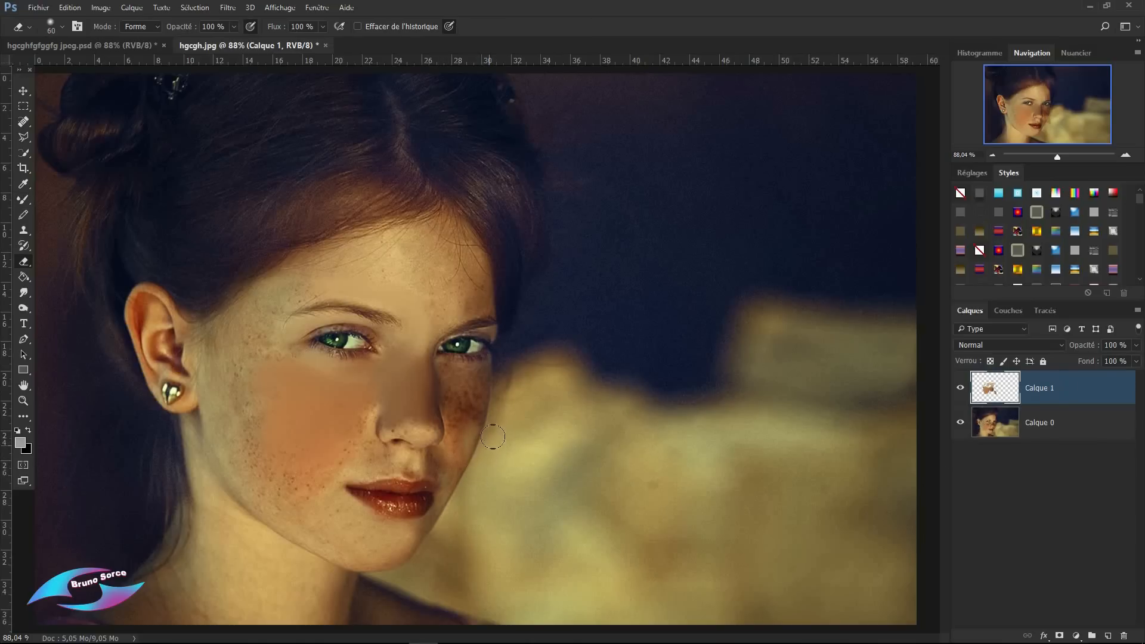
mouse_move(470, 422)
mouse_down()
mouse_move(422, 412)
mouse_move(418, 357)
mouse_move(411, 411)
mouse_move(402, 378)
mouse_move(394, 406)
mouse_move(393, 331)
mouse_move(389, 409)
mouse_up()
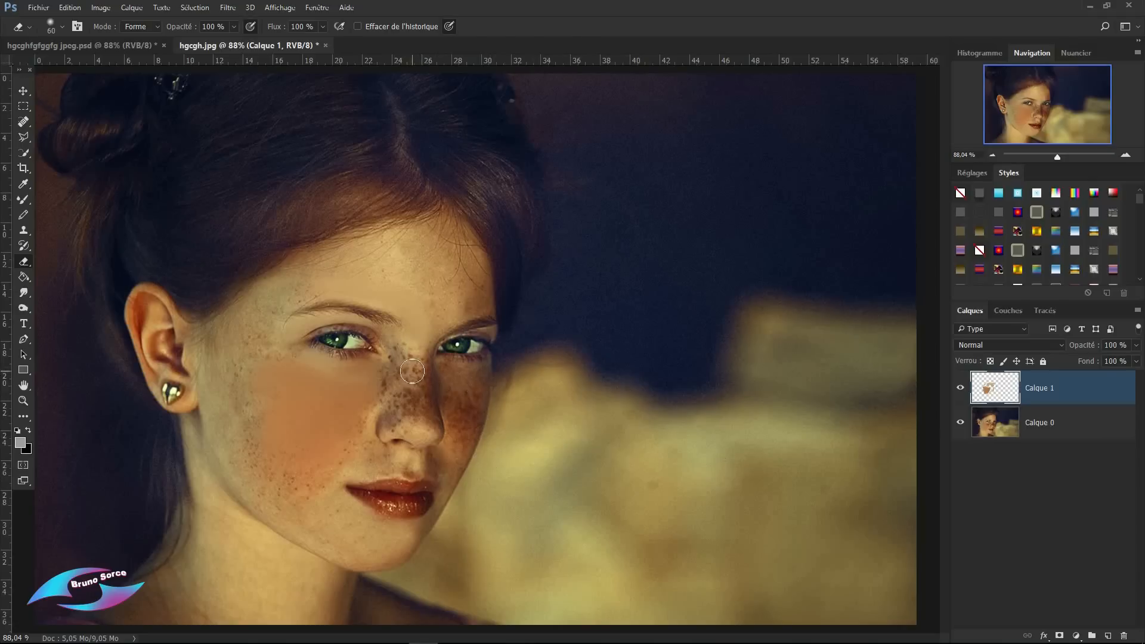
Step: Blend the freckles on the nose and the far cheek again with the Mixer Brush
key(b)
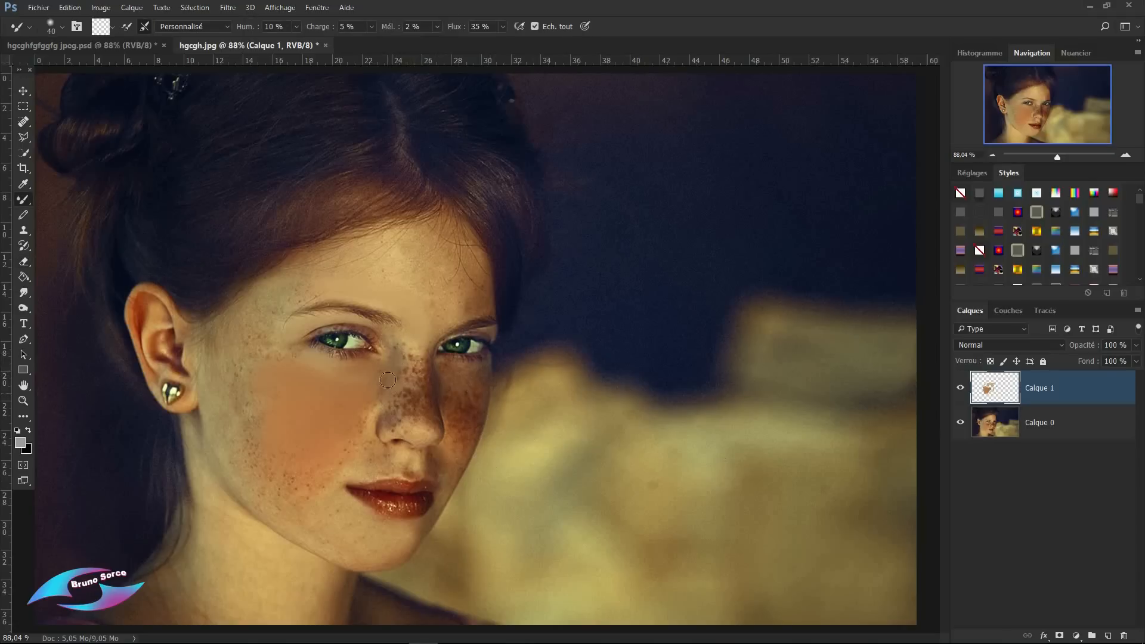
drag(415, 362, 401, 411)
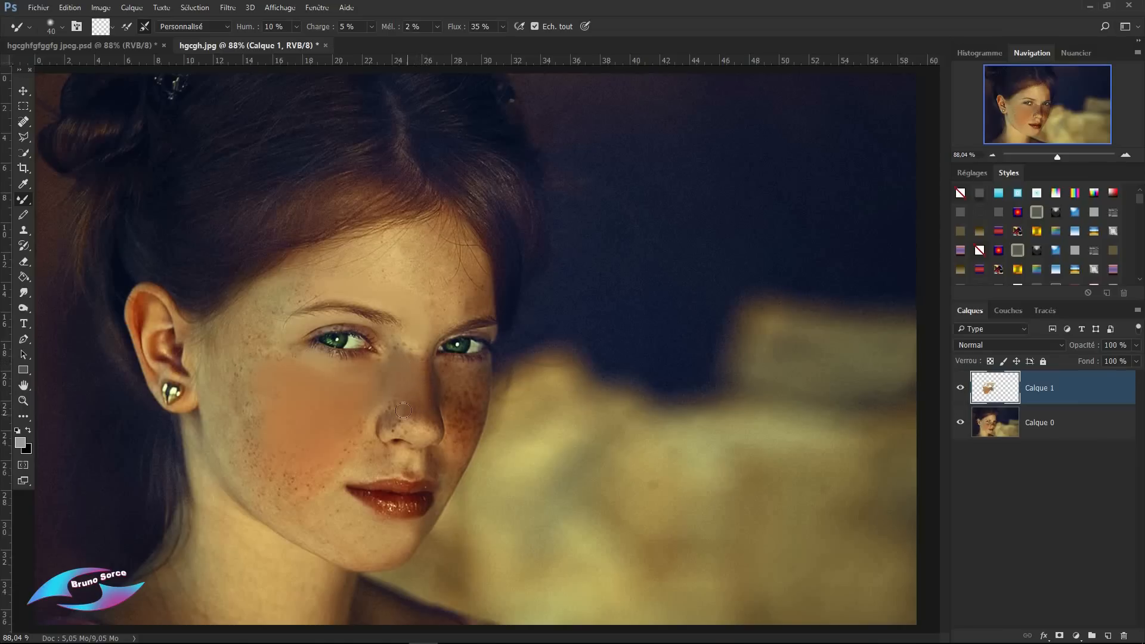
mouse_move(391, 416)
mouse_down()
mouse_move(414, 430)
mouse_move(395, 432)
mouse_move(422, 419)
mouse_move(410, 416)
mouse_move(471, 422)
mouse_move(387, 407)
mouse_move(400, 392)
mouse_move(372, 413)
mouse_move(359, 445)
mouse_move(361, 416)
mouse_move(358, 444)
mouse_move(380, 417)
mouse_move(367, 444)
mouse_move(374, 474)
mouse_move(421, 457)
mouse_move(418, 472)
mouse_move(423, 452)
mouse_move(422, 469)
mouse_move(394, 474)
mouse_move(464, 430)
mouse_move(464, 442)
mouse_move(473, 436)
mouse_move(483, 378)
mouse_move(458, 425)
mouse_up()
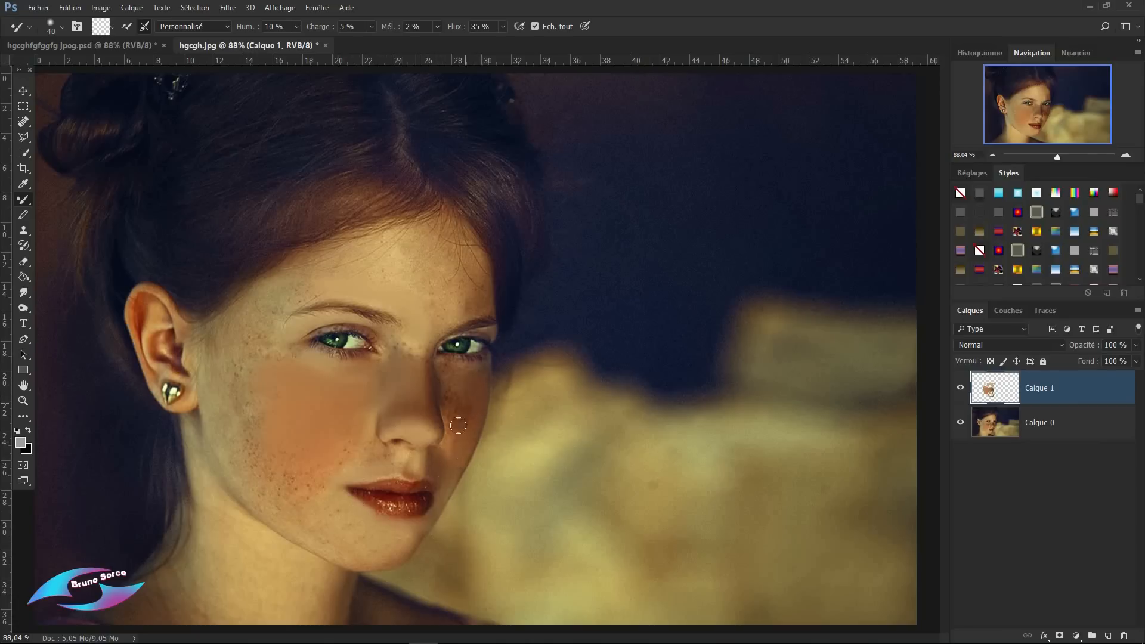
Step: Enlarge the Mixer Brush to 71 px and smooth the skin of the forehead down to the nose bridge
right_click(423, 287)
click(523, 315)
click(396, 247)
mouse_move(441, 229)
mouse_down()
mouse_move(477, 290)
mouse_move(453, 277)
mouse_move(432, 310)
mouse_move(429, 244)
mouse_move(418, 239)
mouse_move(381, 279)
mouse_move(357, 279)
mouse_move(351, 264)
mouse_move(425, 271)
mouse_move(413, 338)
mouse_up()
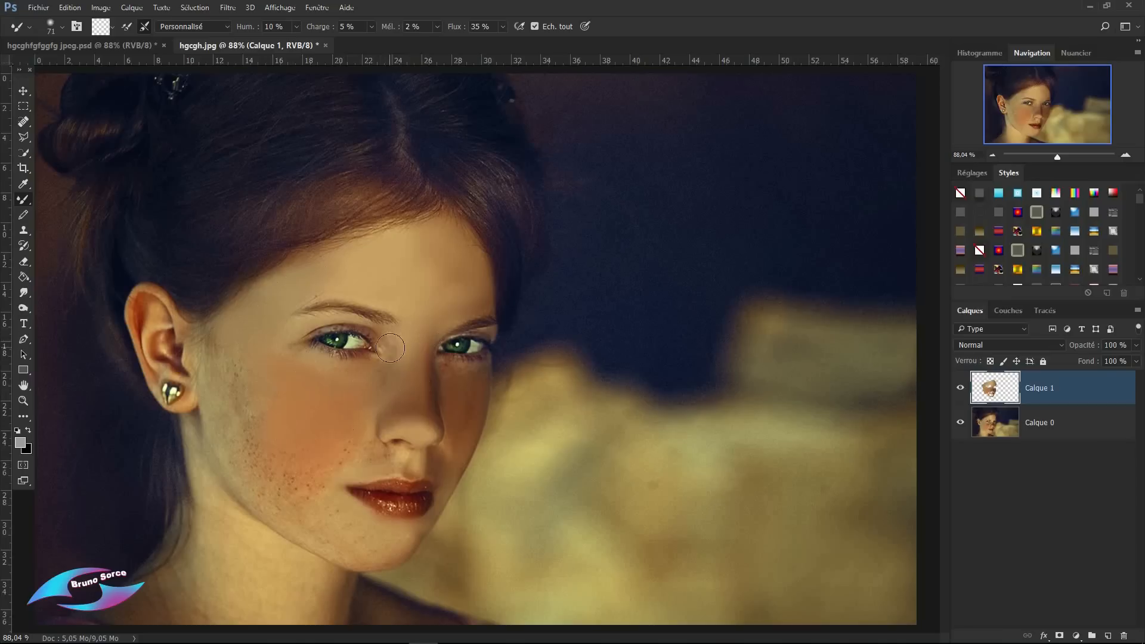
Step: Smooth the remaining freckles on the ear-side cheek, the jaw, beside the mouth and around the eye and eyebrow
mouse_move(349, 450)
mouse_down()
mouse_move(326, 469)
mouse_move(351, 399)
mouse_move(330, 456)
mouse_move(252, 444)
mouse_move(285, 468)
mouse_move(252, 416)
mouse_move(258, 401)
mouse_move(265, 433)
mouse_move(280, 424)
mouse_move(245, 389)
mouse_up()
mouse_move(233, 350)
mouse_down()
mouse_move(216, 412)
mouse_move(269, 501)
mouse_move(258, 490)
mouse_up()
mouse_move(309, 518)
mouse_down()
mouse_move(325, 494)
mouse_move(237, 429)
mouse_move(271, 480)
mouse_up()
drag(339, 481, 370, 524)
mouse_move(306, 489)
mouse_down()
mouse_move(302, 441)
mouse_move(289, 457)
mouse_move(300, 472)
mouse_move(369, 469)
mouse_move(316, 479)
mouse_move(374, 521)
mouse_move(357, 522)
mouse_move(372, 538)
mouse_move(329, 534)
mouse_up()
mouse_move(386, 368)
mouse_down()
mouse_move(387, 335)
mouse_move(389, 356)
mouse_move(357, 376)
mouse_up()
drag(359, 423, 320, 440)
drag(339, 310, 382, 301)
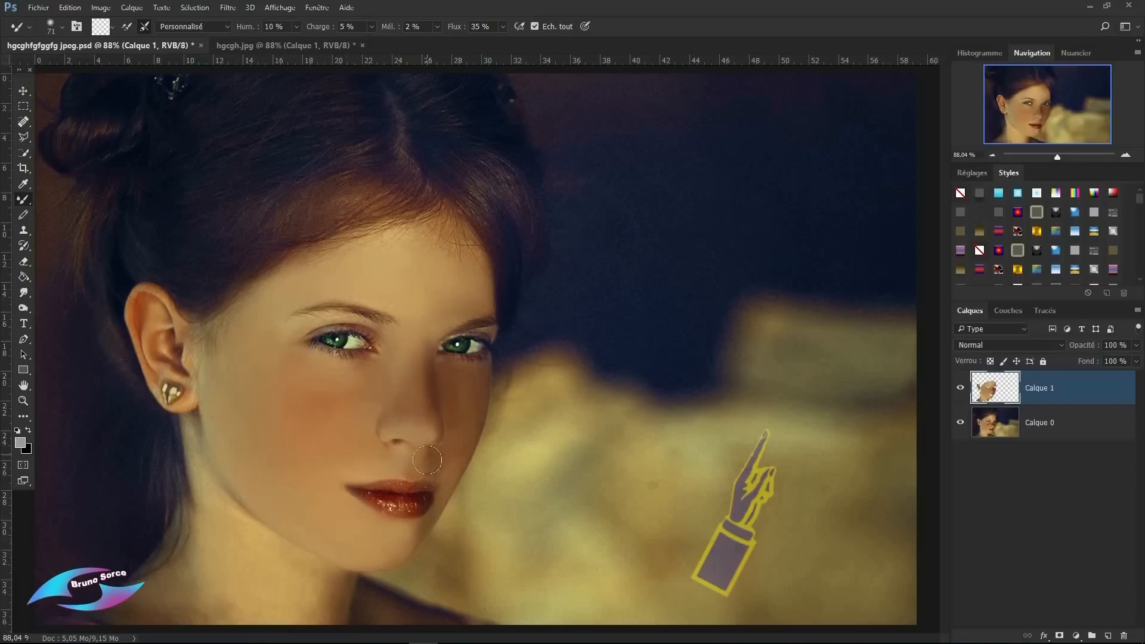
Step: Hide Calque 0 to inspect the painted skin on Calque 1 alone, and show the photo layer again
click(960, 423)
mouse_move(274, 501)
mouse_down()
mouse_move(201, 472)
mouse_move(204, 462)
mouse_move(257, 528)
mouse_move(204, 492)
mouse_move(254, 537)
mouse_move(240, 540)
mouse_move(282, 596)
mouse_move(259, 586)
mouse_move(260, 552)
mouse_up()
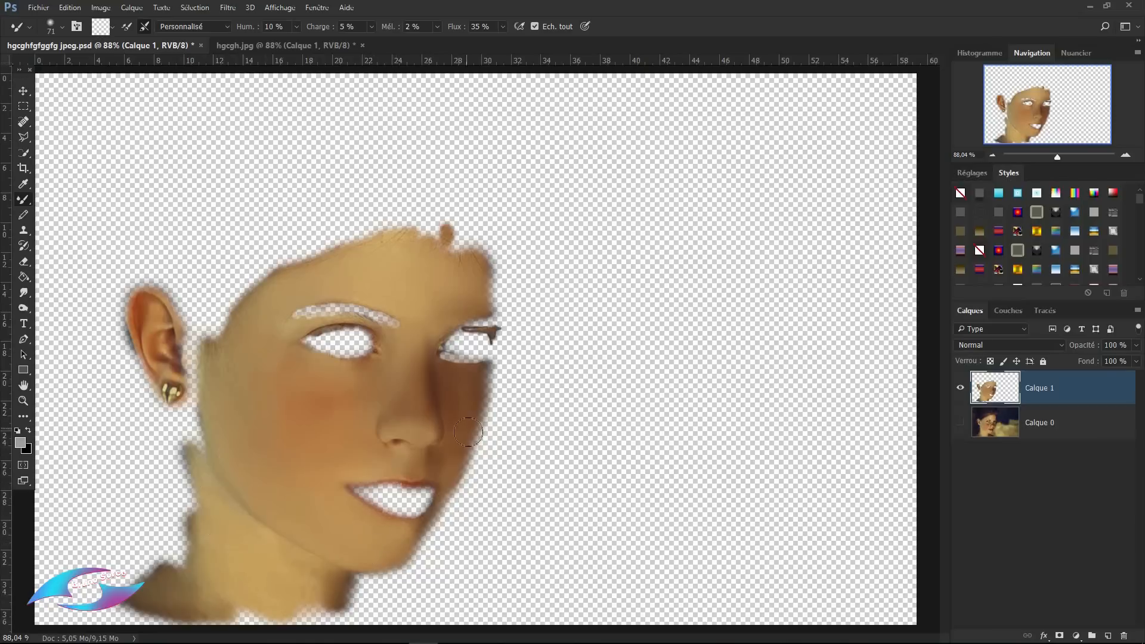
mouse_move(301, 442)
mouse_down()
mouse_move(322, 510)
mouse_move(361, 523)
mouse_move(366, 495)
mouse_move(423, 504)
mouse_up()
click(960, 422)
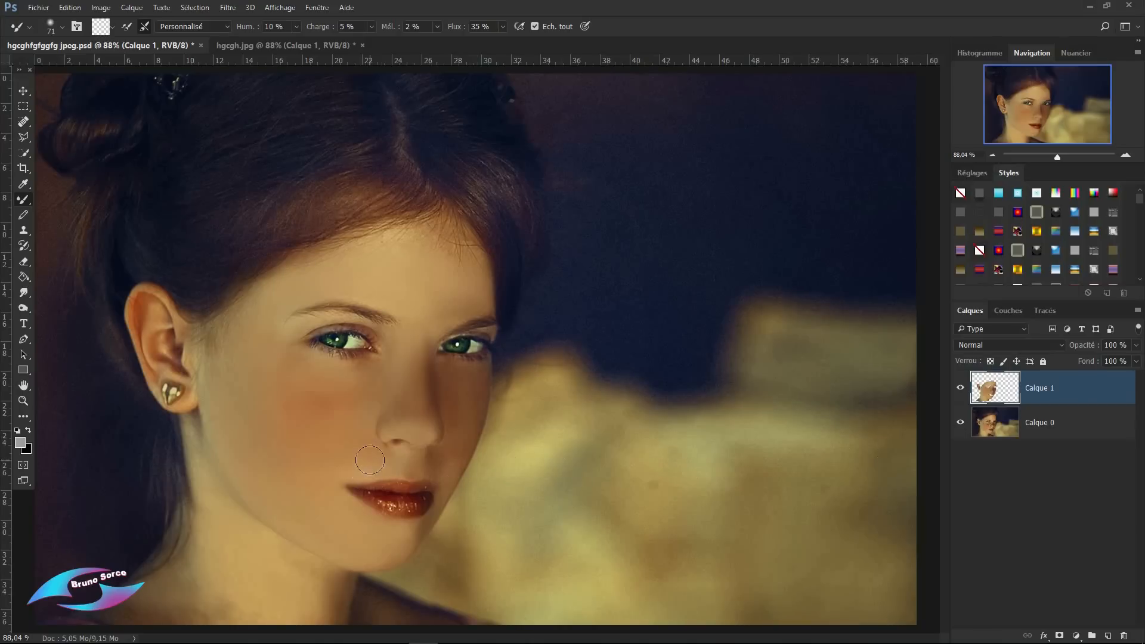
Step: Erase the paint covering the lips on Calque 1 and apply a Gaussian Blur of 2 pixels to the layer
key(e)
drag(393, 477, 379, 479)
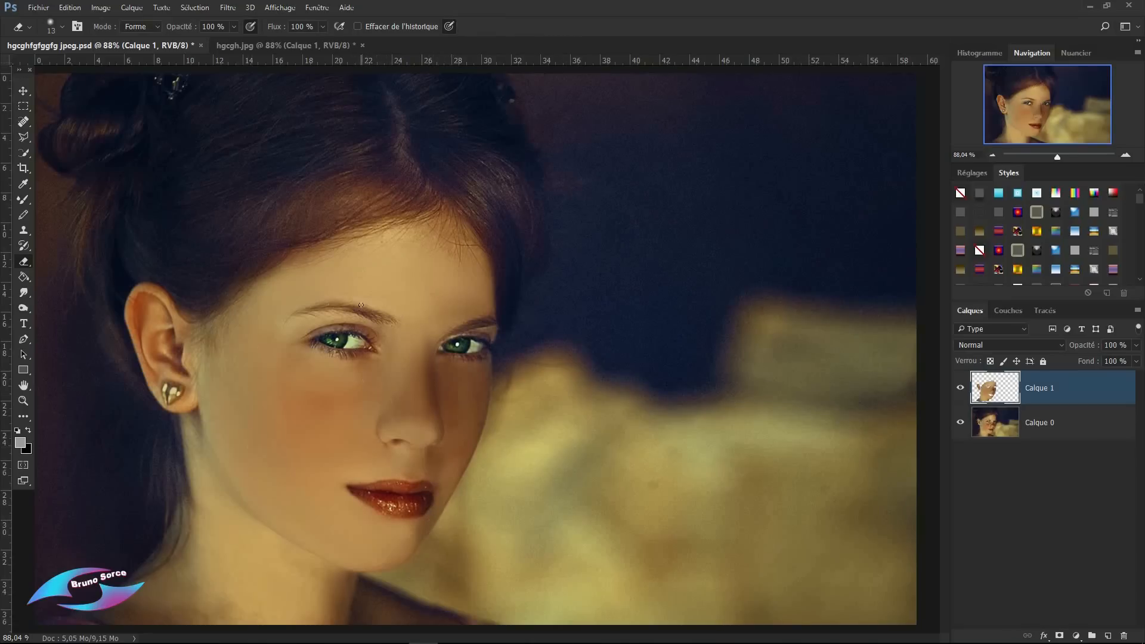
click(228, 8)
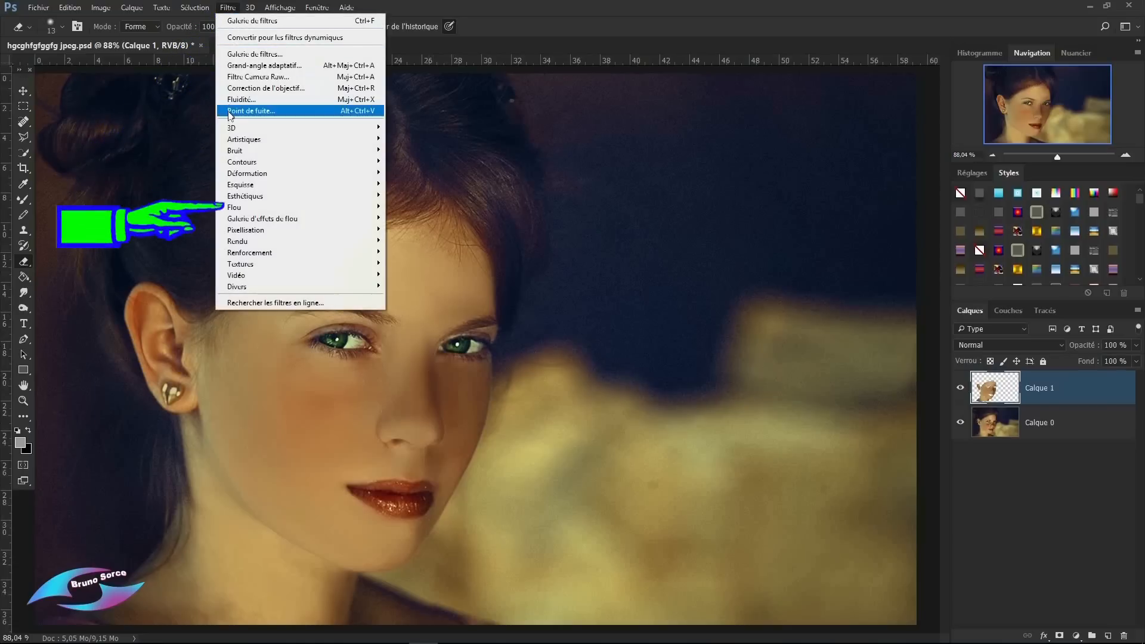
mouse_move(233, 210)
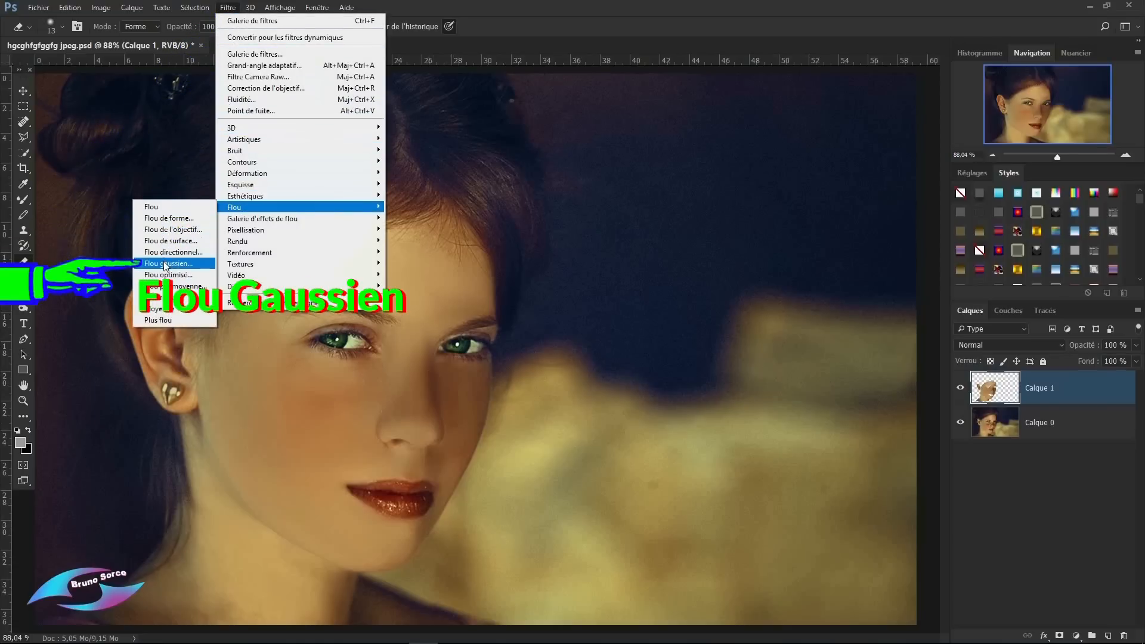
click(165, 266)
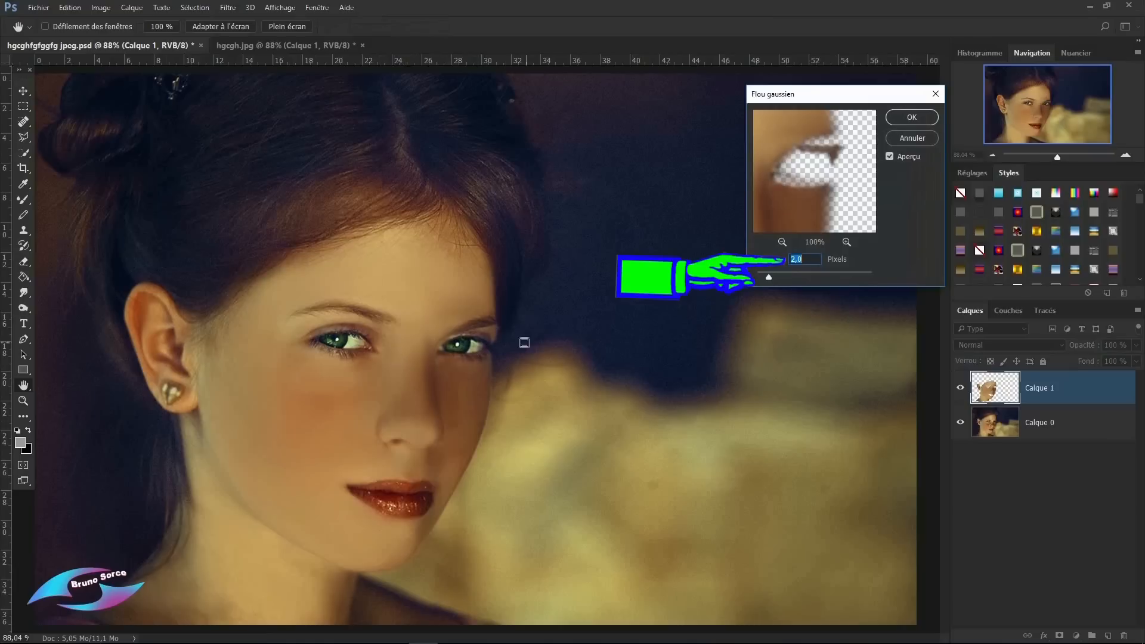
text(2)
click(911, 117)
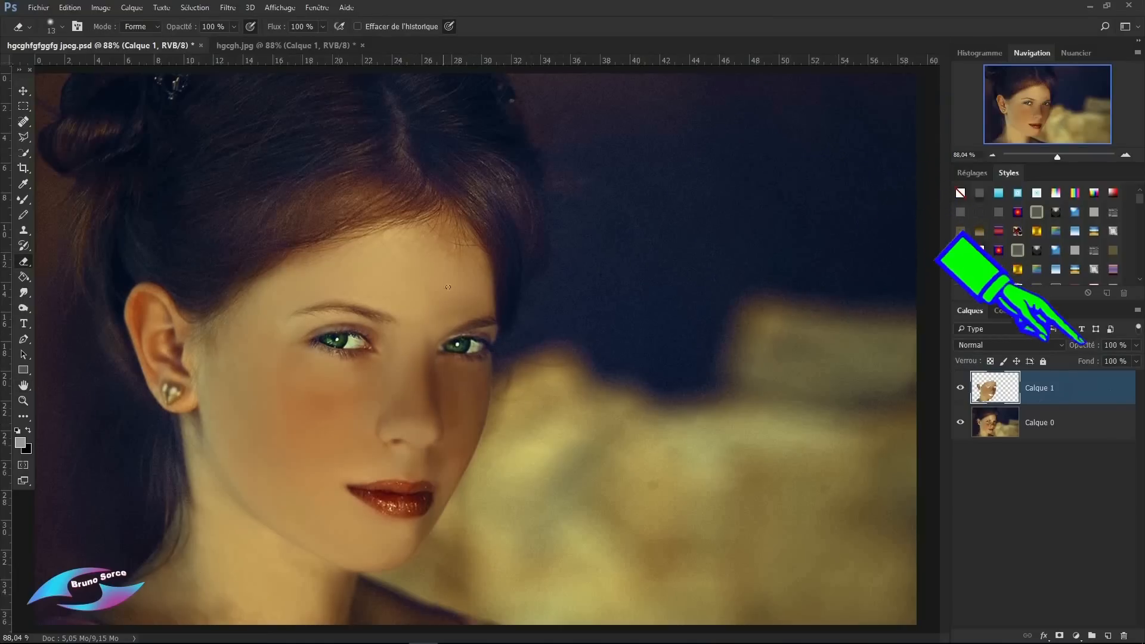
Step: Add a new layer above Calque 1 and fill it with the merged image using Apply Image, with Produit as the operation at 100% opacity
click(1077, 397)
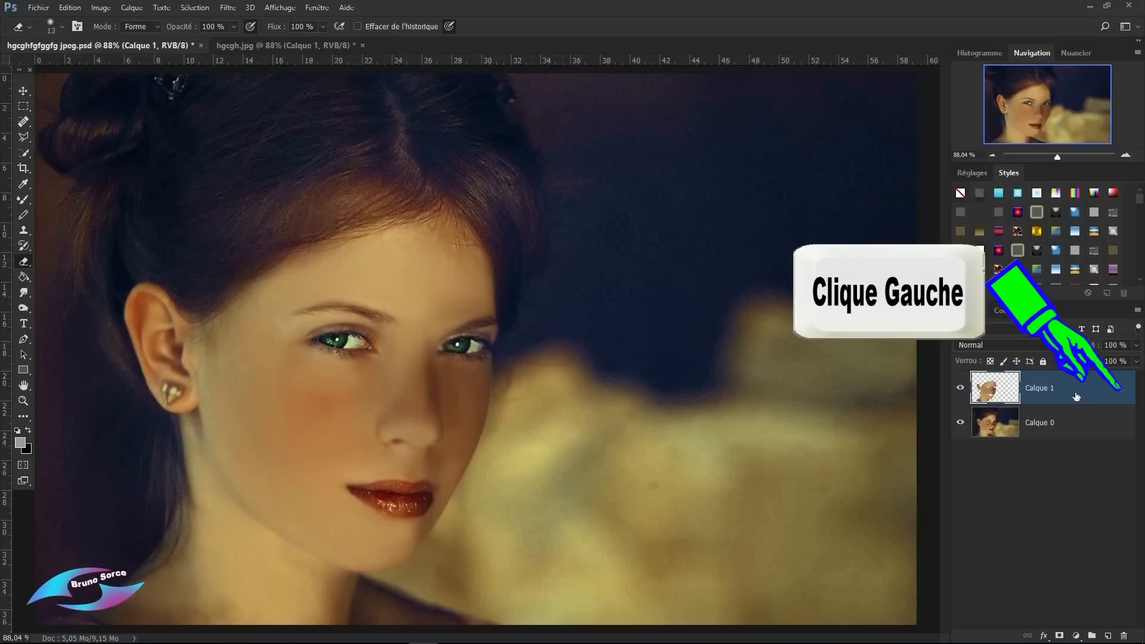
click(1107, 636)
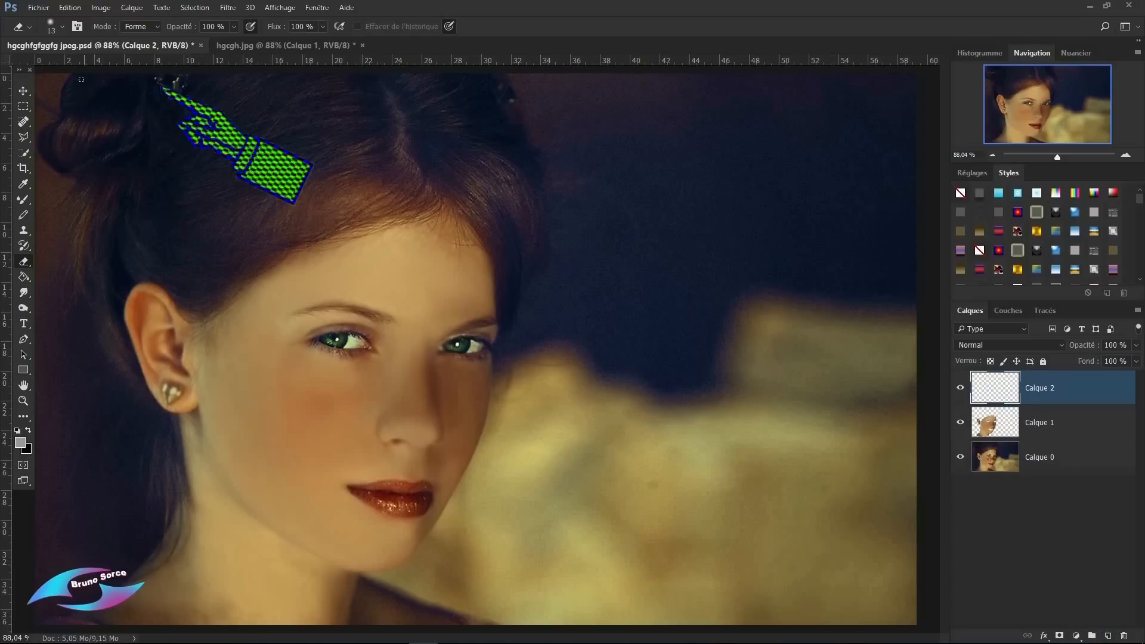
click(101, 10)
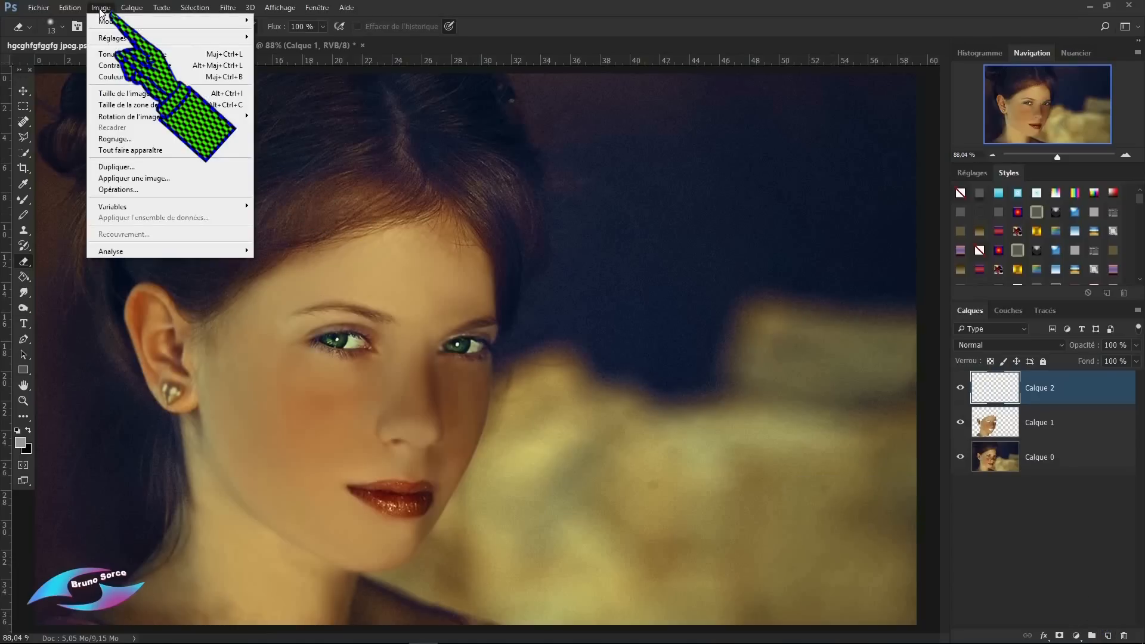
click(107, 179)
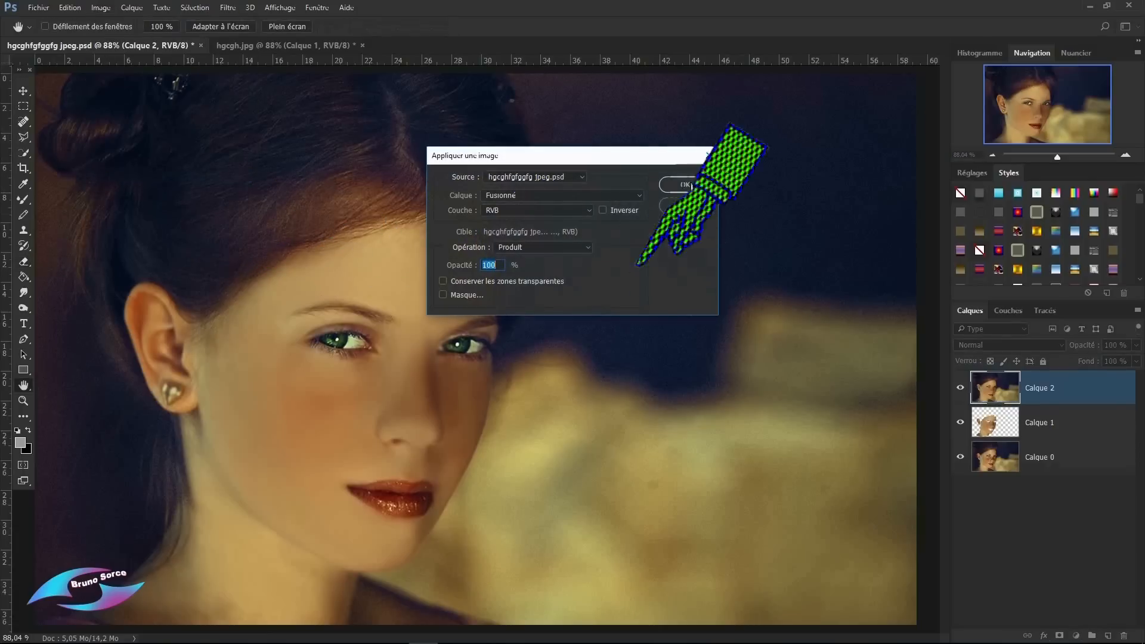
click(685, 185)
key(e)
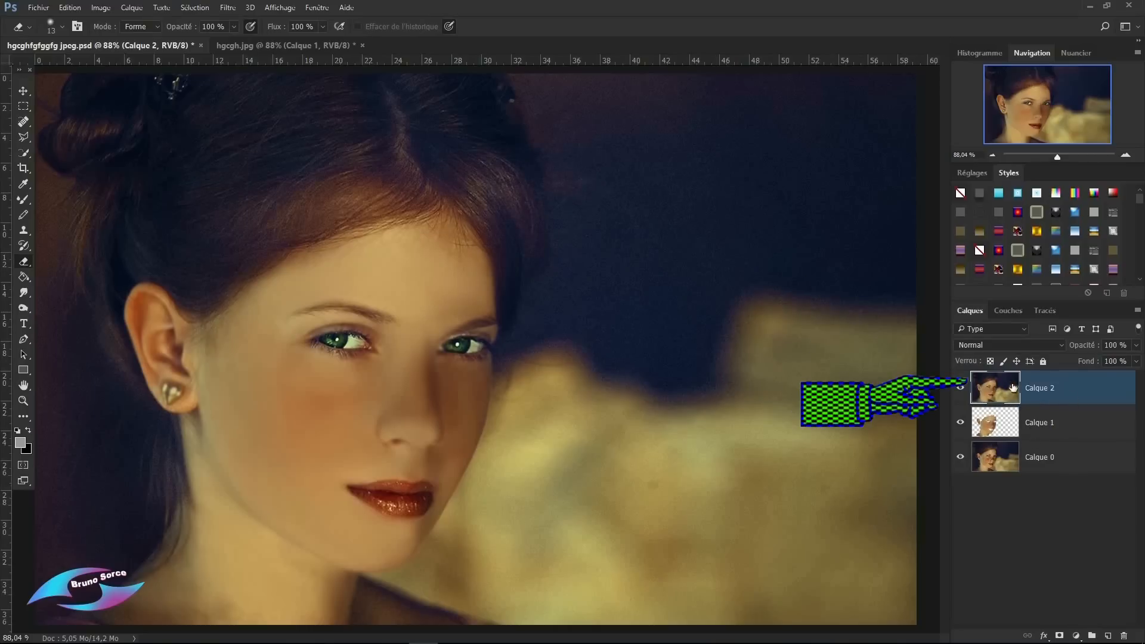
Step: Hide Calque 1 and Calque 0 to inspect Calque 2 alone, and show both layers again
click(960, 423)
click(961, 458)
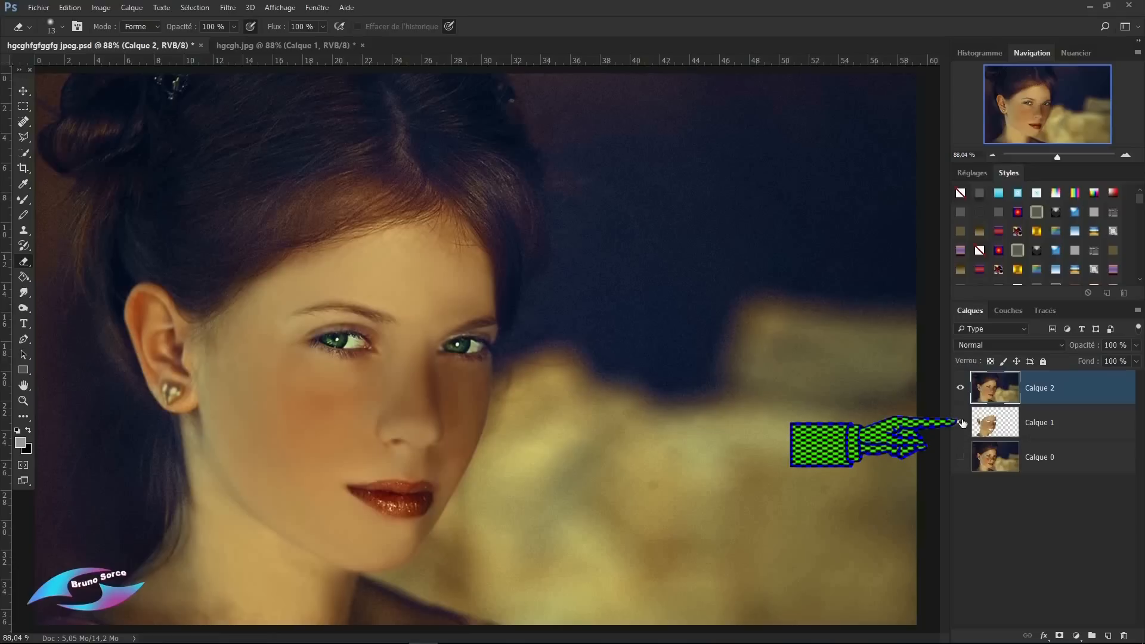
click(960, 424)
click(960, 457)
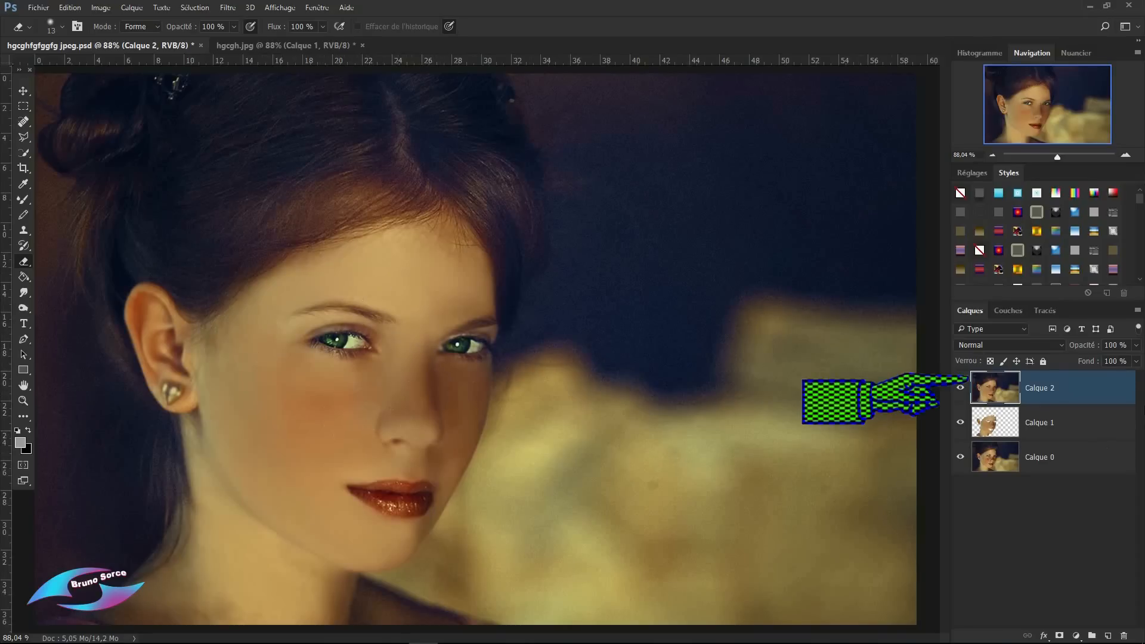
Step: Duplicate Calque 2 and choose the Grain photo filter from the Filter Gallery for the copy
click(1072, 392)
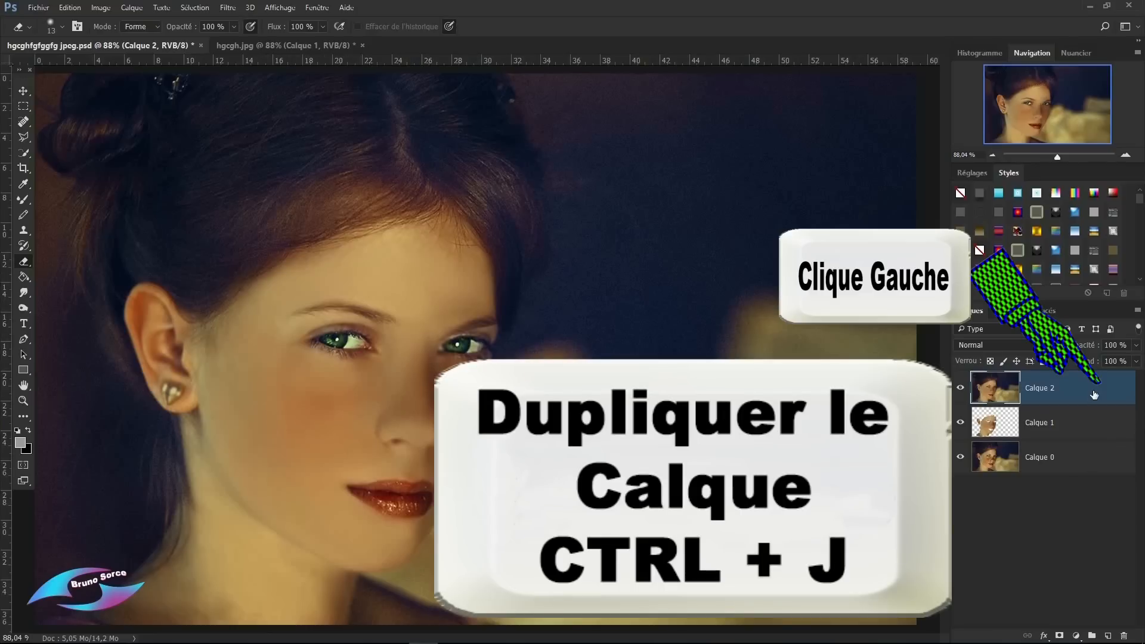
key(ctrl+j)
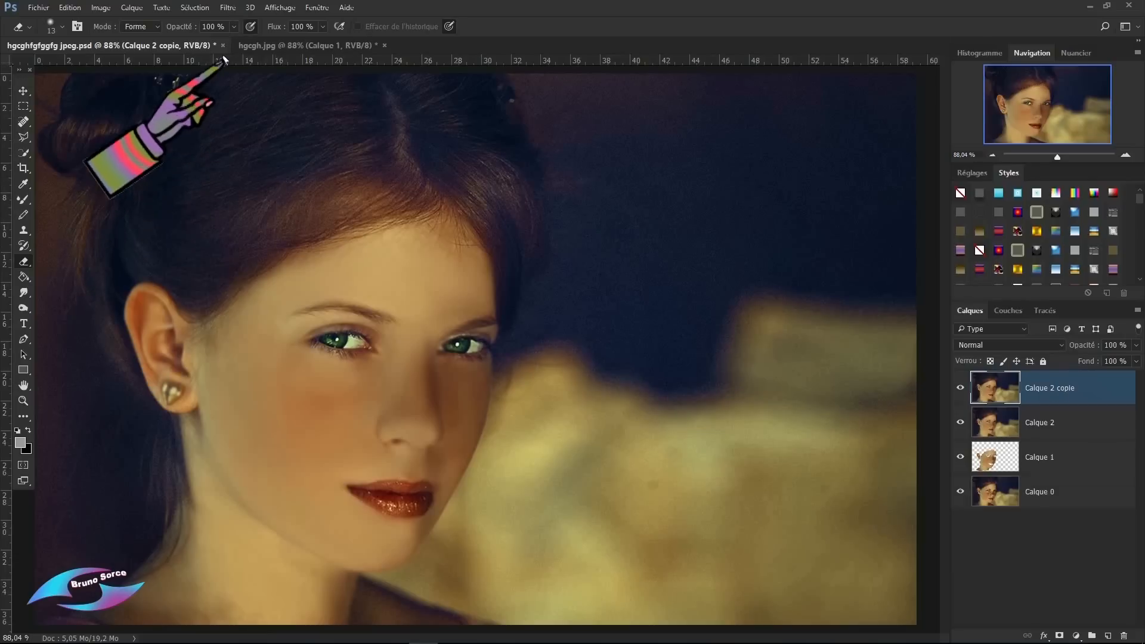
click(230, 8)
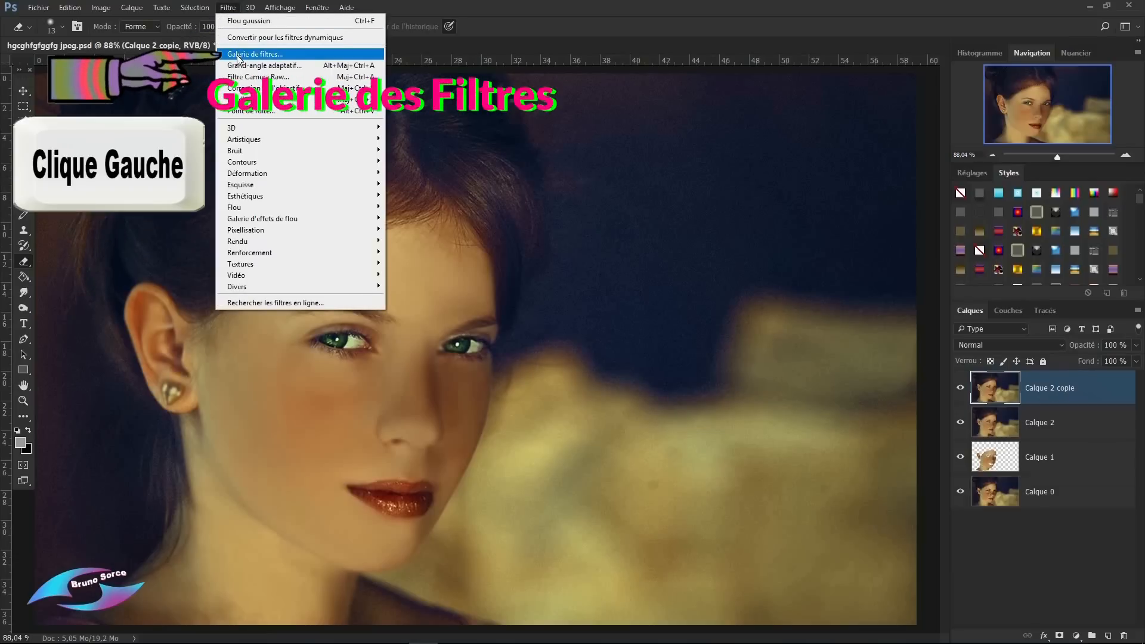
click(238, 56)
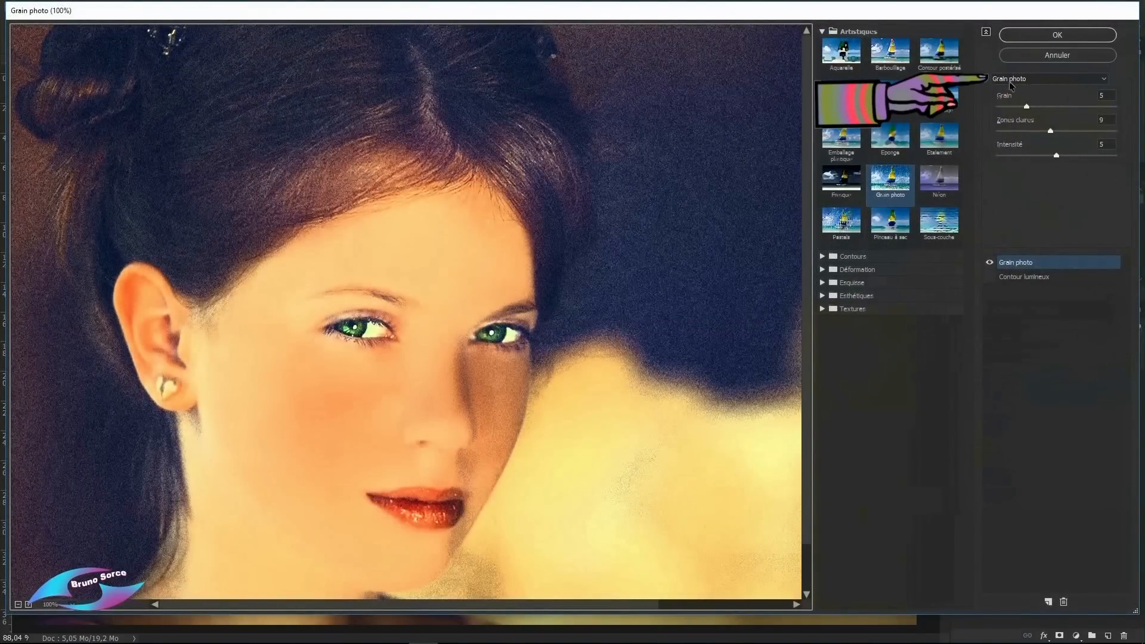
click(1032, 80)
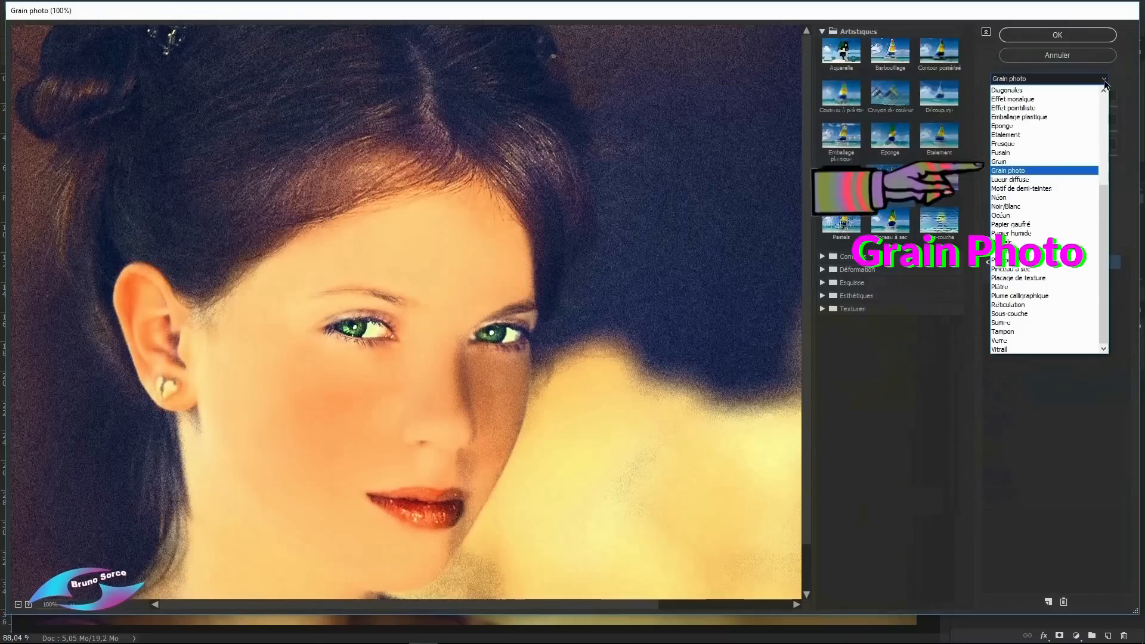
click(1004, 170)
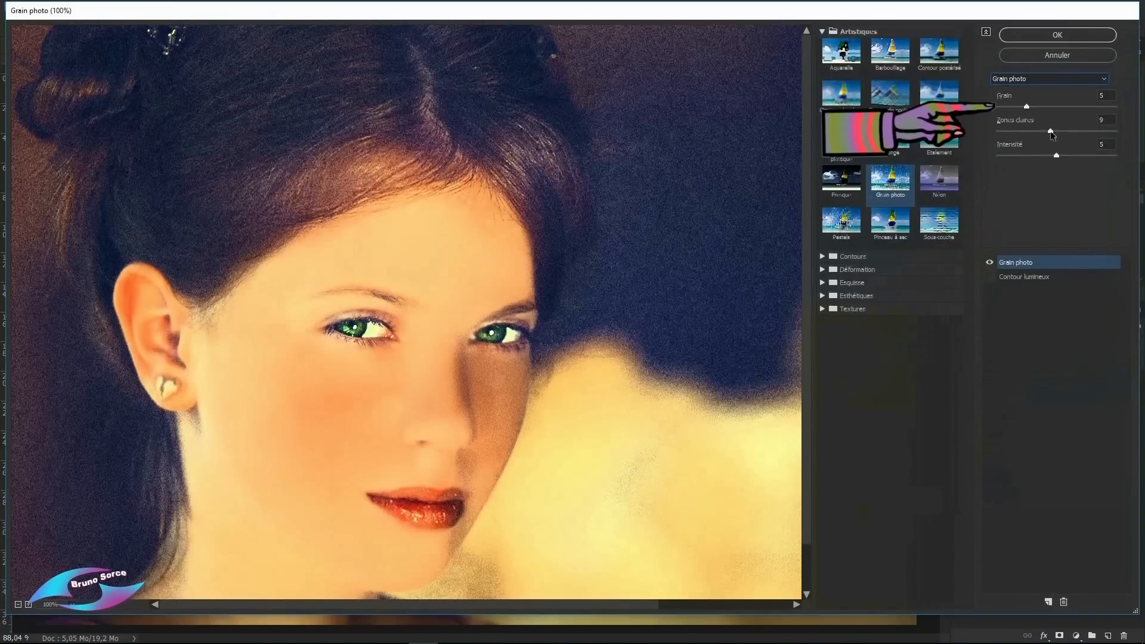
Step: Apply Grain photo with Grain 2, Zones claires 0 and Intensité 0, and toggle Calque 2 copie's visibility to compare
drag(1026, 107, 1018, 109)
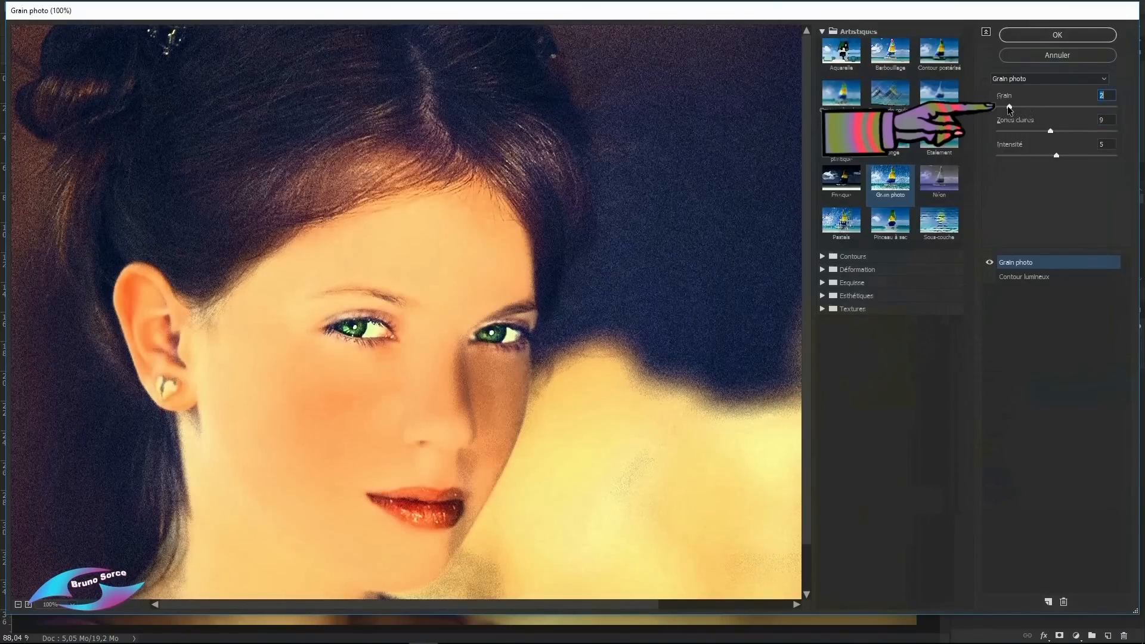
click(1050, 132)
drag(1048, 130, 972, 141)
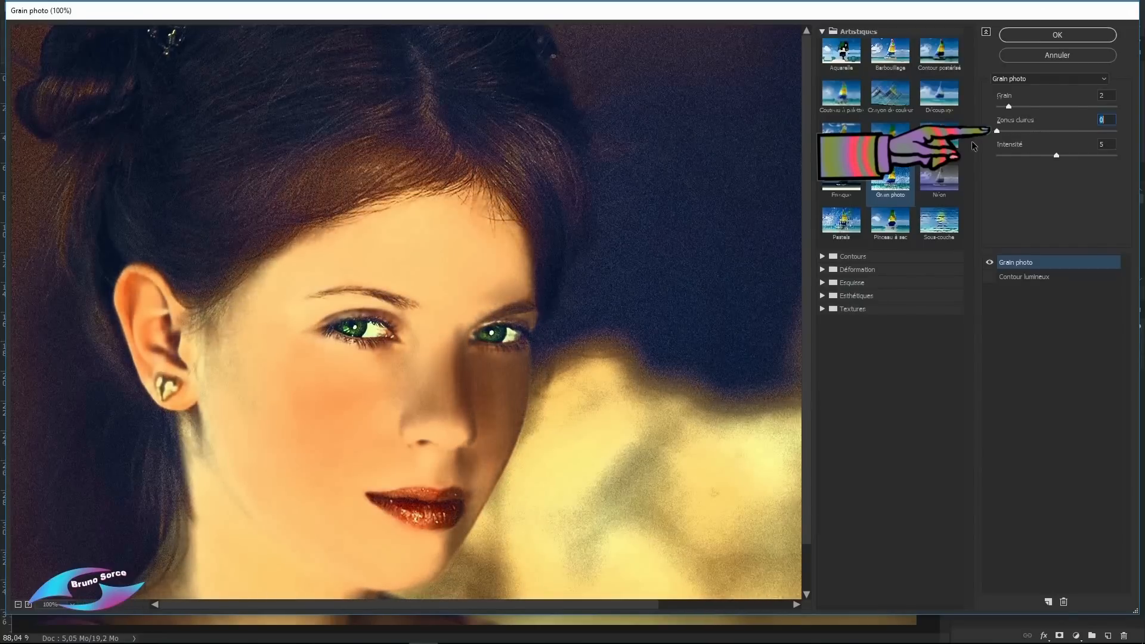
drag(1056, 155, 981, 164)
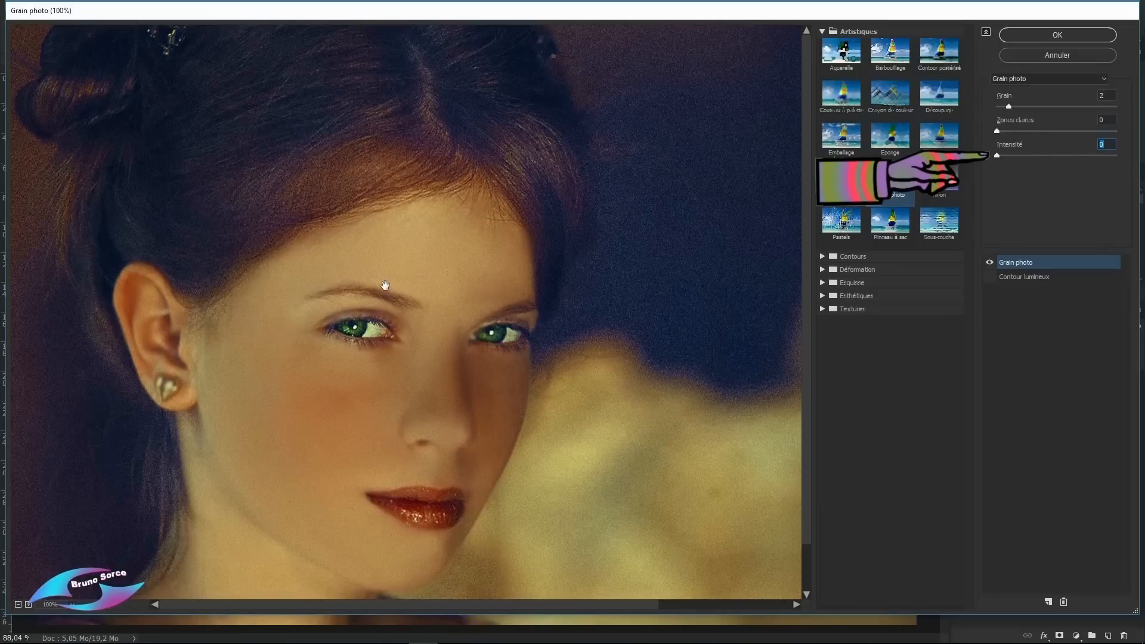
click(1057, 37)
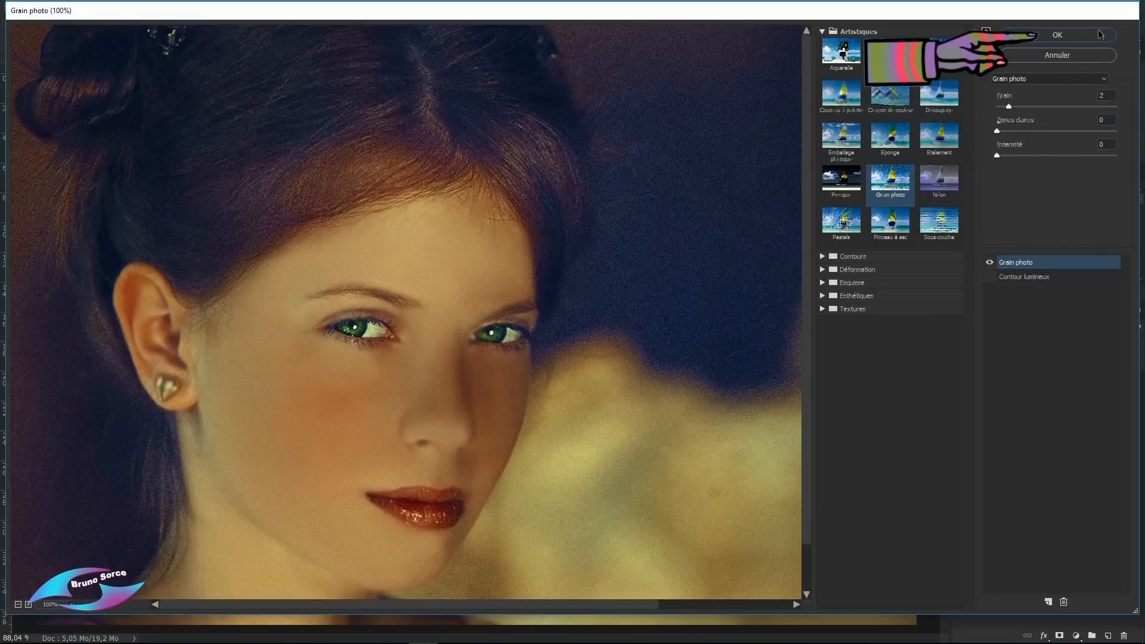
click(1049, 35)
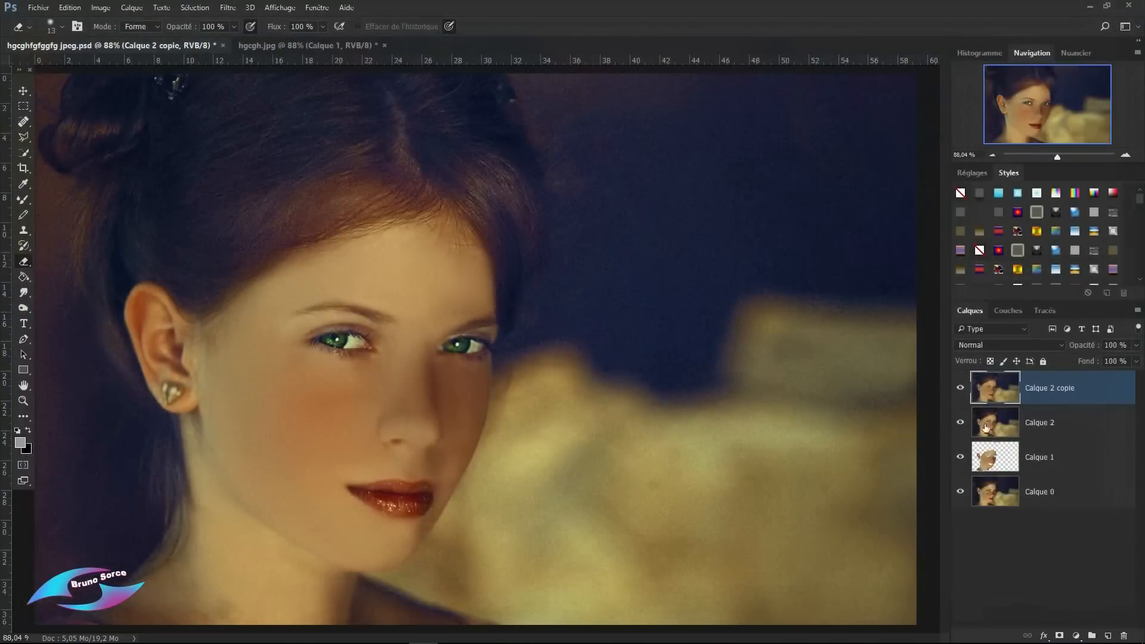
click(959, 393)
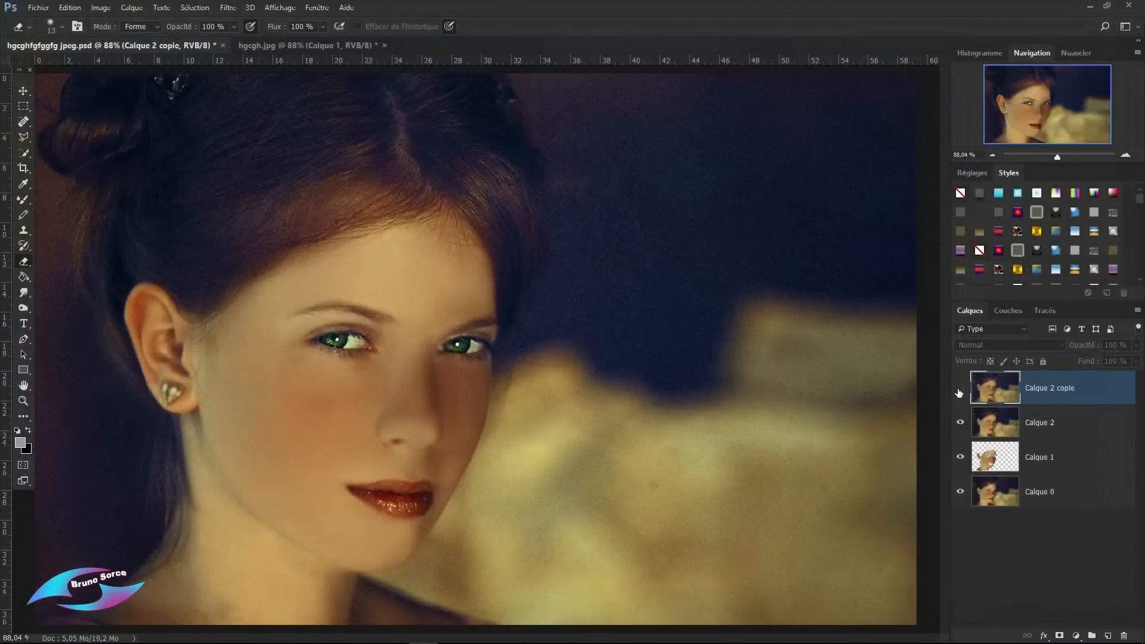
click(959, 392)
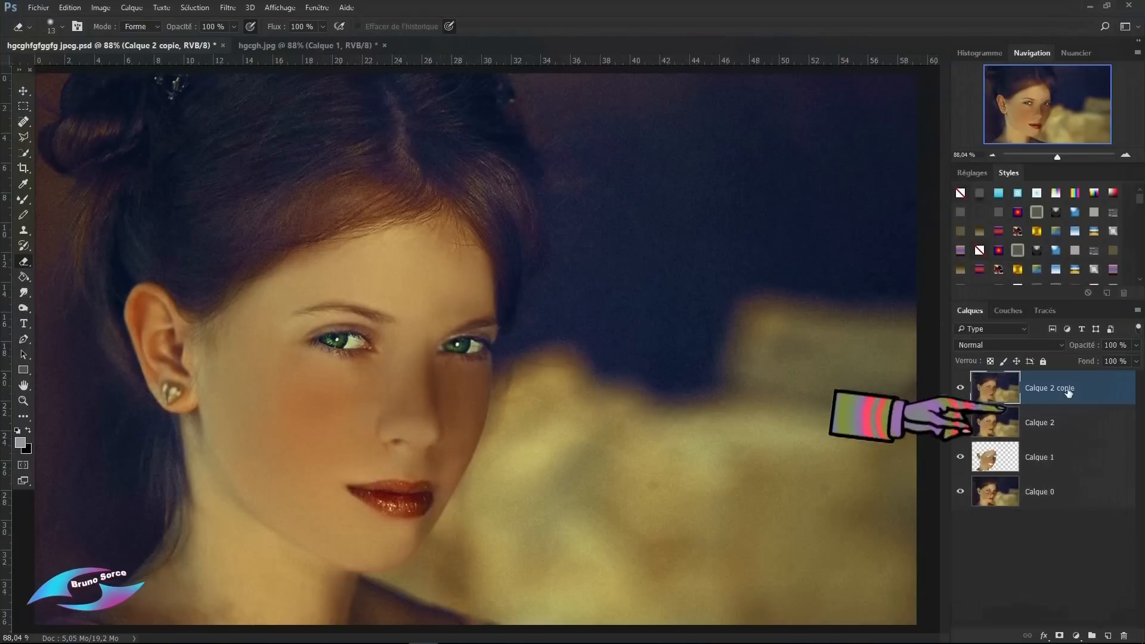
Step: Add a layer mask to Calque 2 copie and ready the standard Brush on it with black as the foreground colour
click(1059, 635)
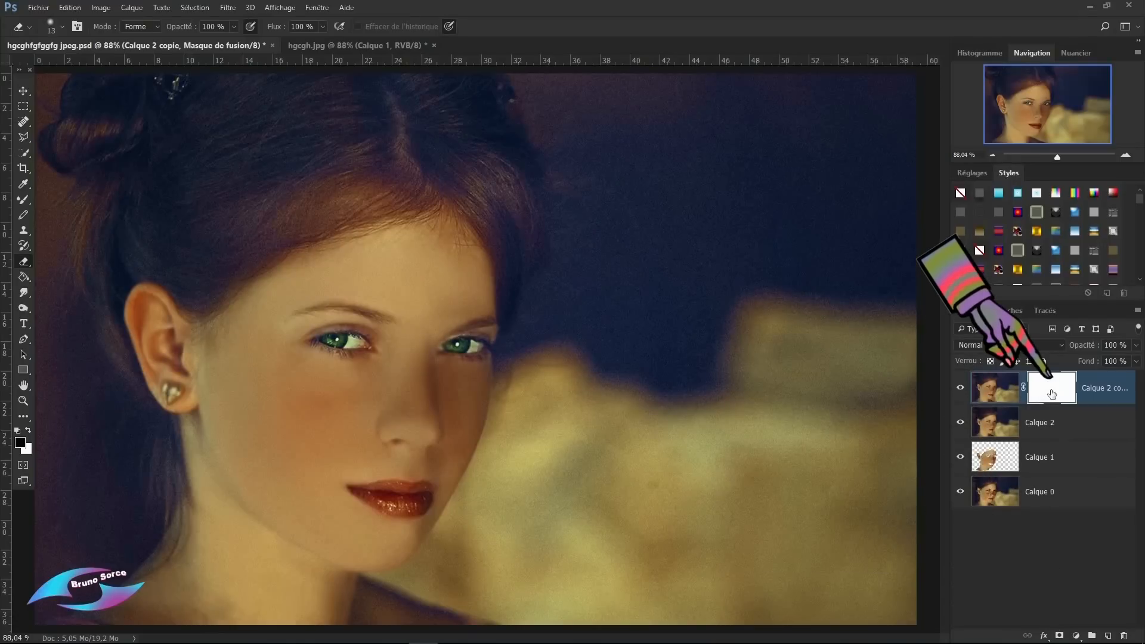
click(1051, 394)
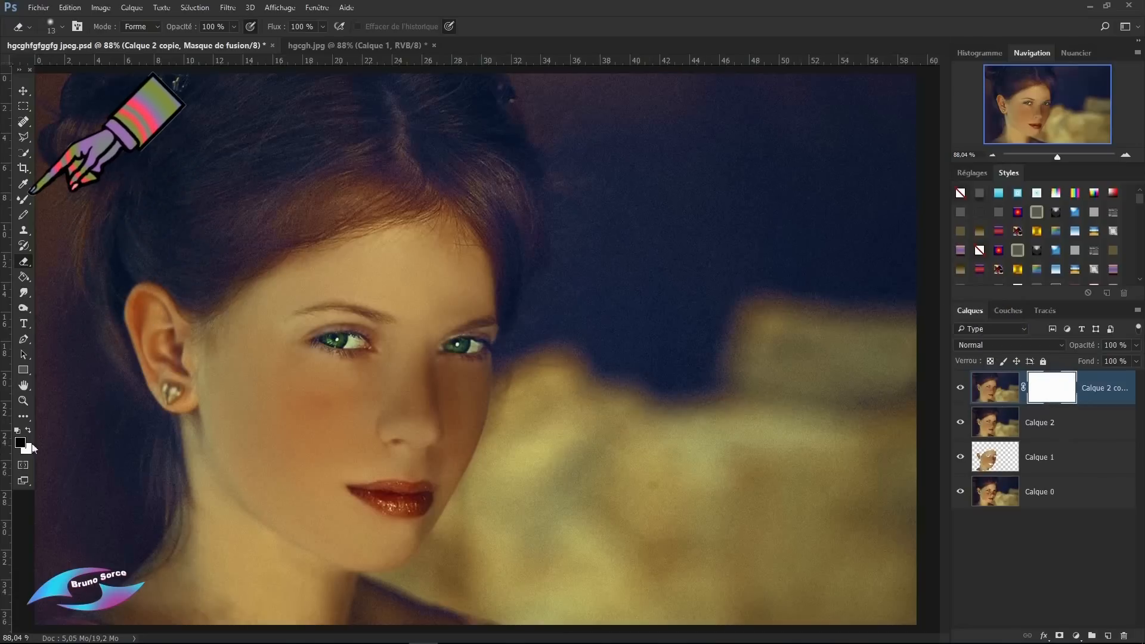
drag(24, 201, 70, 205)
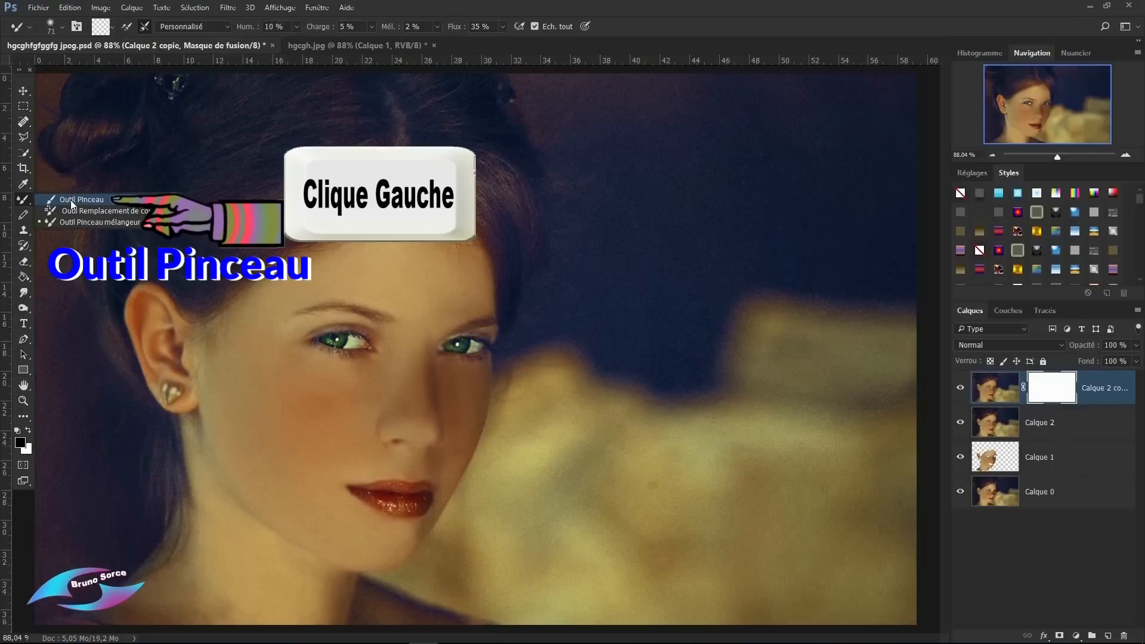
drag(72, 204, 72, 205)
key(z)
mouse_move(196, 236)
mouse_down()
mouse_move(336, 471)
mouse_move(569, 558)
mouse_up()
key(b)
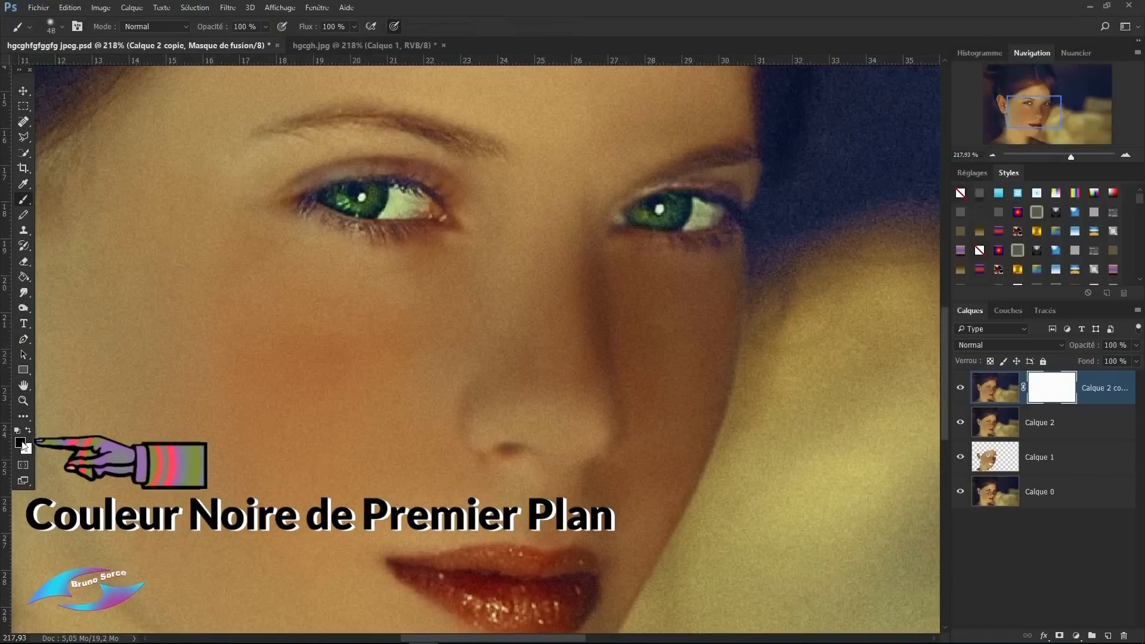
key(x)
click(28, 429)
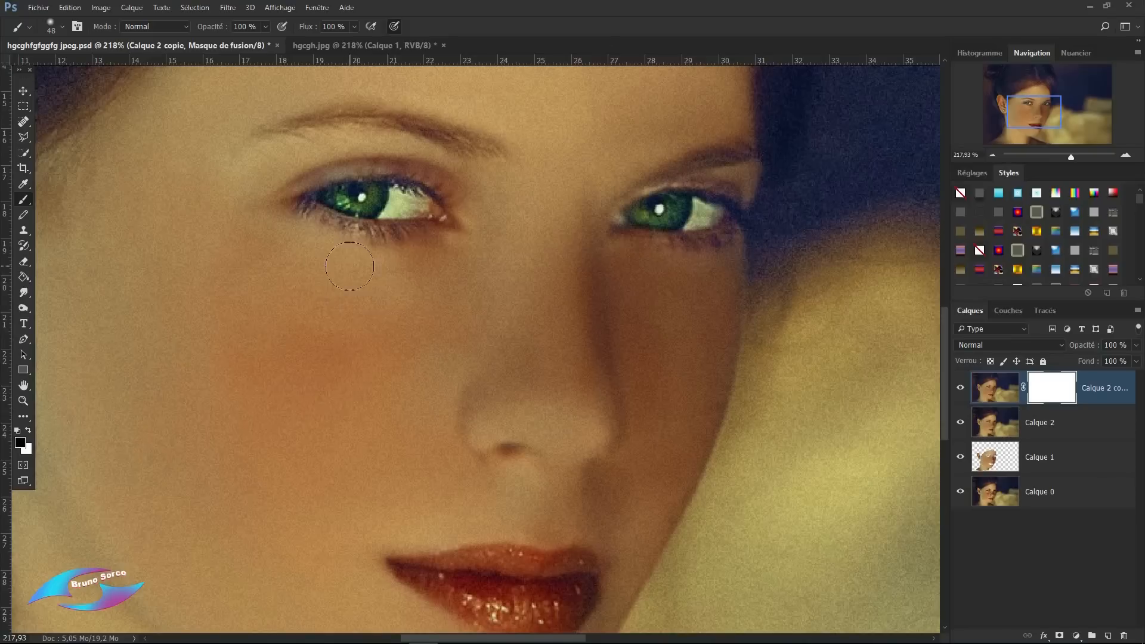
Step: Reduce the brush to 24 px at 0% hardness and paint on the mask over both eyes and the lips to remove the grain there
right_click(394, 266)
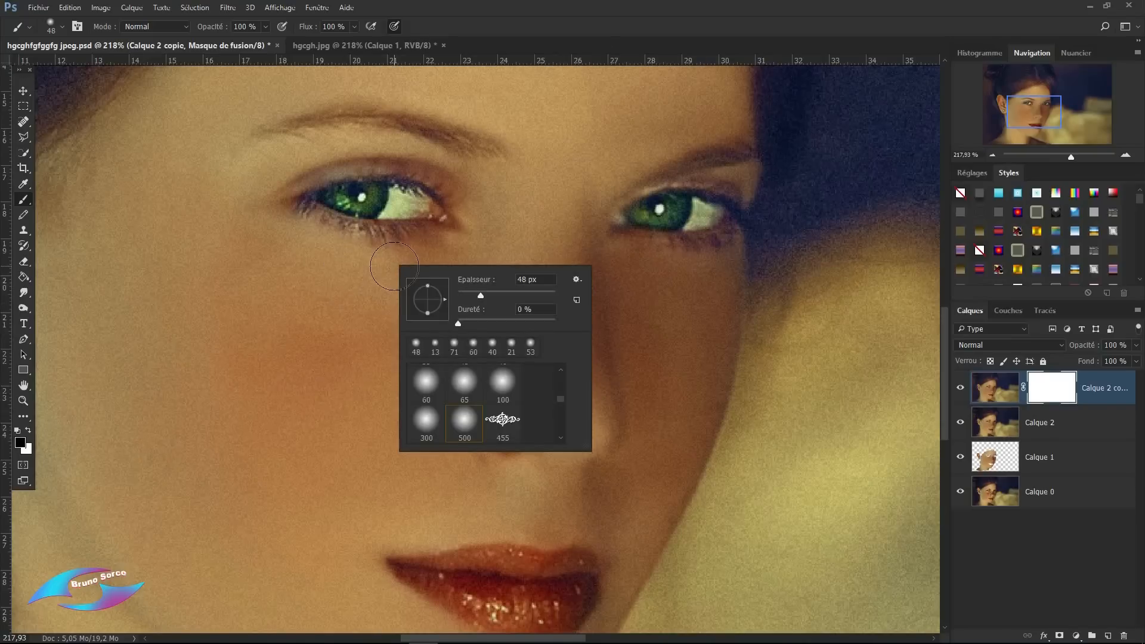
drag(480, 296, 478, 297)
click(451, 324)
key(Return)
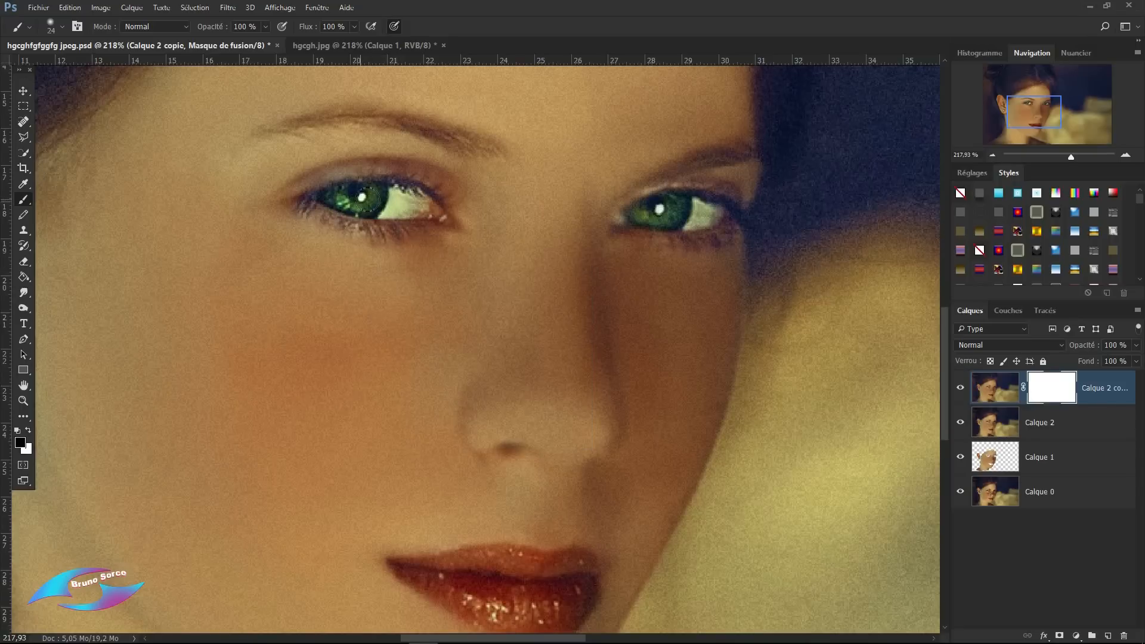
mouse_move(323, 198)
mouse_down()
mouse_move(365, 187)
mouse_move(430, 210)
mouse_move(403, 199)
mouse_move(413, 198)
mouse_move(422, 208)
mouse_move(330, 201)
mouse_move(424, 208)
mouse_up()
mouse_move(632, 218)
mouse_down()
mouse_move(689, 206)
mouse_move(646, 210)
mouse_move(679, 204)
mouse_move(726, 219)
mouse_move(641, 221)
mouse_up()
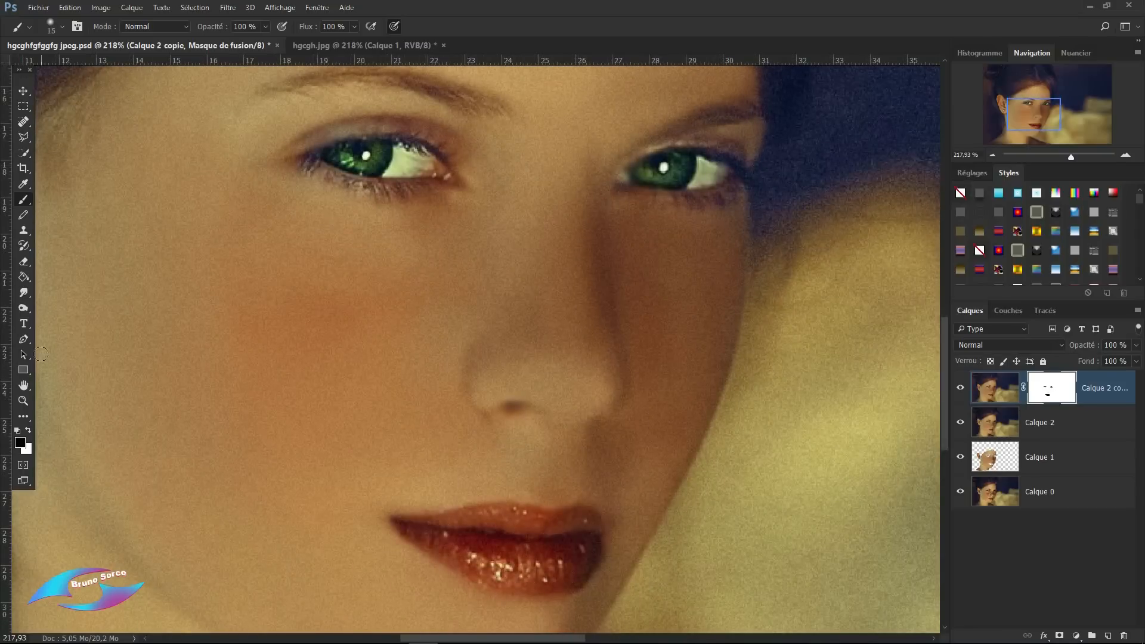
Step: Fit the whole portrait in view and hide Calque 2 copie to compare the image without the grain
click(24, 400)
right_click(375, 437)
click(403, 446)
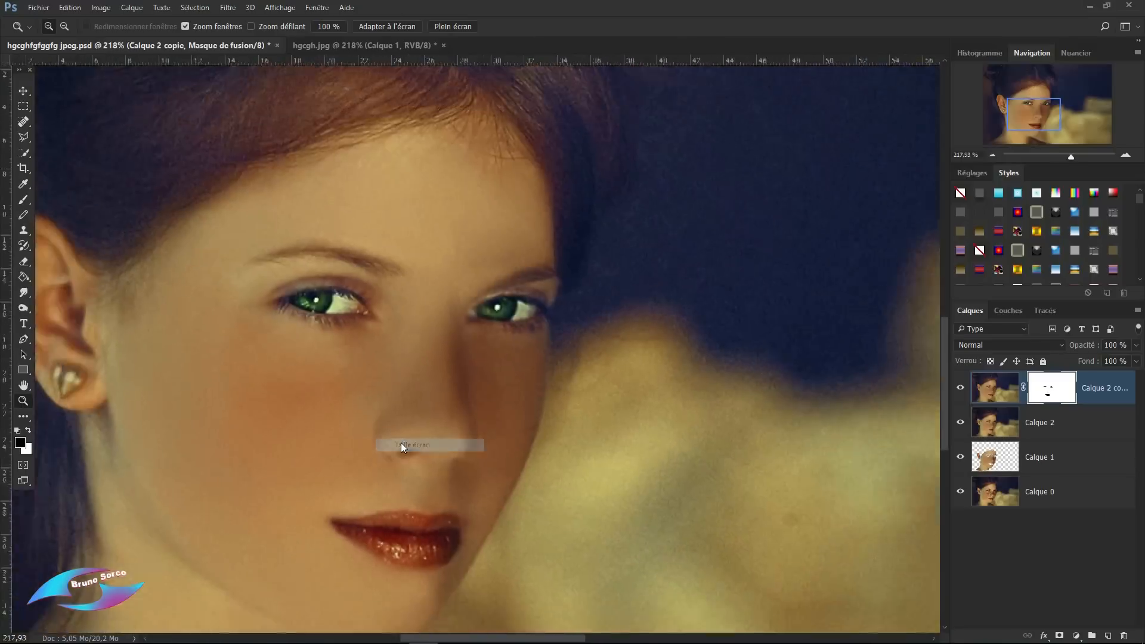
click(959, 388)
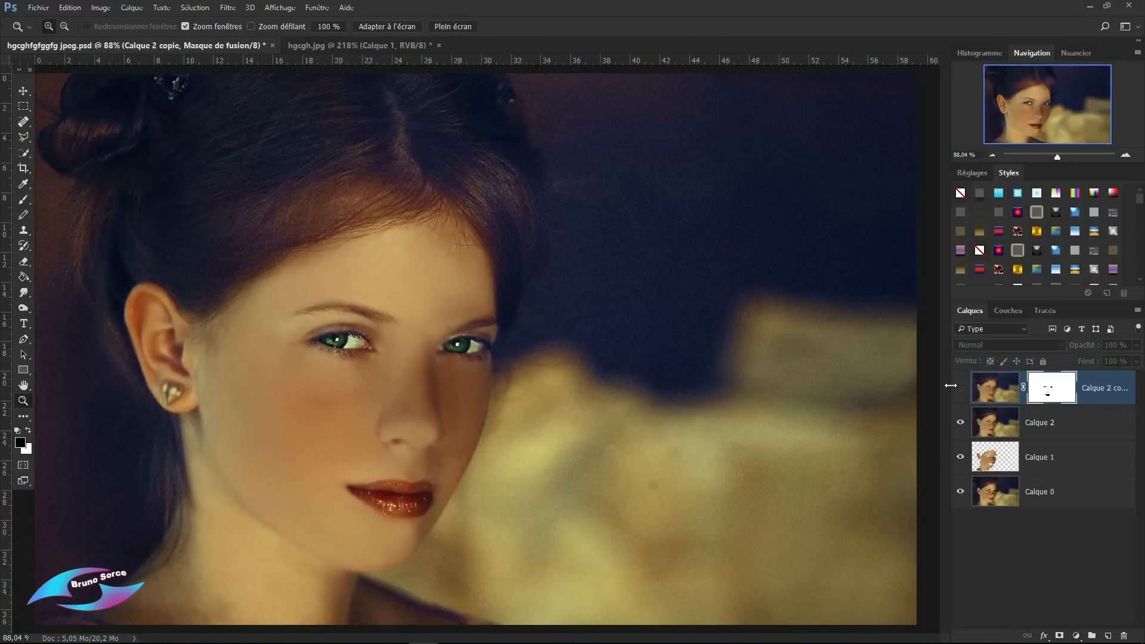
Step: Show Calque 2 copie again, then add a new layer on top and fill it with the merged portrait using Appliquer une image
click(961, 388)
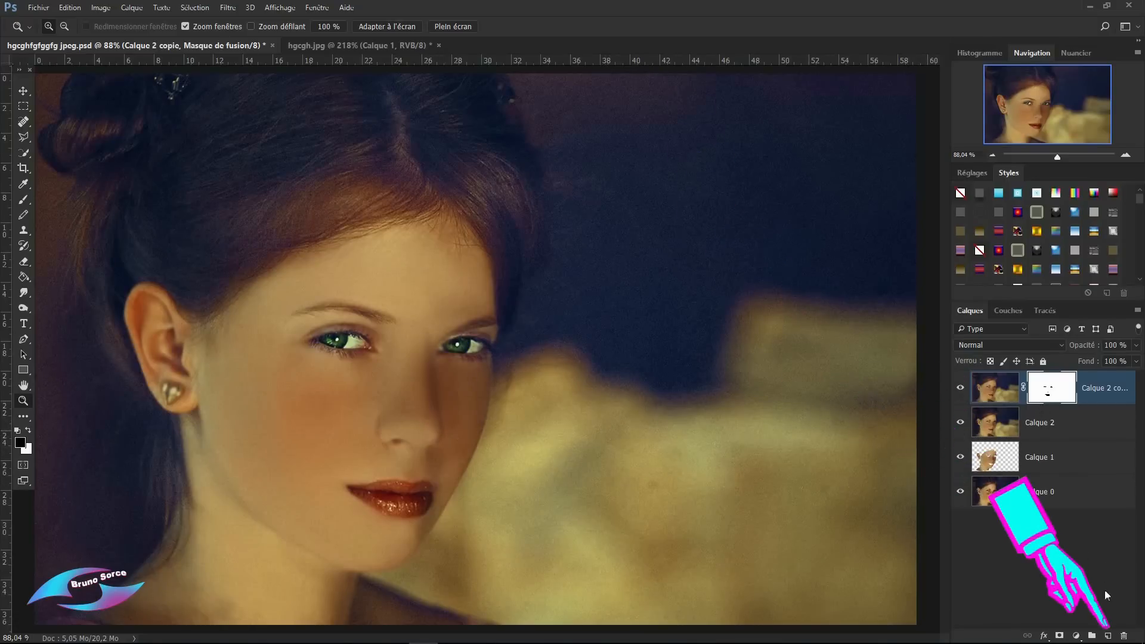
click(1108, 637)
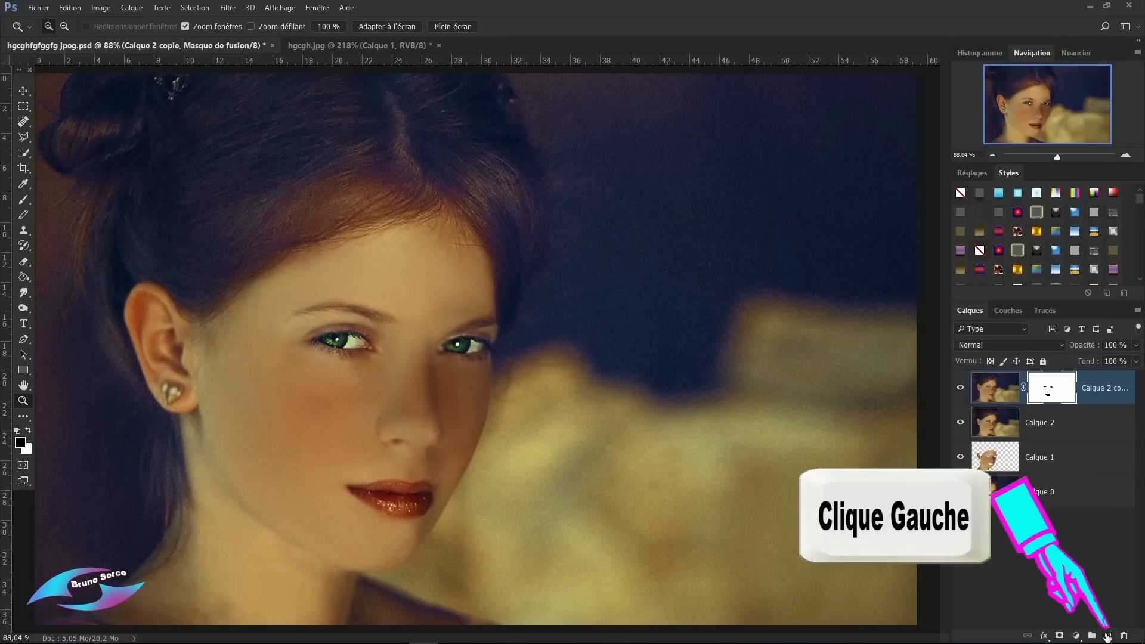
key(x)
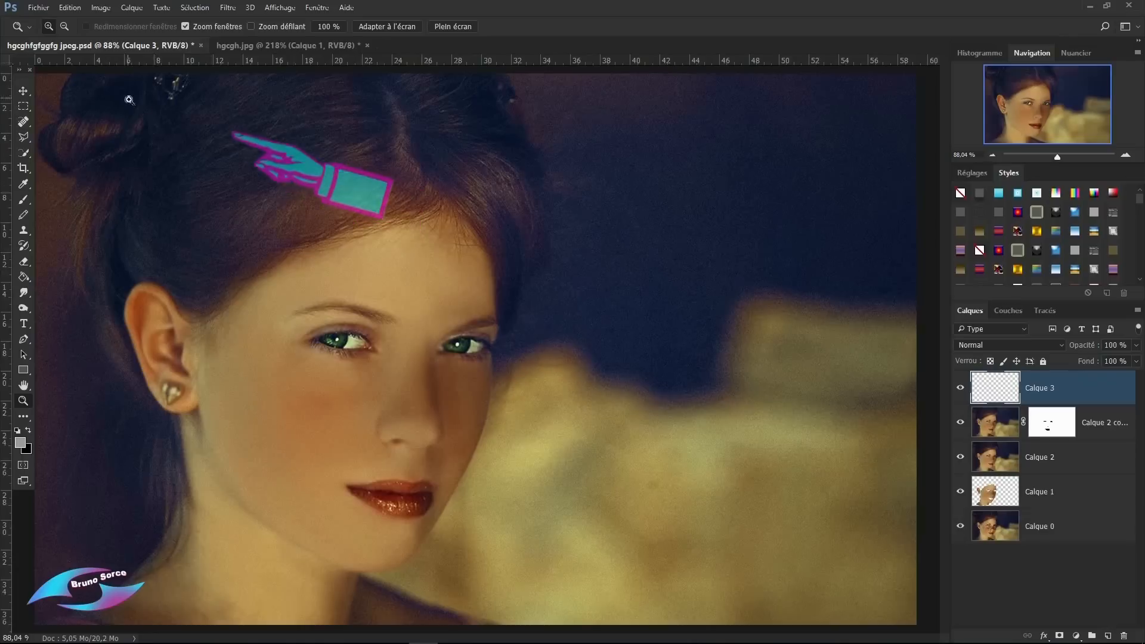
click(101, 8)
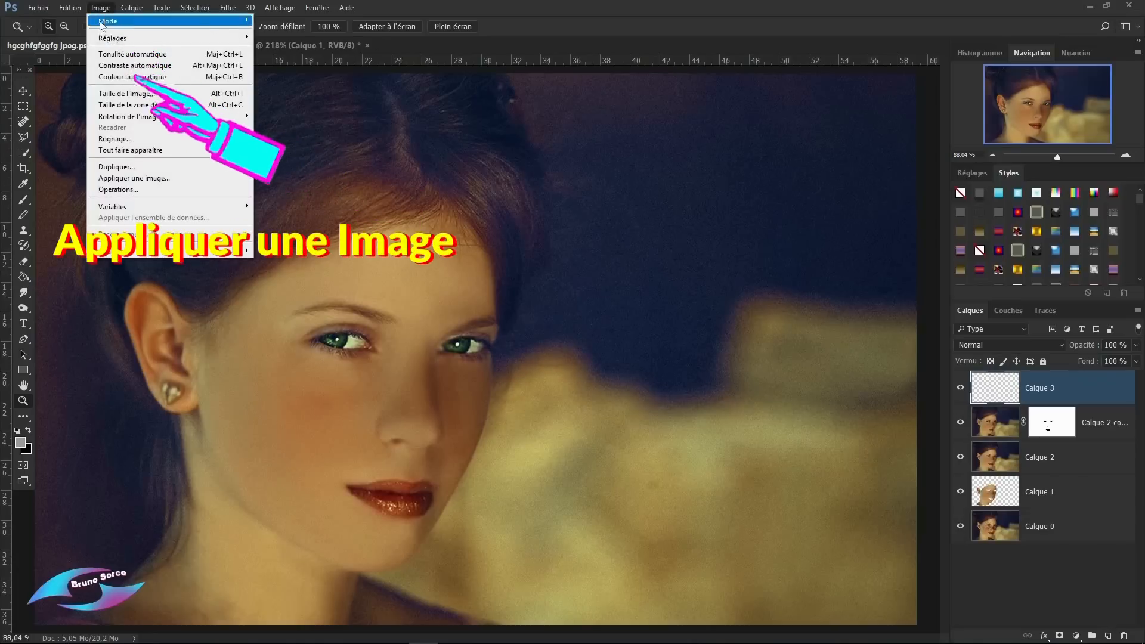
click(119, 183)
click(691, 187)
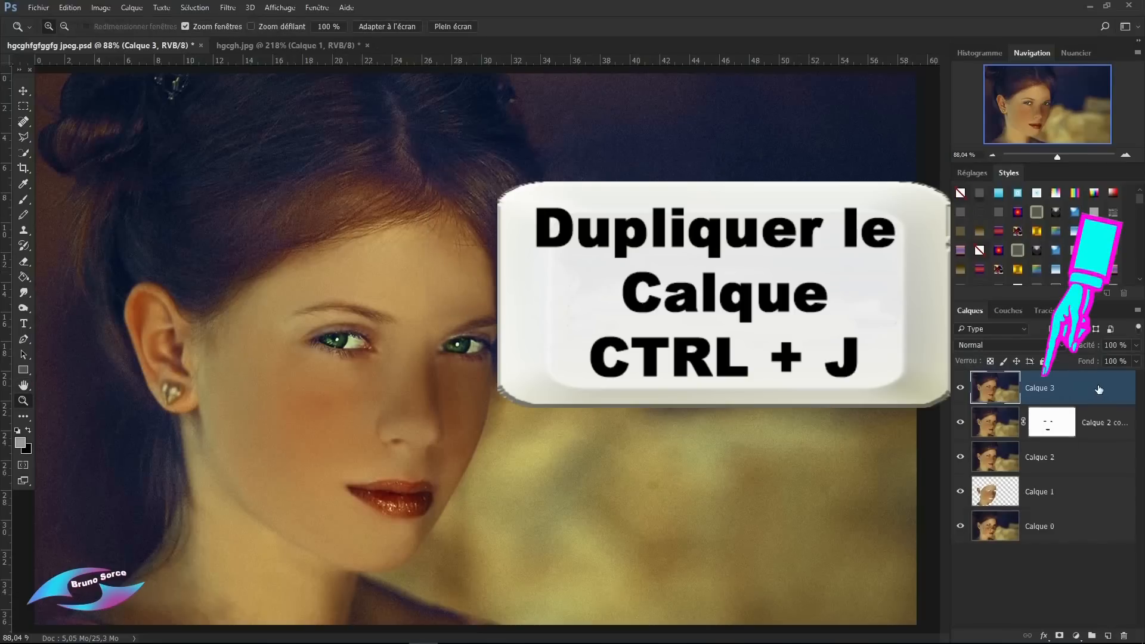
Step: Duplicate Calque 3 and apply the Passe-haut filter to the copy with a radius of 7 pixels
key(ctrl+j)
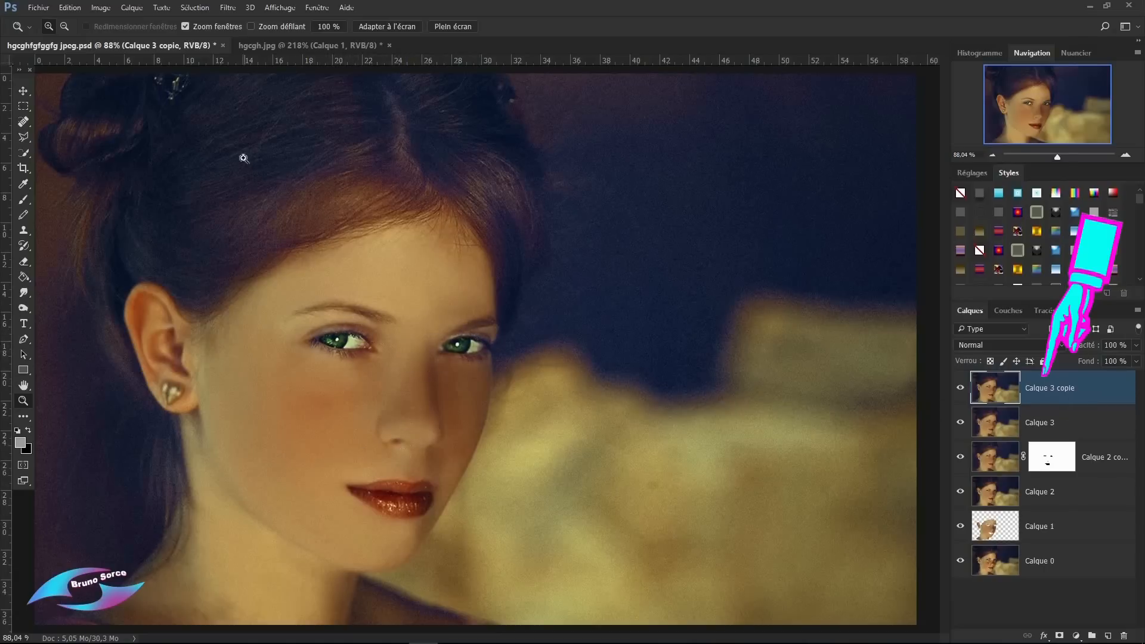
click(227, 9)
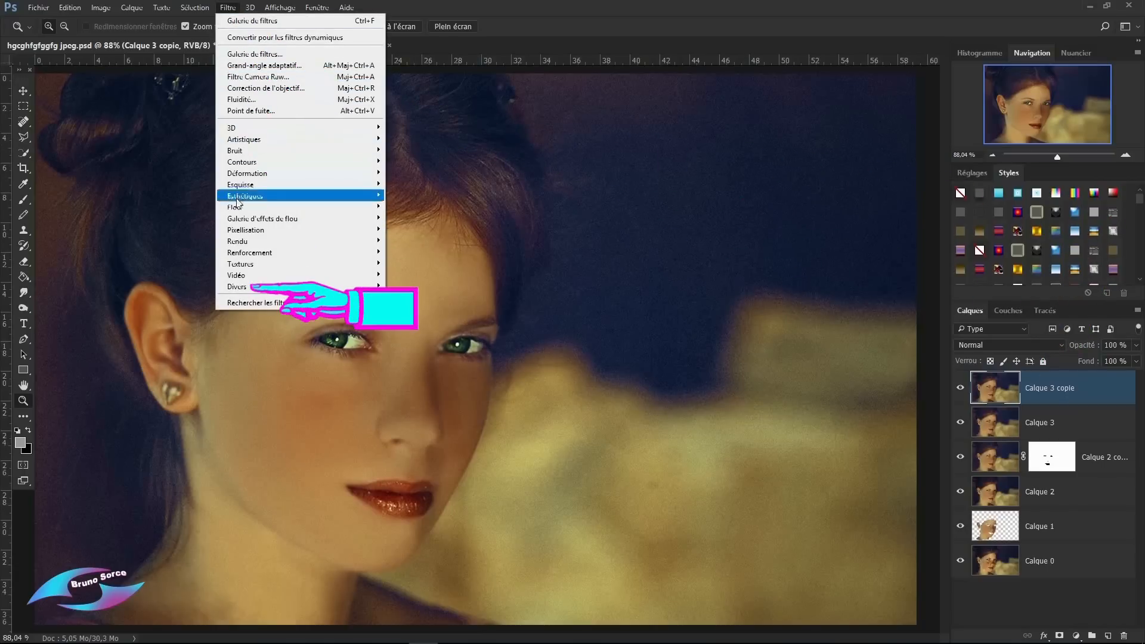
mouse_move(239, 287)
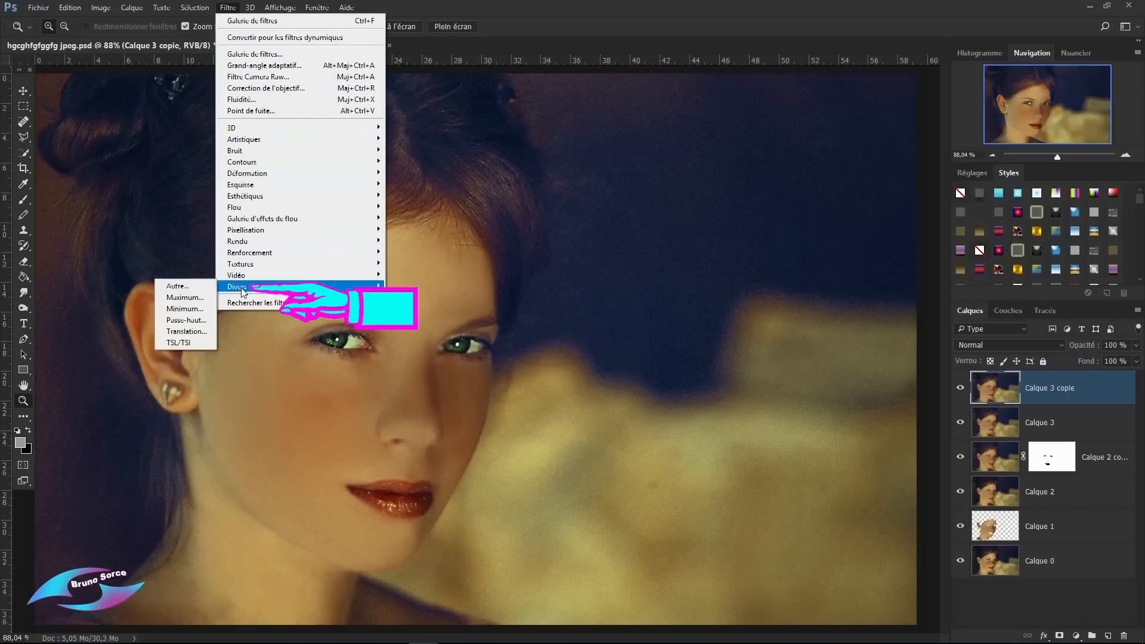
click(189, 320)
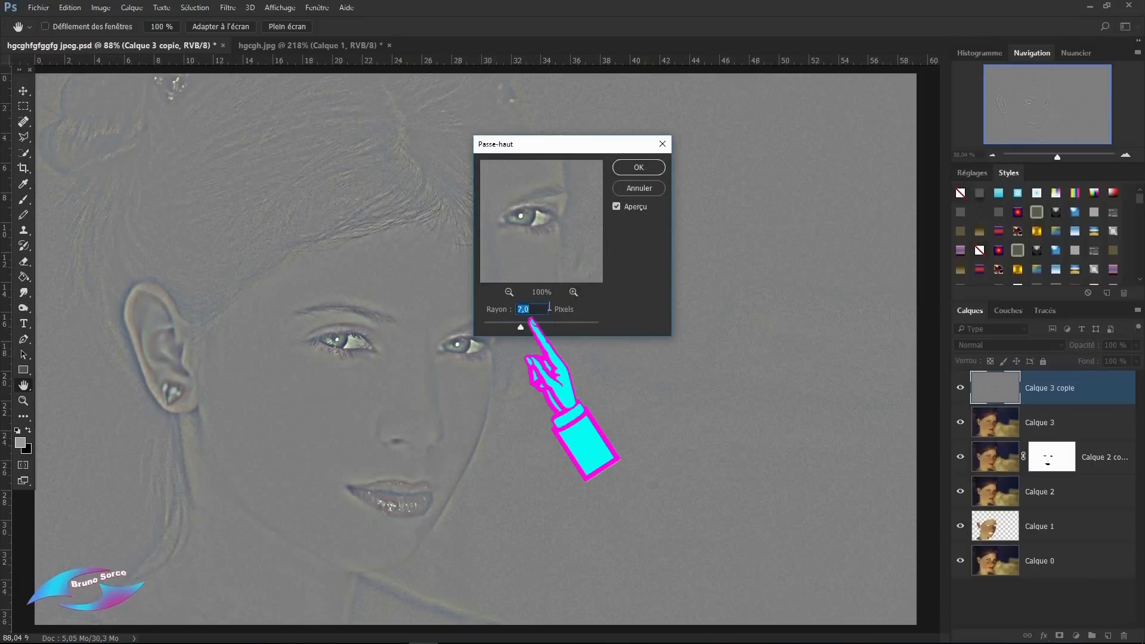
click(493, 327)
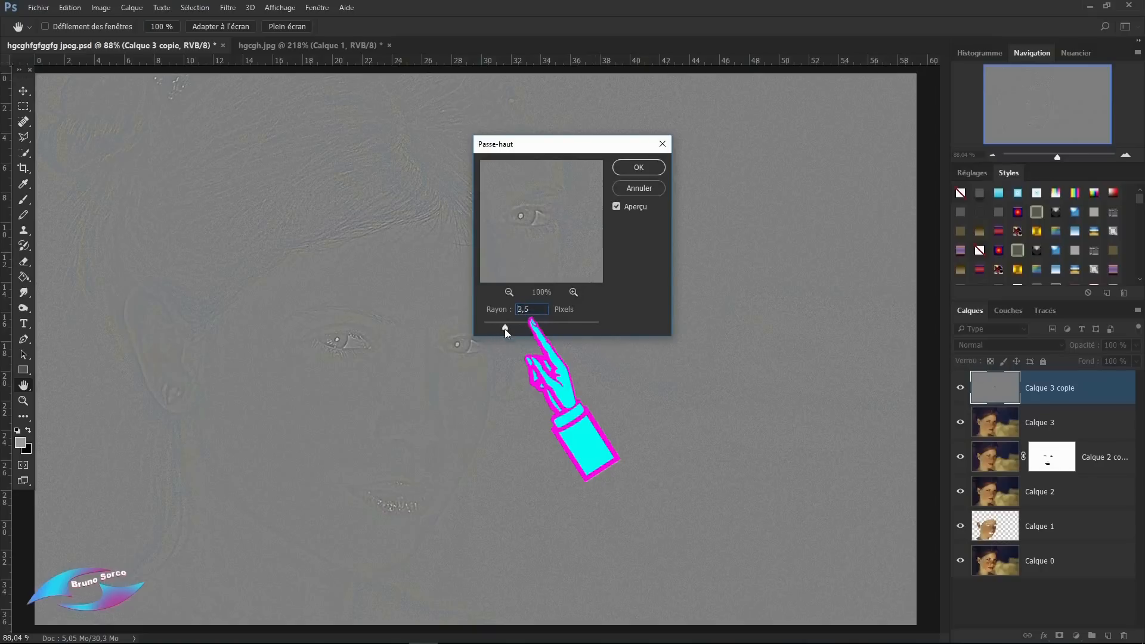
drag(545, 324, 501, 321)
text(7)
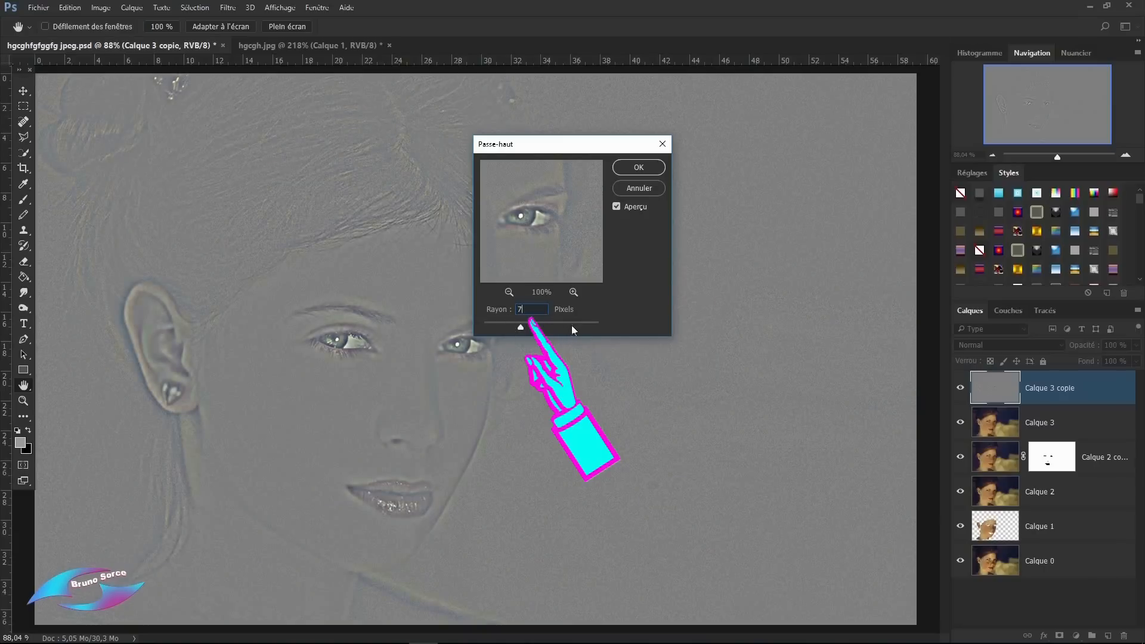
click(649, 168)
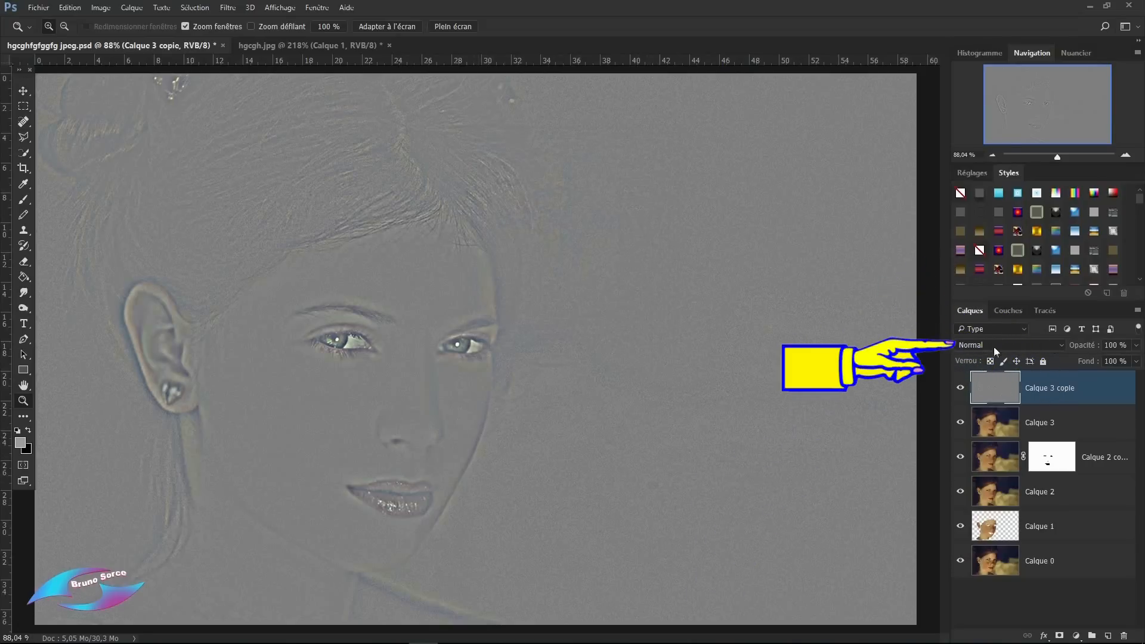
Step: Set Calque 3 copie's blend mode to Incrustation and toggle the layer's visibility to compare the sharpening
click(1063, 345)
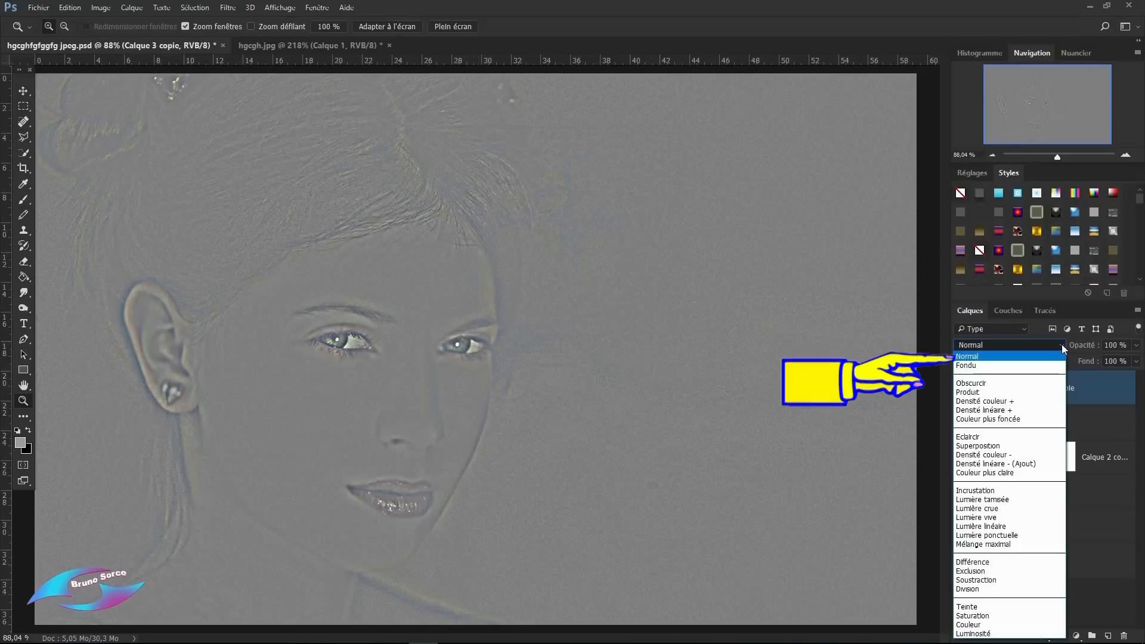
click(971, 491)
click(960, 392)
click(960, 390)
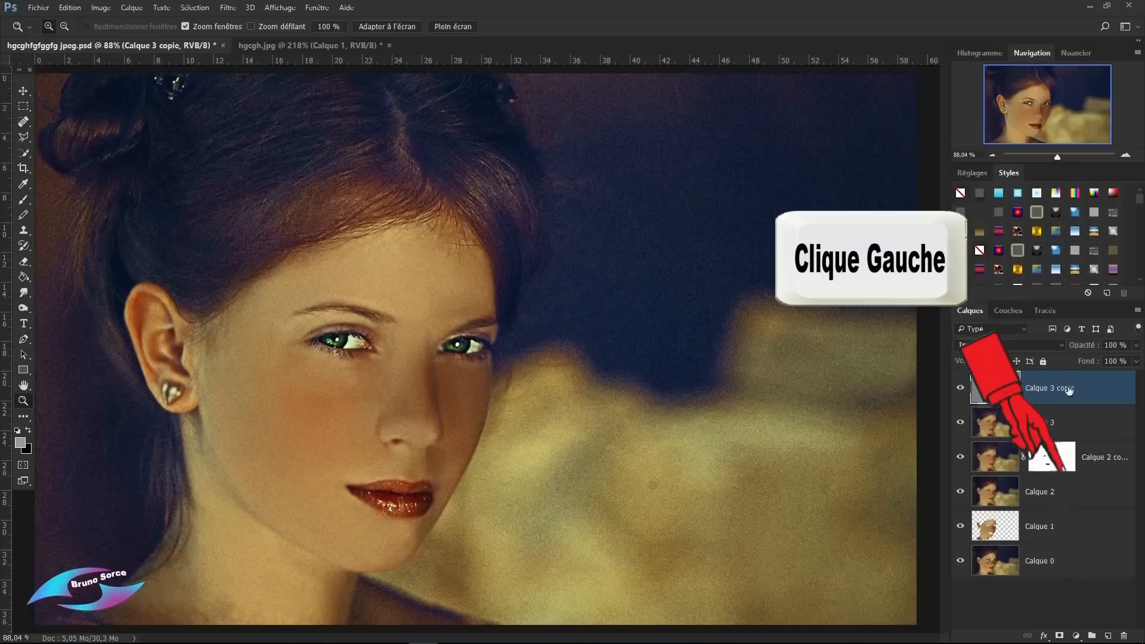
Step: Add a layer mask to Calque 3 copie and fill it with black to hide the sharpening
click(1059, 635)
key(b)
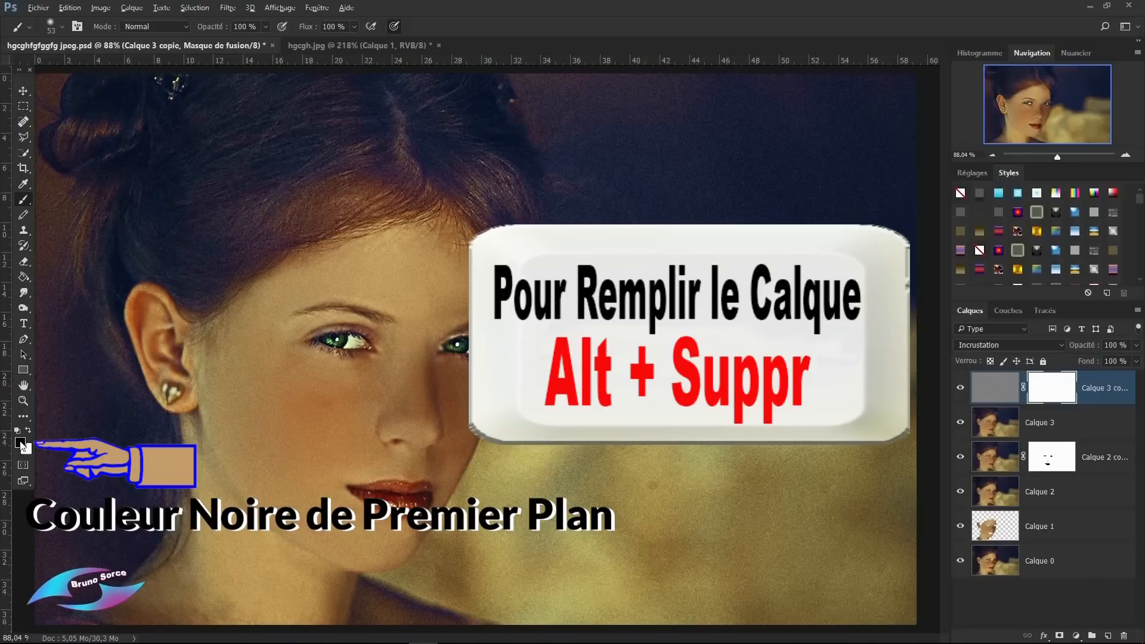
key(alt+Delete)
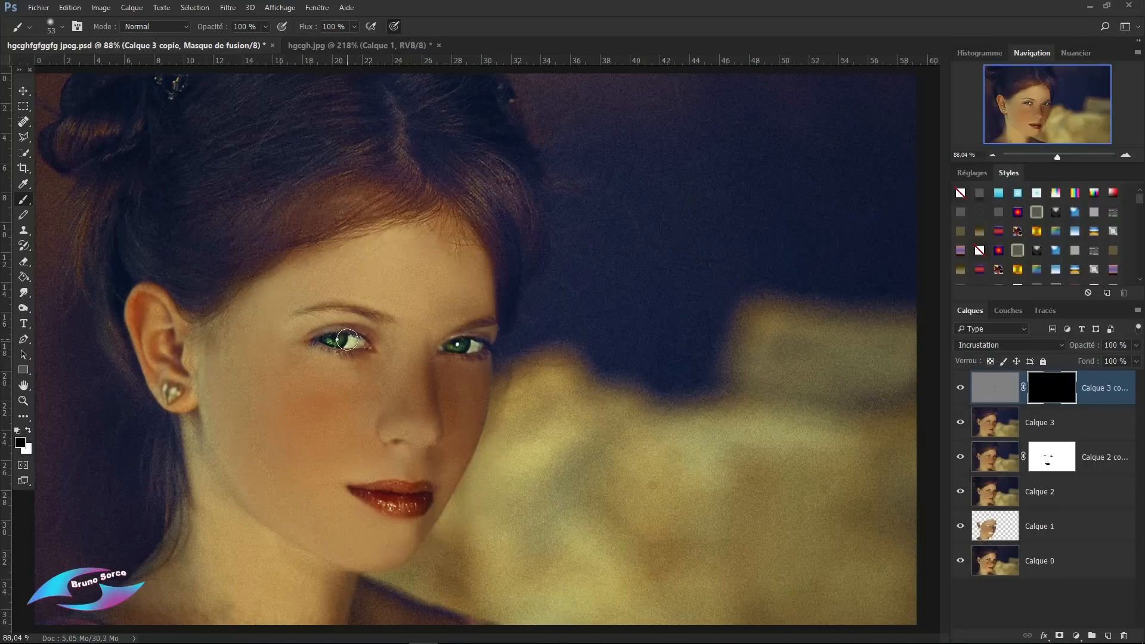
Step: Reduce the brush to 23 px at 0% hardness and paint white on the mask over both eyes to reveal their sharpening
click(23, 400)
drag(218, 241, 636, 463)
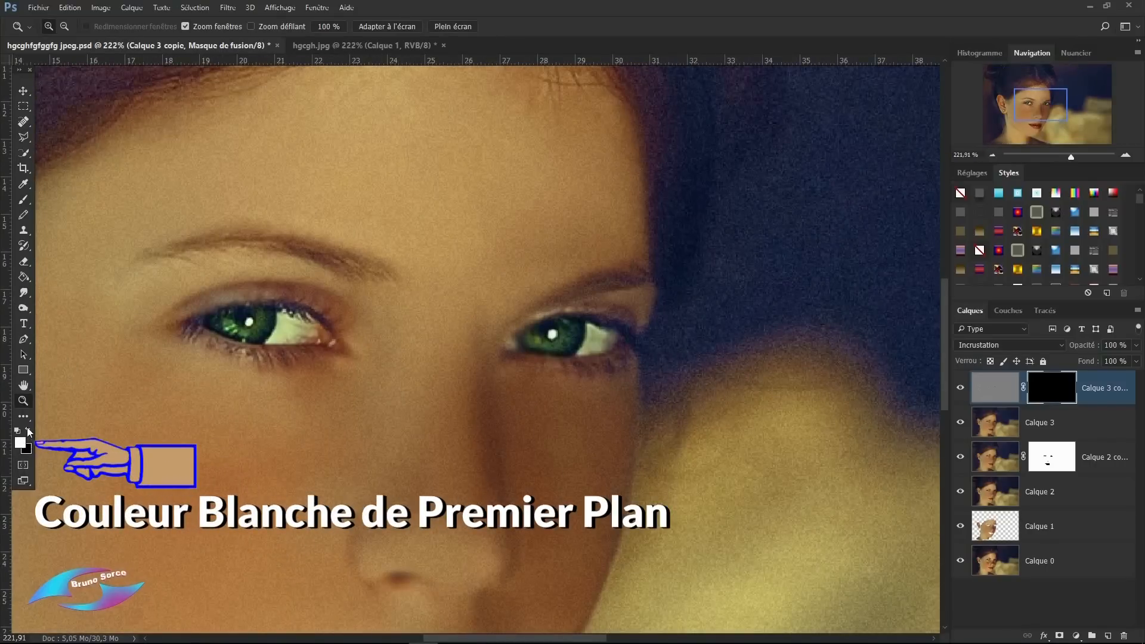
click(23, 200)
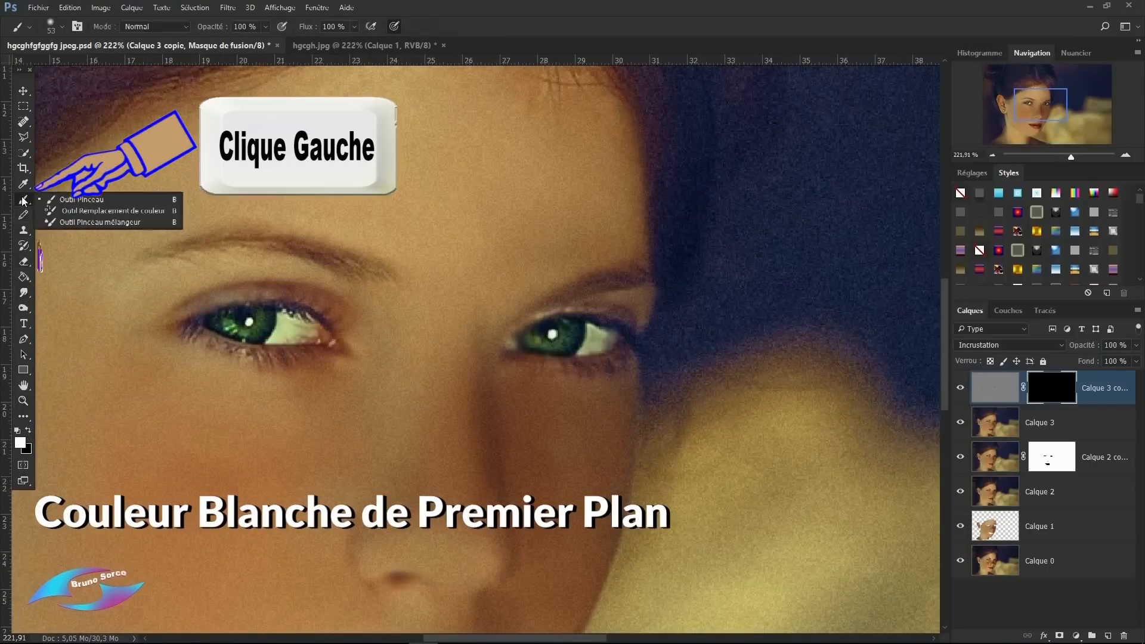
click(74, 199)
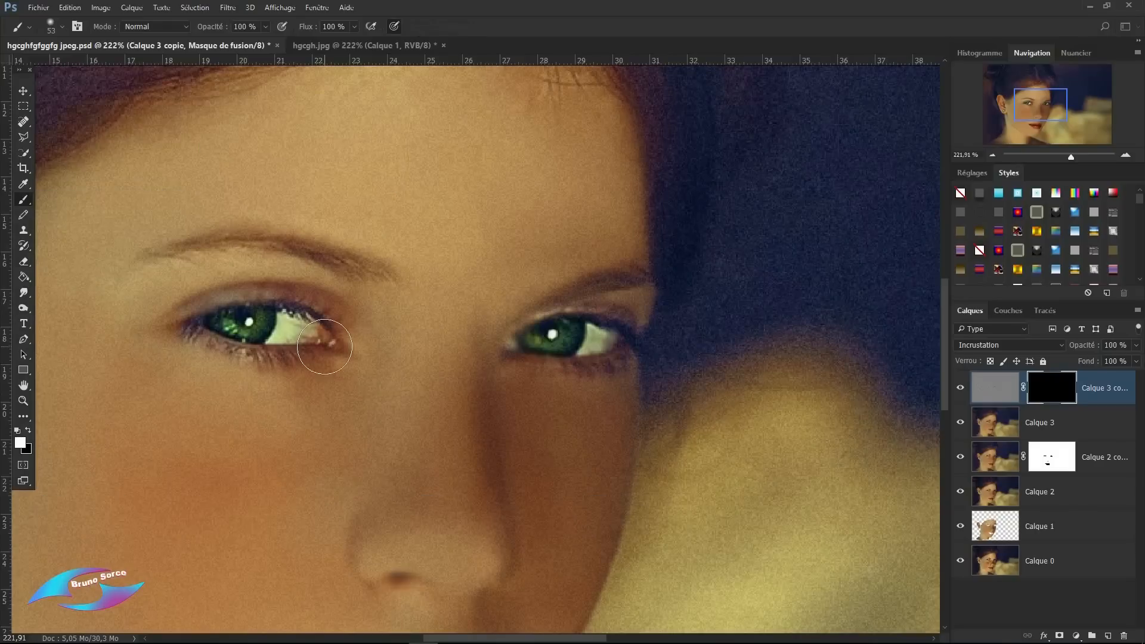
right_click(317, 341)
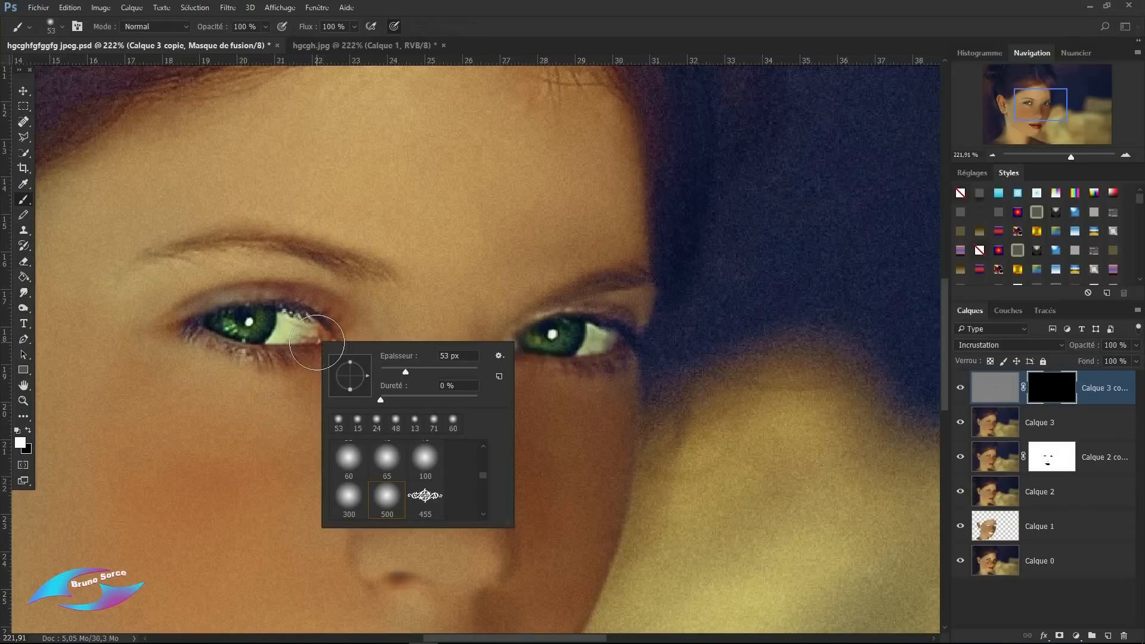
drag(404, 374, 391, 371)
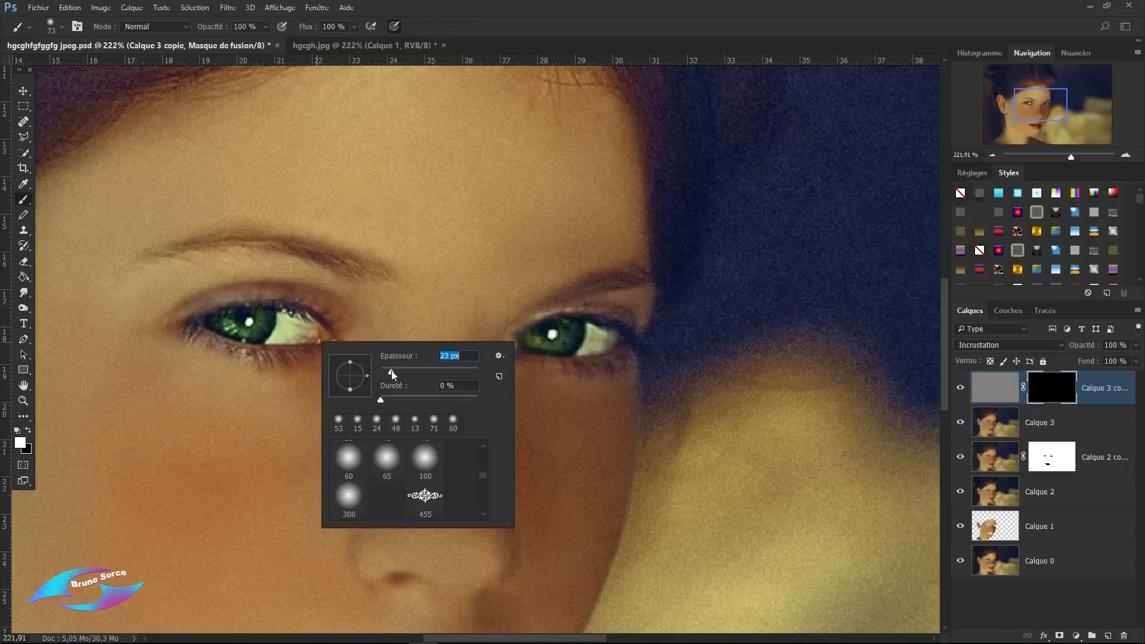
click(275, 317)
mouse_move(246, 319)
mouse_down()
mouse_move(269, 308)
mouse_move(221, 318)
mouse_move(279, 338)
mouse_move(251, 339)
mouse_move(297, 347)
mouse_move(279, 347)
mouse_move(330, 342)
mouse_up()
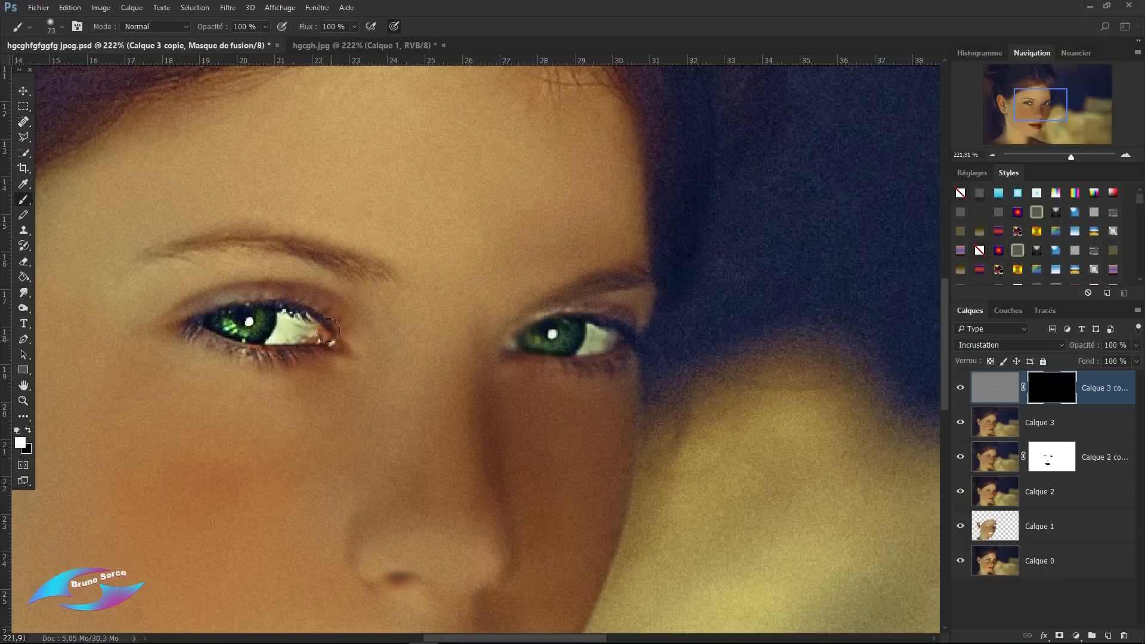
mouse_move(188, 322)
mouse_down()
mouse_move(328, 343)
mouse_move(320, 322)
mouse_move(292, 308)
mouse_move(182, 319)
mouse_move(250, 300)
mouse_move(309, 301)
mouse_move(336, 331)
mouse_up()
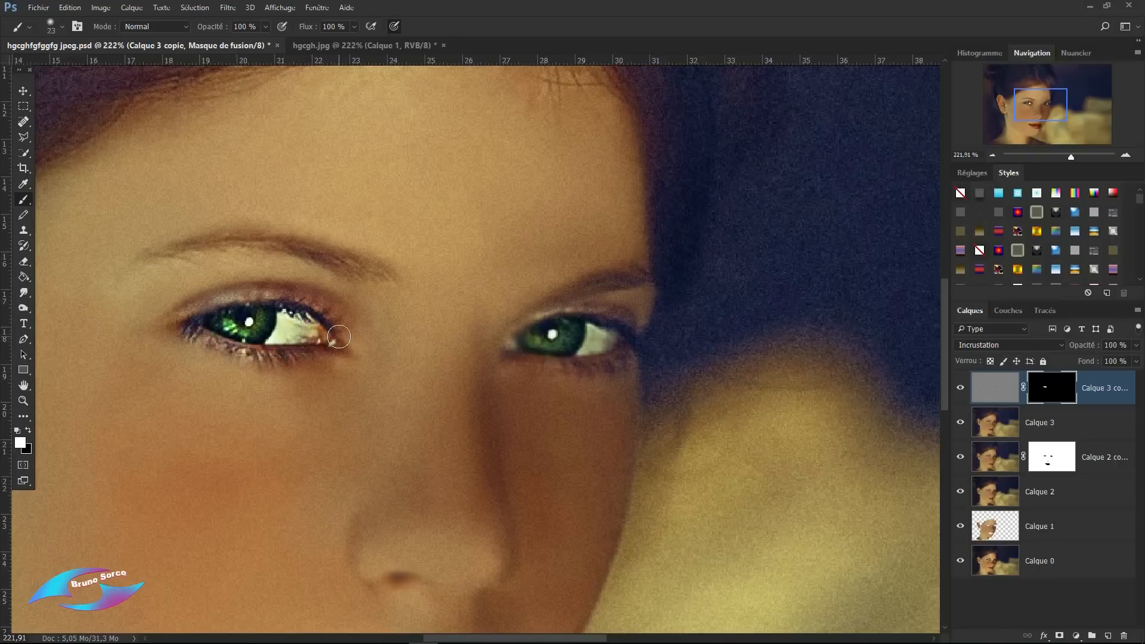
mouse_move(510, 343)
mouse_down()
mouse_move(582, 316)
mouse_move(631, 326)
mouse_up()
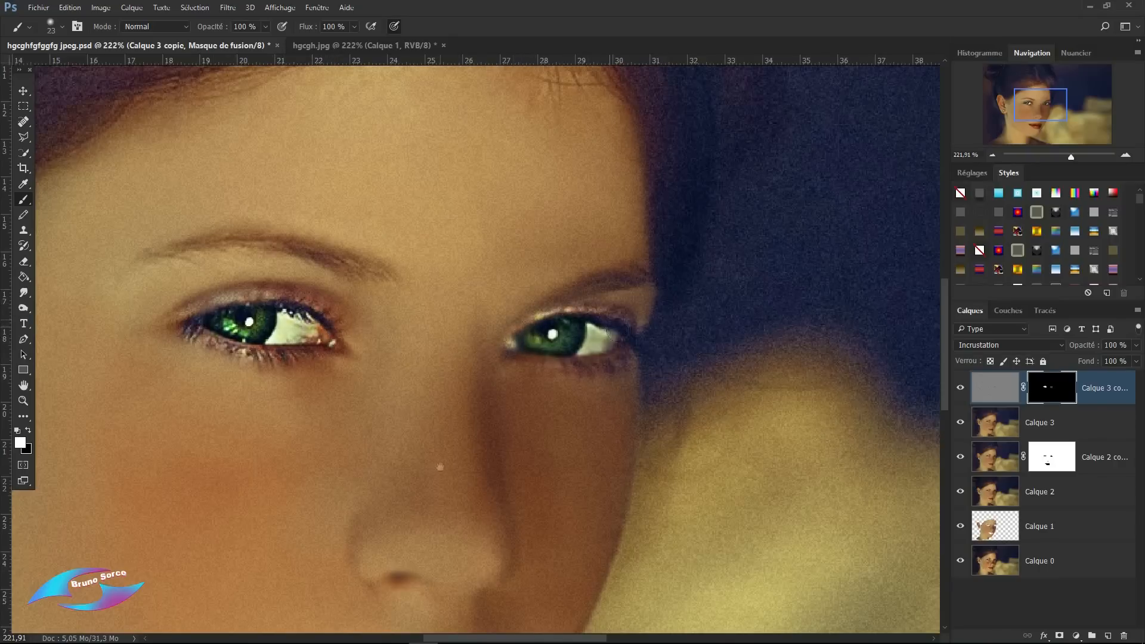
Step: Paint white on Calque 3 copie's mask over the lips to reveal the sharpening there
drag(429, 460, 483, 242)
mouse_move(450, 355)
mouse_down()
mouse_move(440, 356)
mouse_move(451, 353)
mouse_up()
mouse_move(455, 459)
mouse_down()
mouse_move(487, 478)
mouse_move(439, 464)
mouse_move(355, 472)
mouse_move(462, 490)
mouse_move(472, 482)
mouse_move(368, 477)
mouse_move(462, 502)
mouse_move(425, 510)
mouse_move(478, 496)
mouse_up()
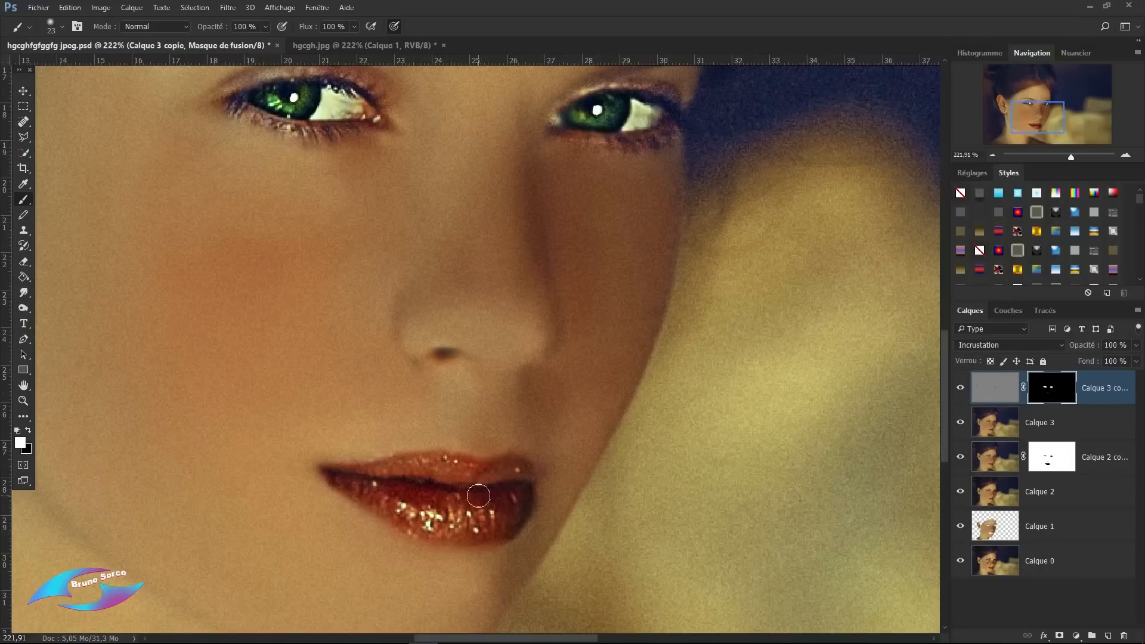
Step: Toggle Calque 3 copie's visibility to compare the eyes and lips with and without sharpening
drag(544, 300, 538, 348)
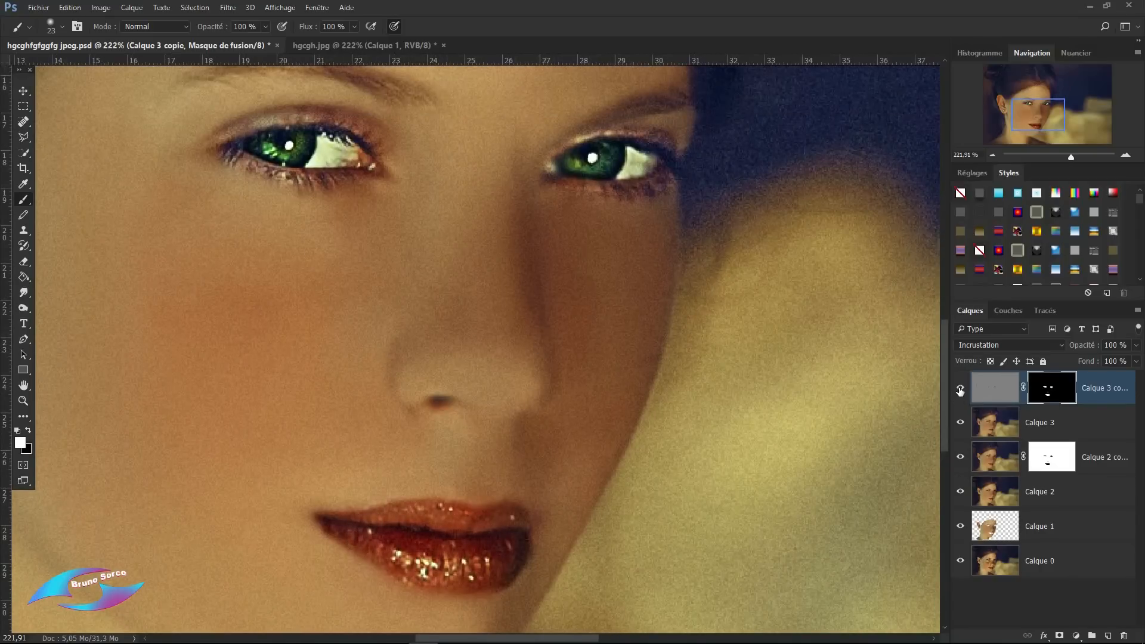
click(960, 391)
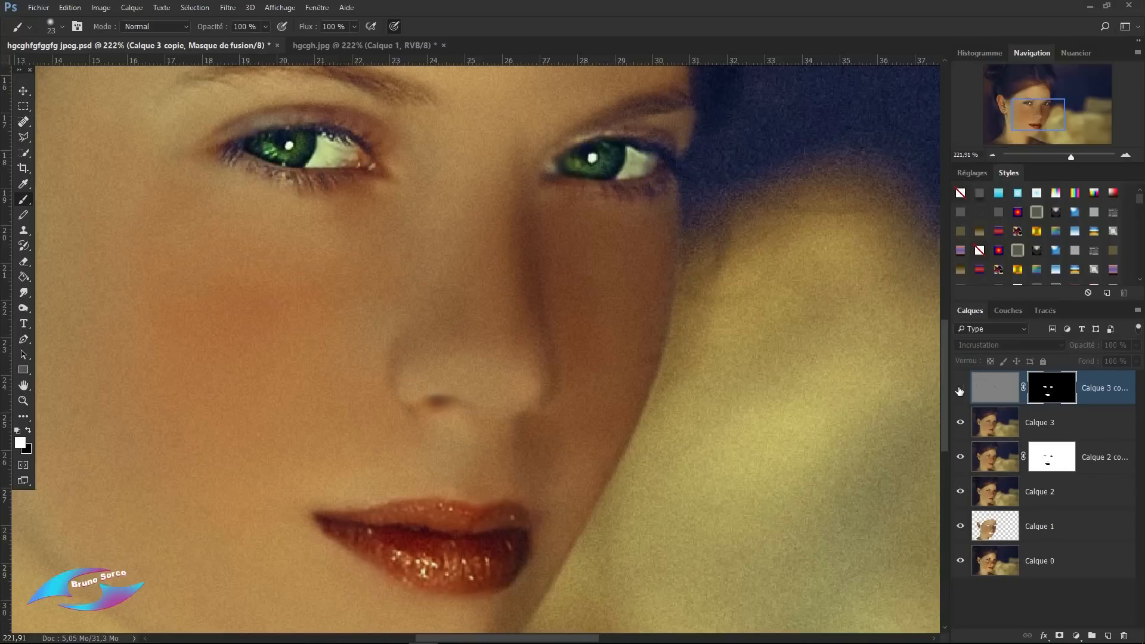
drag(565, 270, 577, 383)
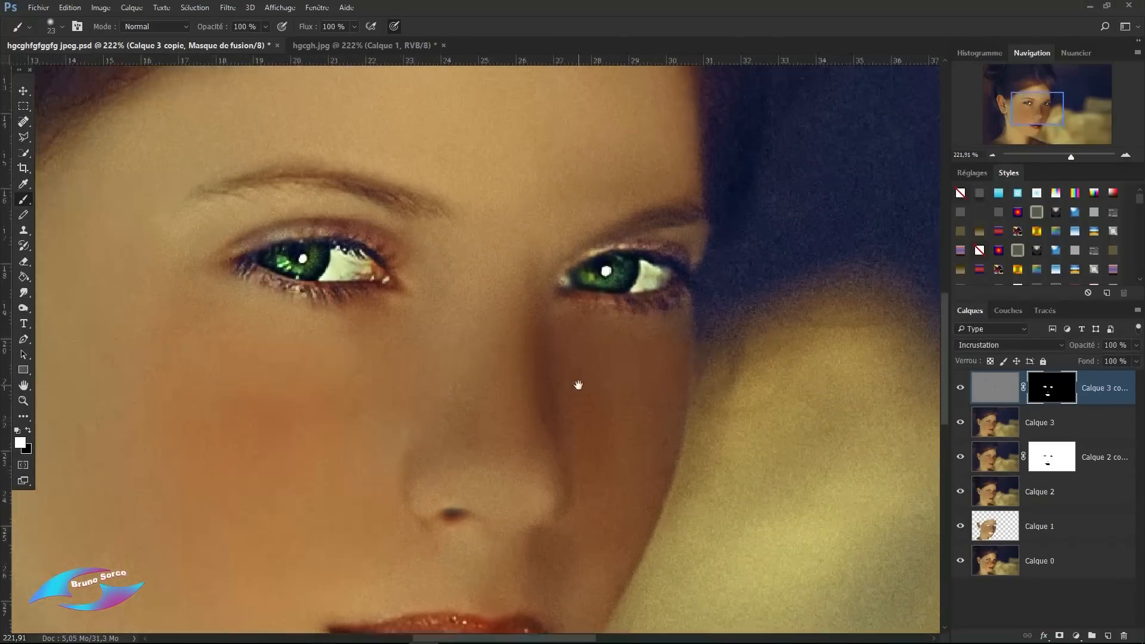
click(960, 390)
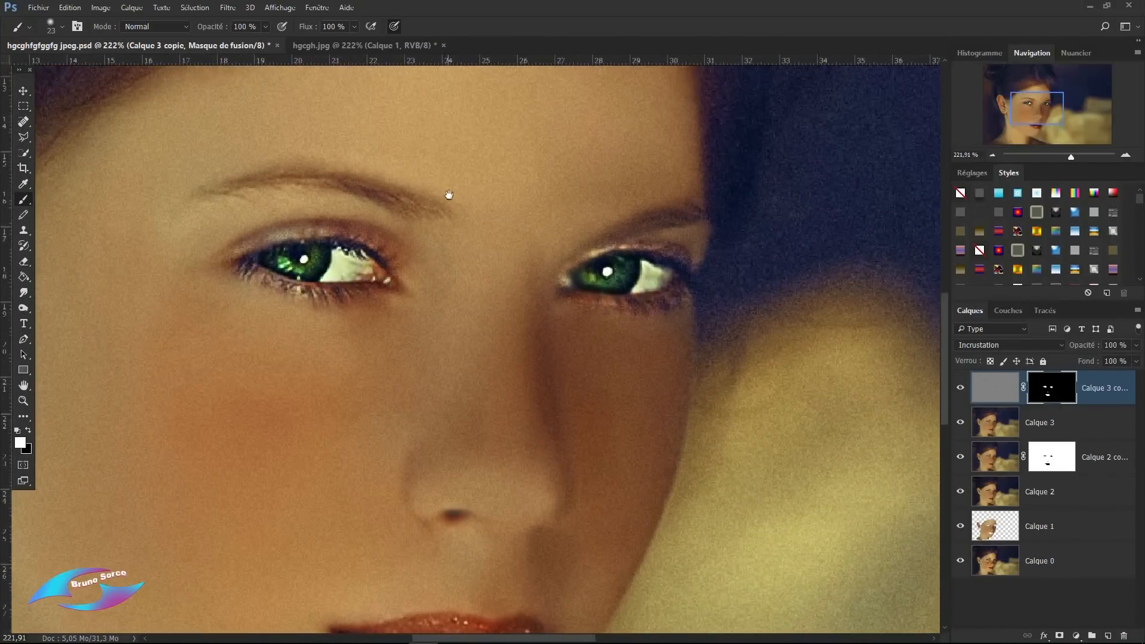
Step: Enlarge the brush to 166 px, paint white on Calque 3 copie's mask over the hair, and toggle the layer to compare
drag(448, 192, 629, 466)
click(23, 400)
right_click(436, 395)
click(469, 406)
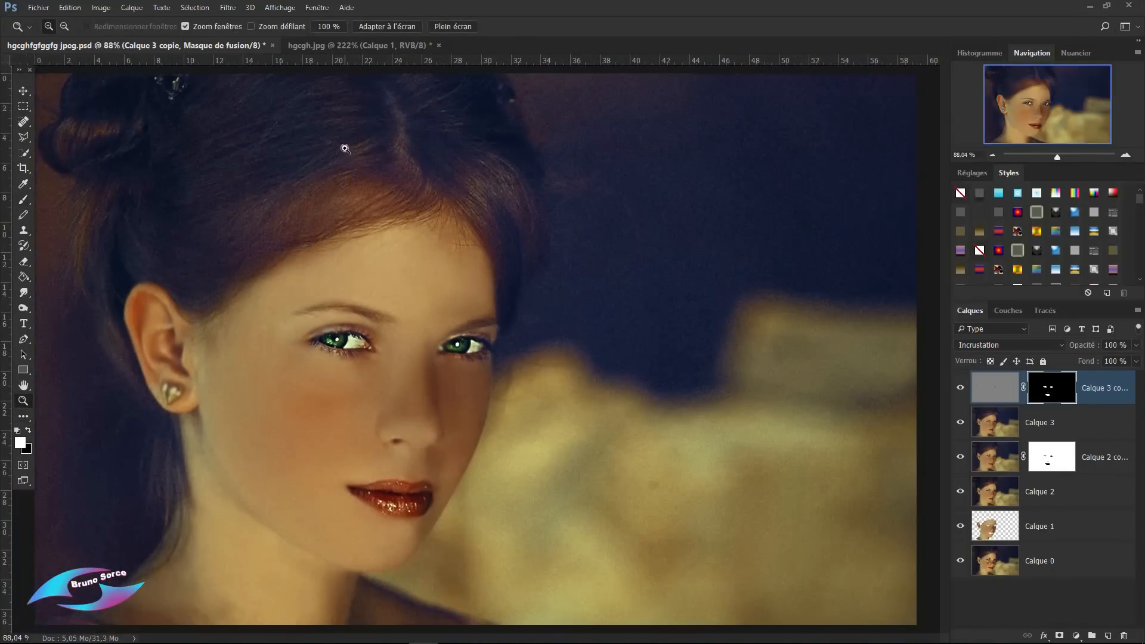
key(b)
mouse_move(314, 101)
mouse_down()
mouse_move(249, 108)
mouse_move(313, 109)
mouse_move(359, 139)
mouse_move(313, 165)
mouse_move(344, 159)
mouse_up()
mouse_move(128, 167)
mouse_down()
mouse_move(95, 237)
mouse_move(106, 249)
mouse_move(98, 308)
mouse_move(111, 334)
mouse_move(145, 308)
mouse_move(152, 359)
mouse_move(160, 333)
mouse_move(158, 382)
mouse_up()
drag(293, 214, 379, 194)
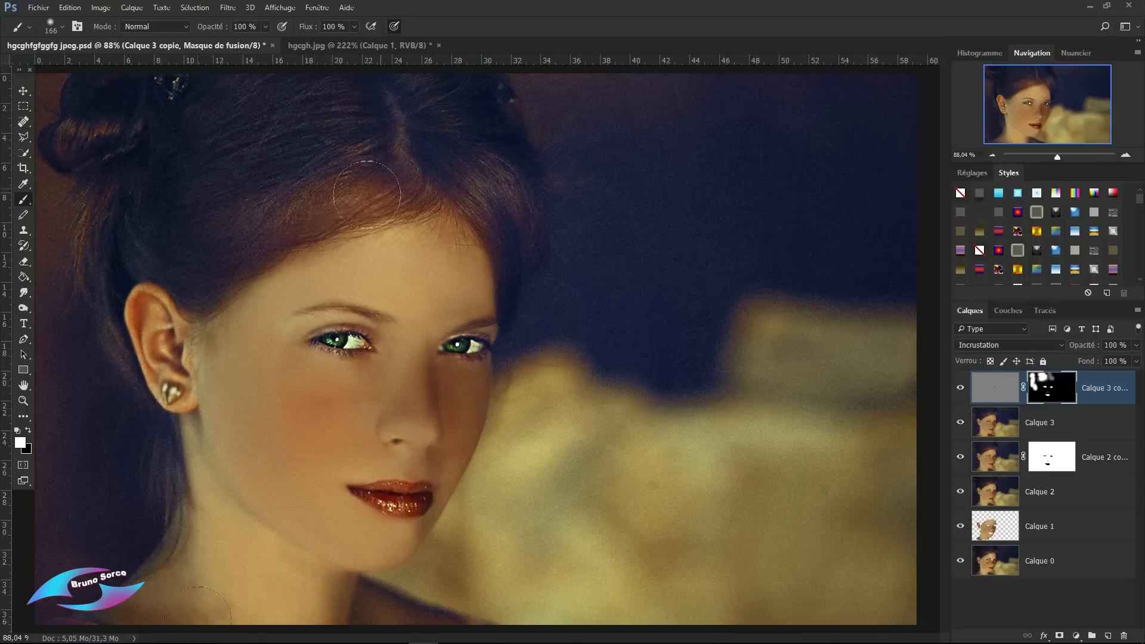
click(960, 389)
click(960, 389)
Step: Add a new layer on top holding the merged visible image, and place a Courbes adjustment layer above it
click(1107, 636)
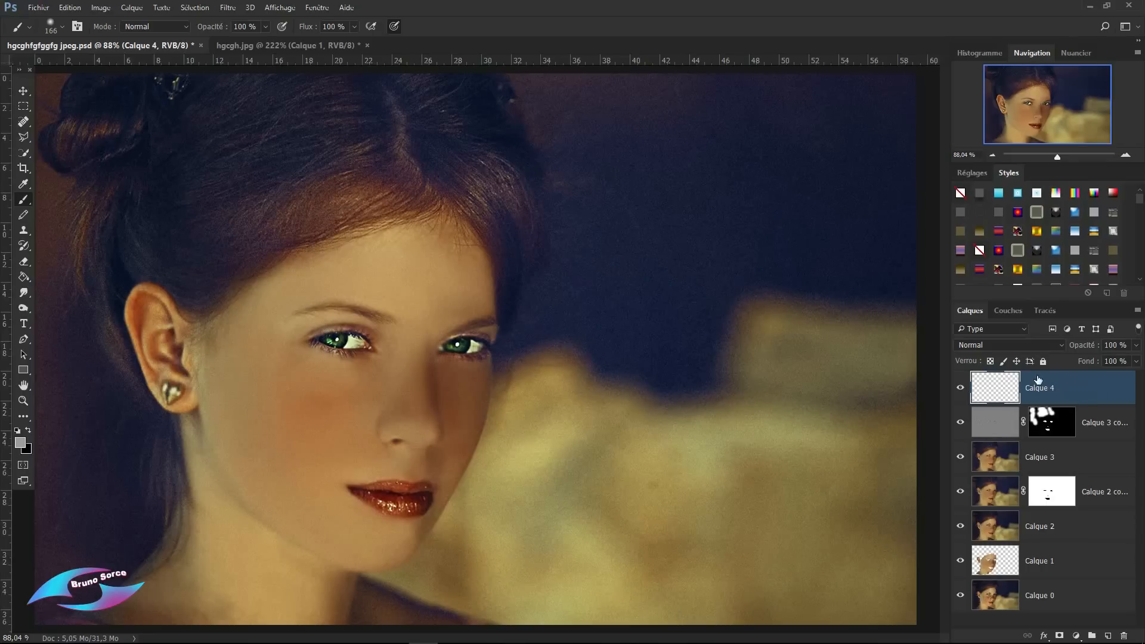
key(ctrl+alt+shift+e)
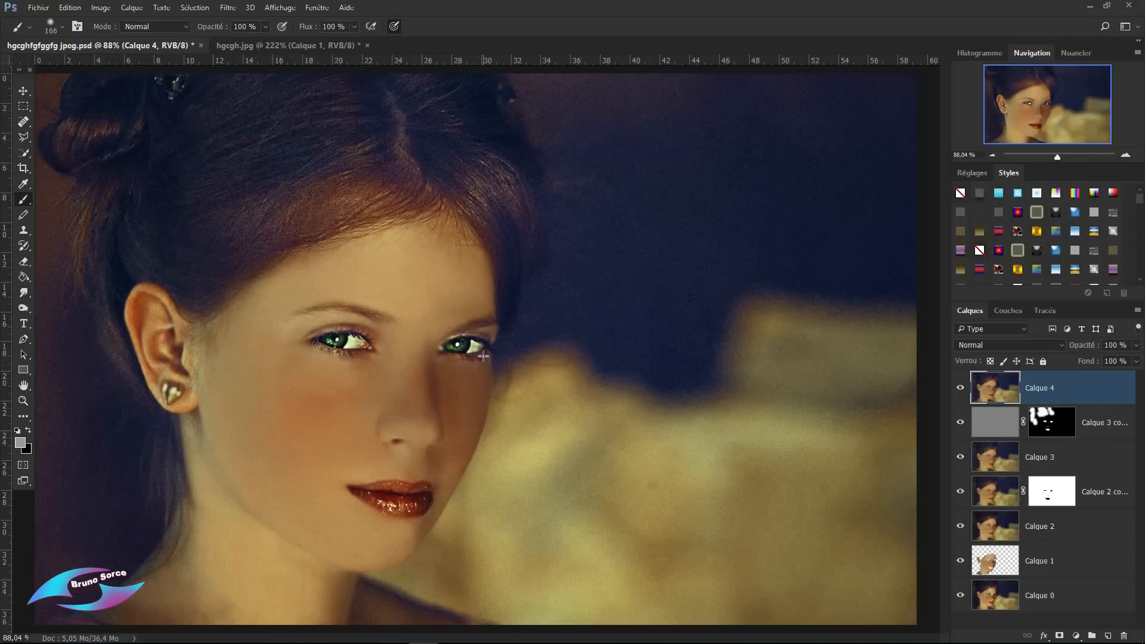
click(1076, 637)
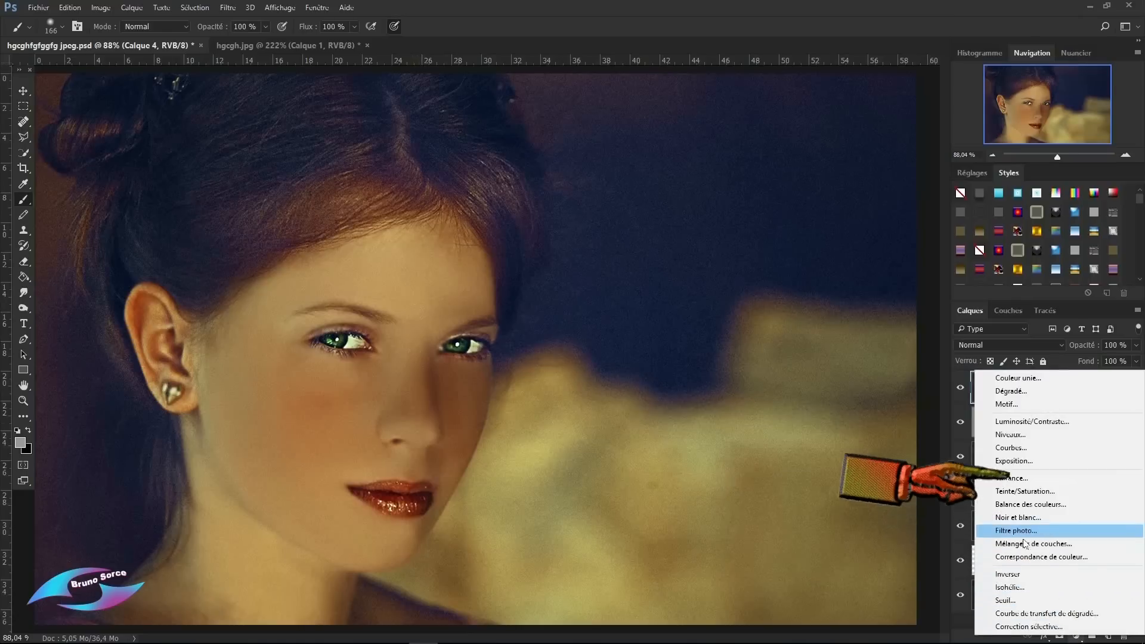
click(1006, 449)
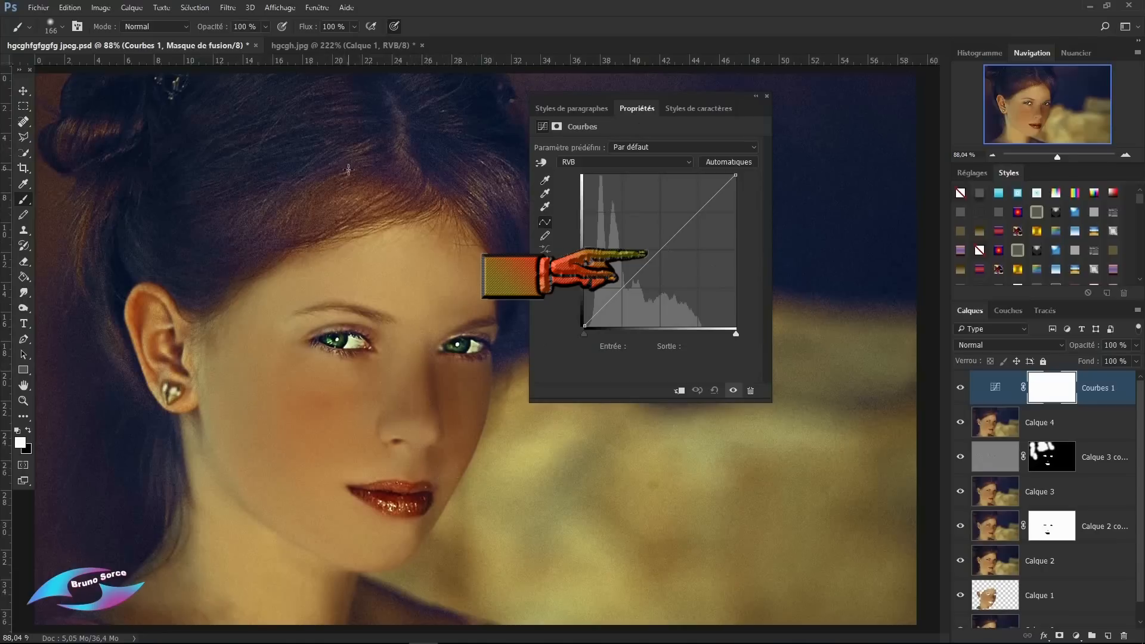
Step: Brighten the RGB midtones in Courbes 1 with a curve point at input 117, output 142, and clip the adjustment to Calque 4
click(659, 249)
mouse_move(660, 250)
mouse_down()
mouse_move(641, 228)
mouse_move(639, 244)
mouse_move(683, 262)
mouse_move(654, 242)
mouse_up()
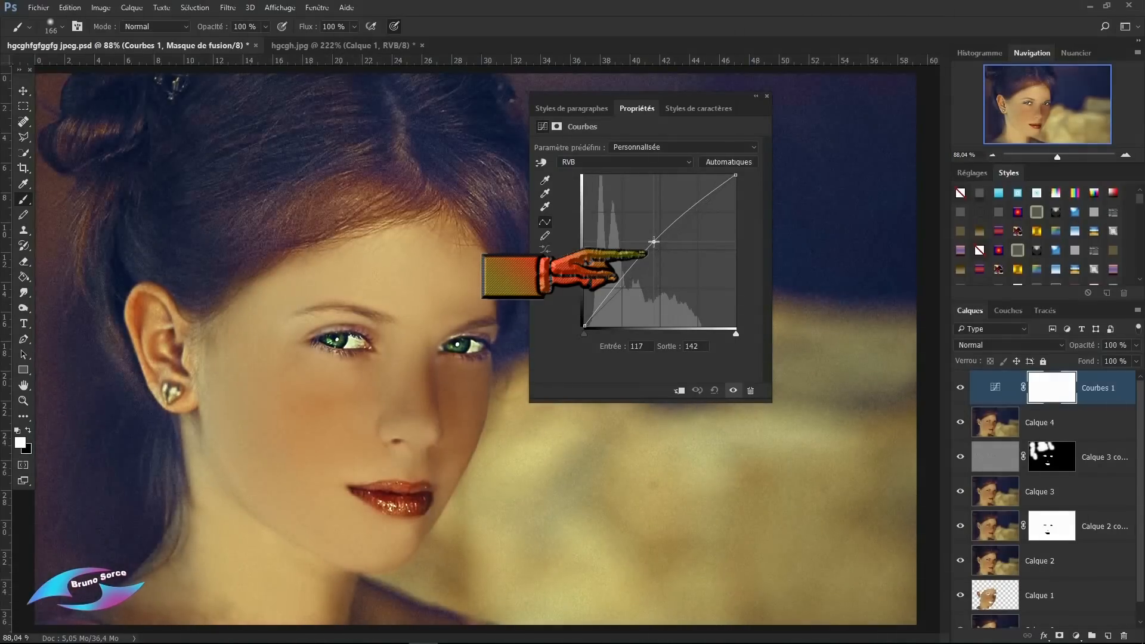
click(681, 391)
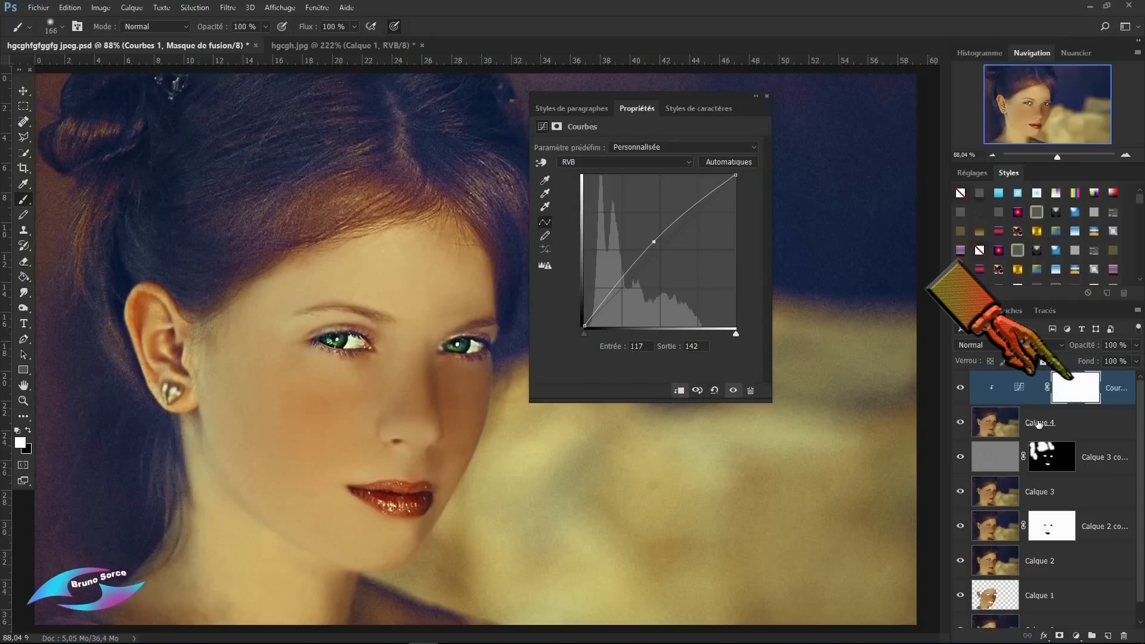
click(766, 96)
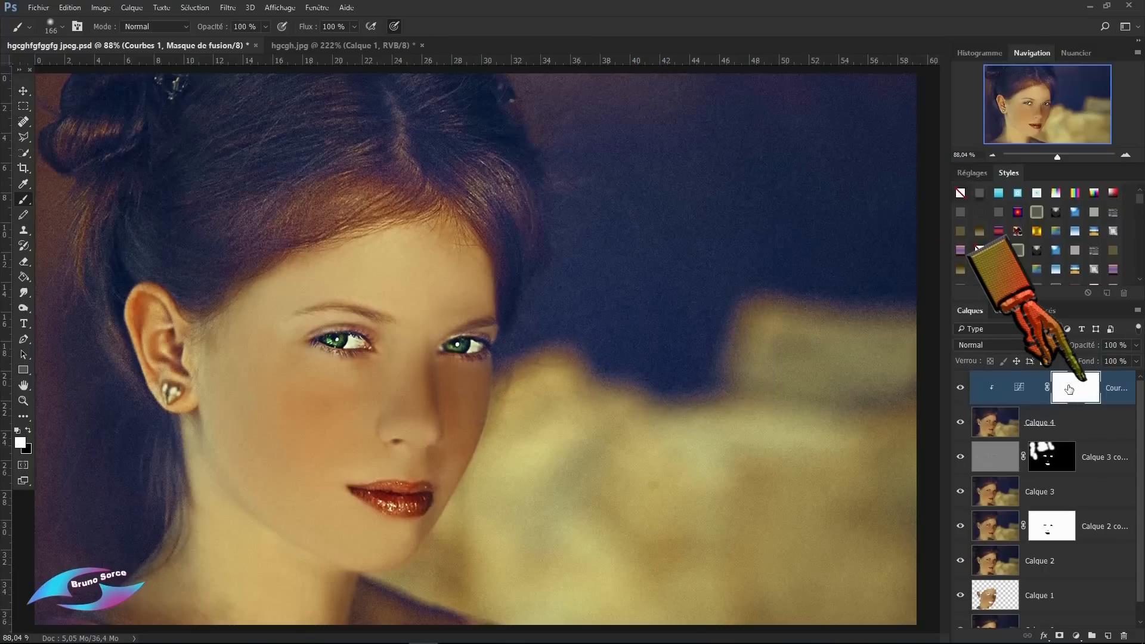
Step: Paint black on Courbes 1's mask over the face with the 166 px brush, and toggle the layer's visibility to compare
click(1069, 388)
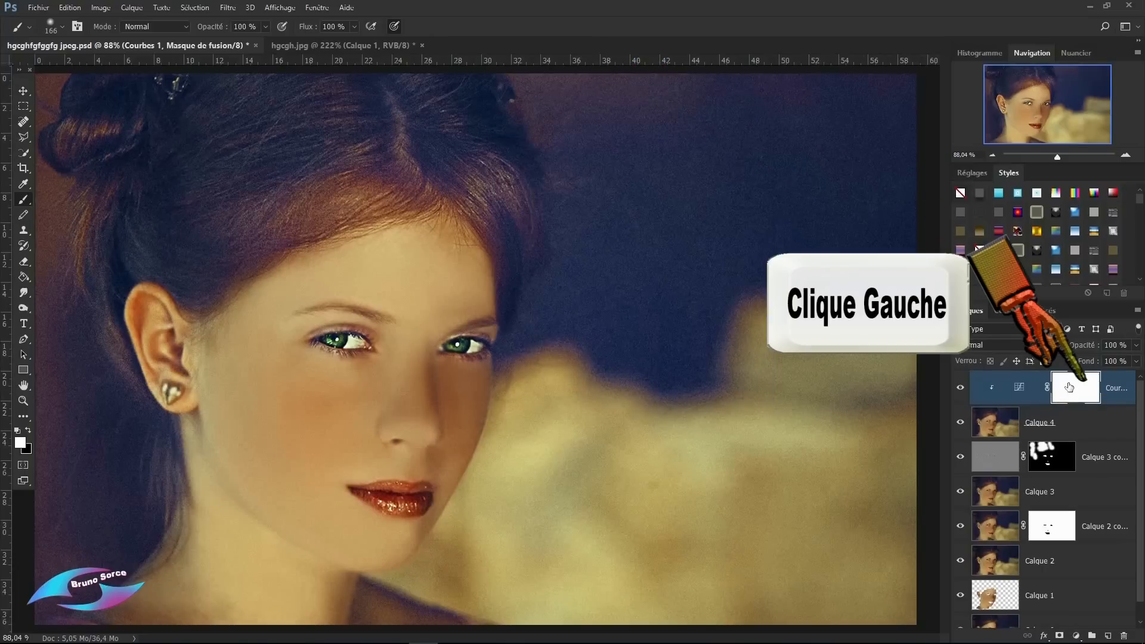
click(30, 430)
right_click(22, 201)
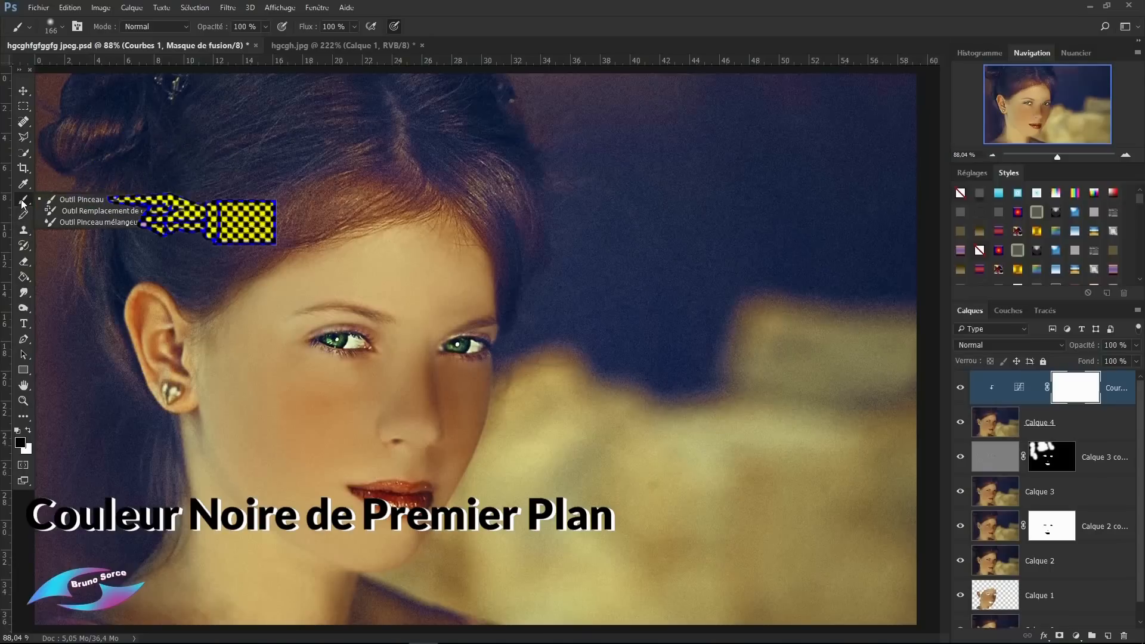
click(81, 203)
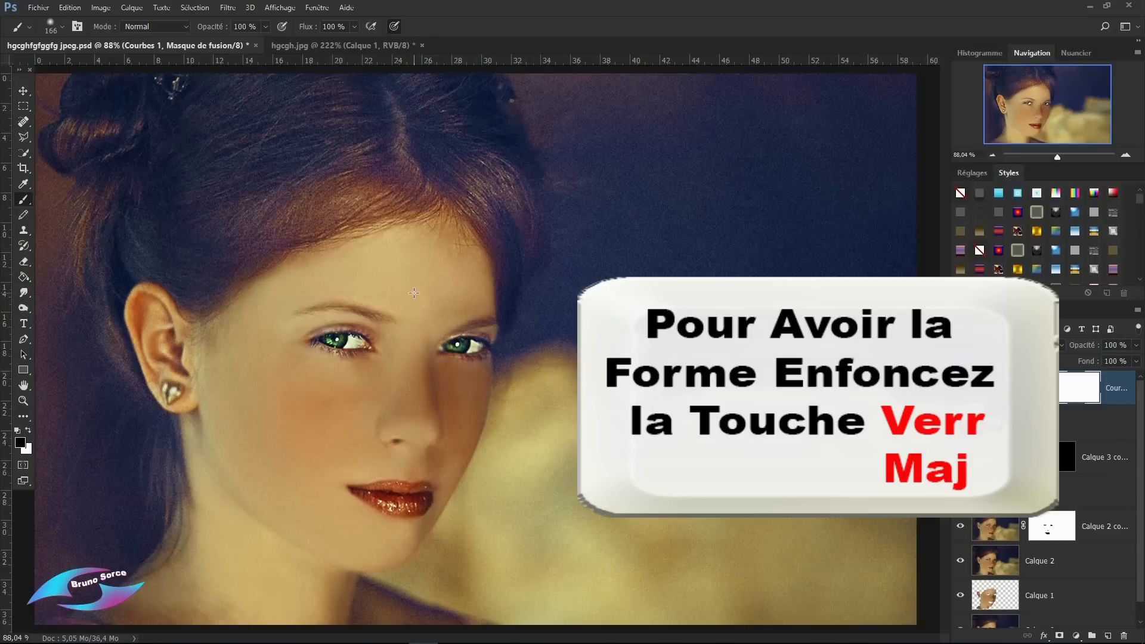
key(Caps_Lock)
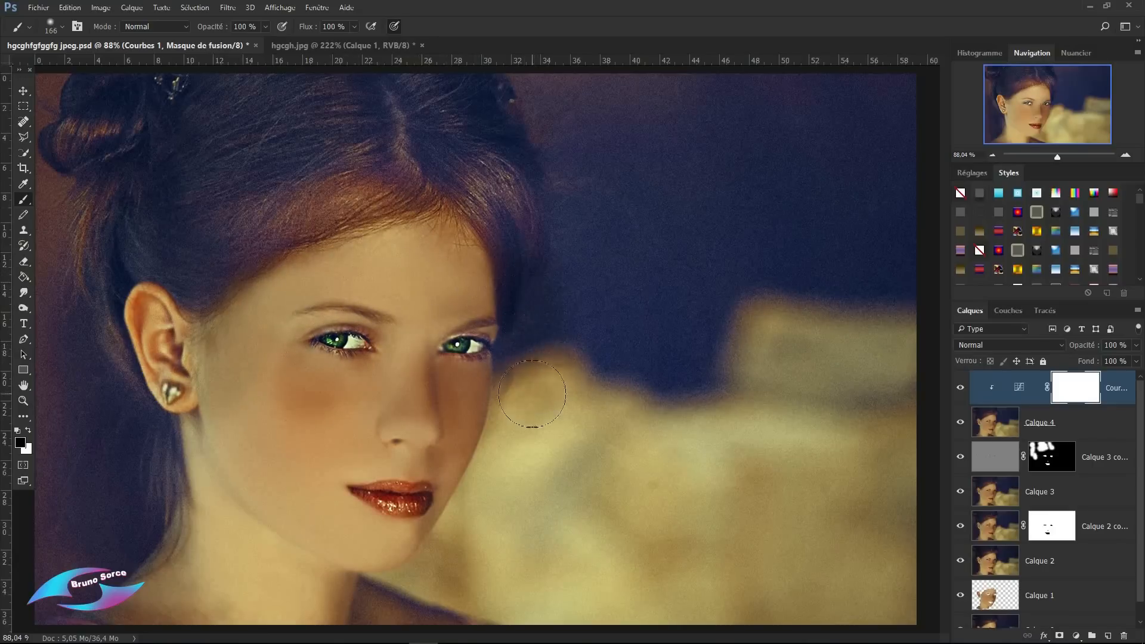
mouse_move(527, 398)
mouse_down()
mouse_move(516, 459)
mouse_move(447, 569)
mouse_move(552, 433)
mouse_move(545, 289)
mouse_move(478, 316)
mouse_up()
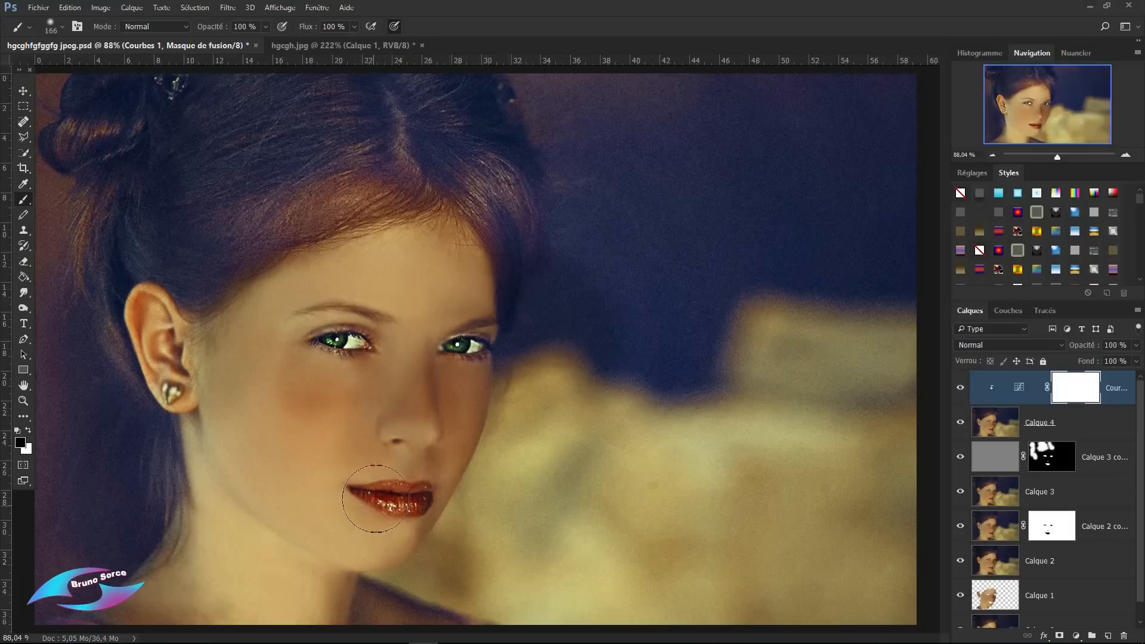
click(961, 391)
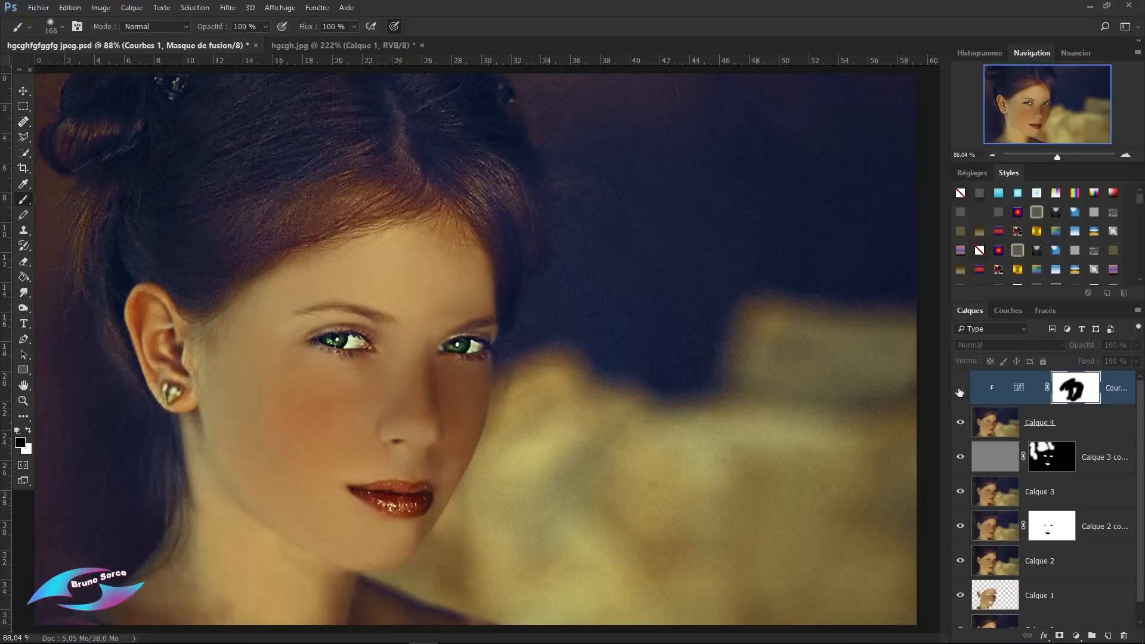
click(960, 389)
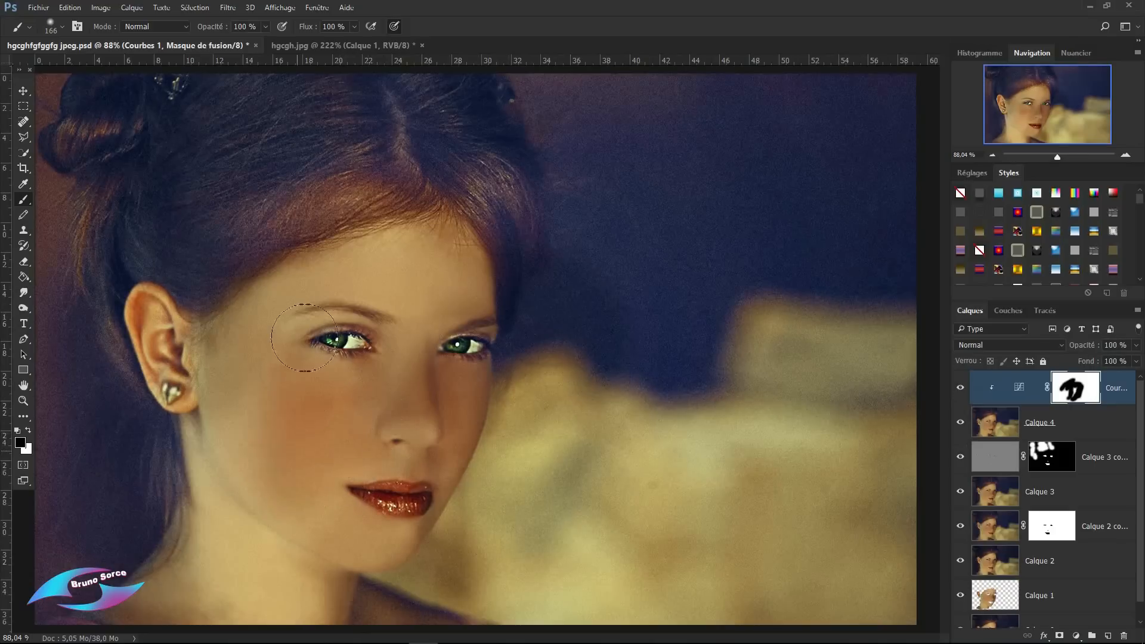
Step: Enlarge the brush to 246 px and paint black on Courbes 1's mask over the hair, neck and background, sparing the shaded cheek
right_click(248, 116)
drag(387, 143, 395, 143)
key(Return)
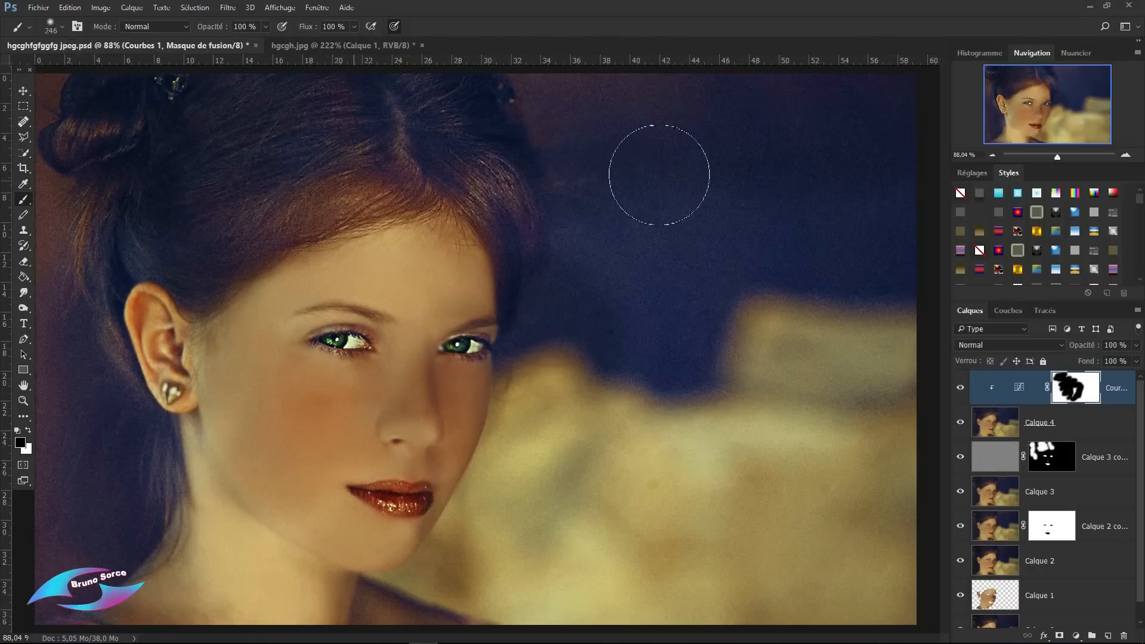
mouse_move(544, 348)
mouse_down()
mouse_move(614, 204)
mouse_move(731, 316)
mouse_move(852, 148)
mouse_move(907, 506)
mouse_up()
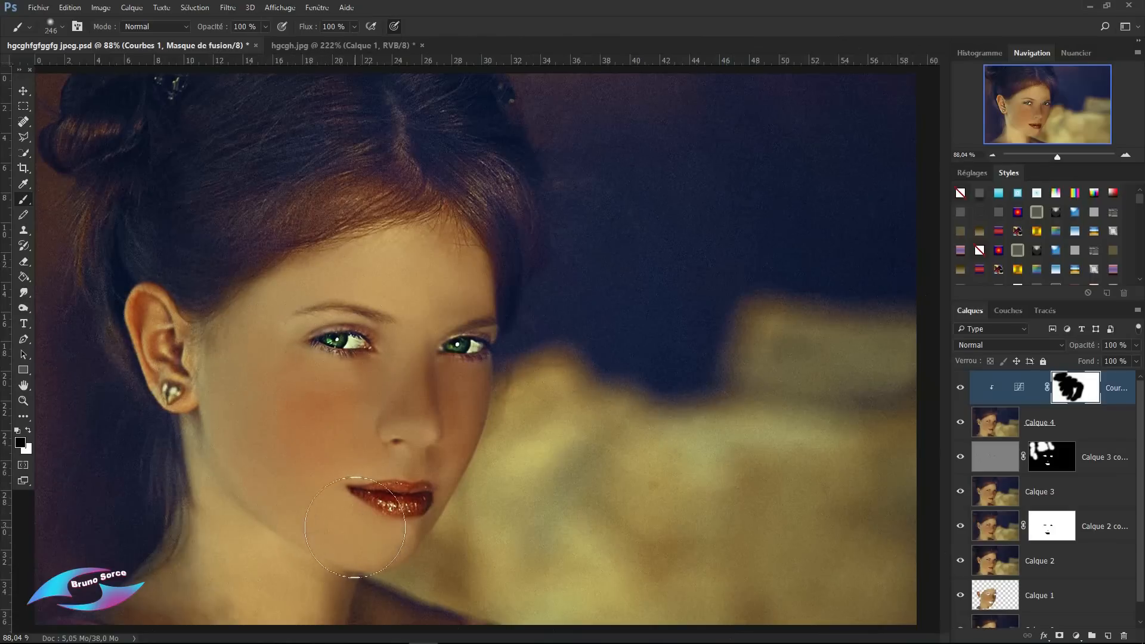
key(ctrl+i)
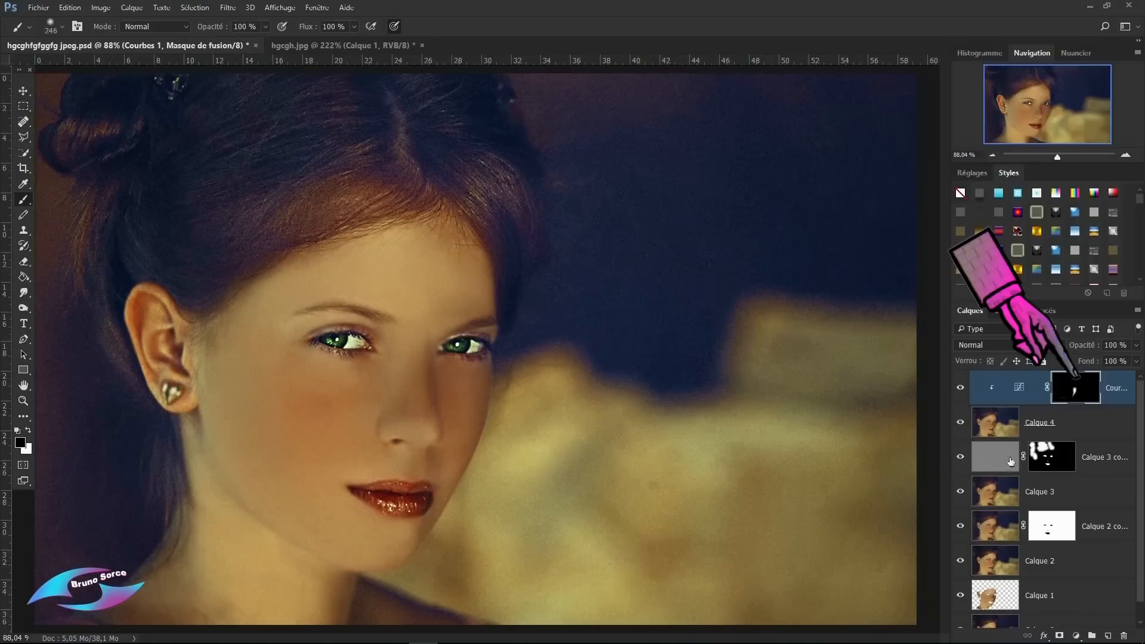
Step: Display Courbes 1's mask alone, paint its faint grey remnants black, return to the image, and toggle the layer to compare
alt+click(1076, 386)
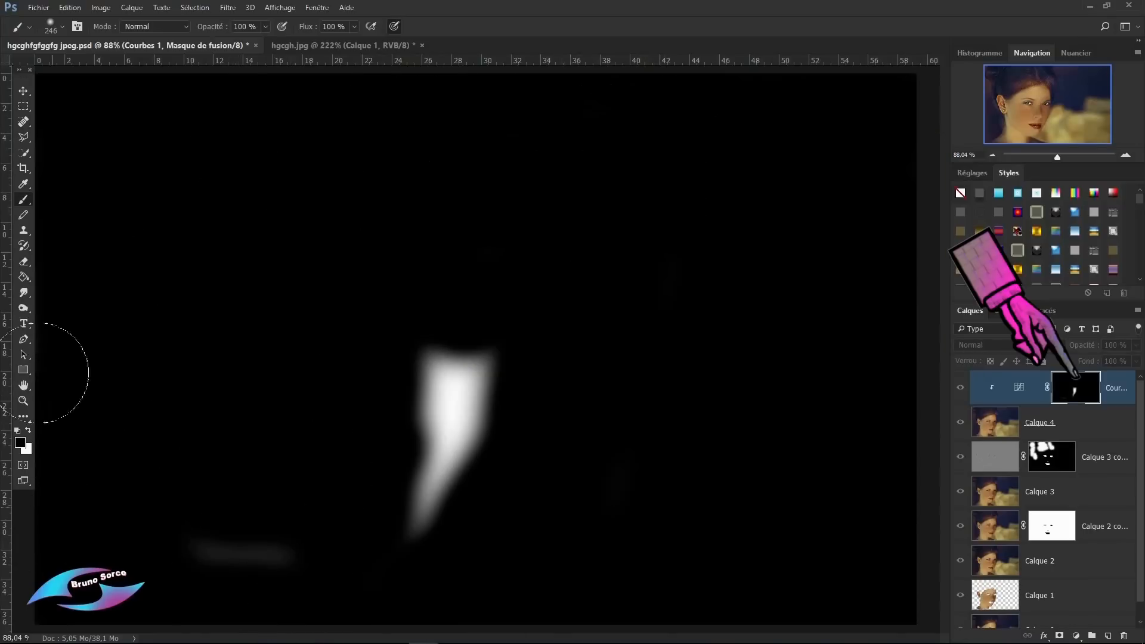
drag(132, 526, 256, 549)
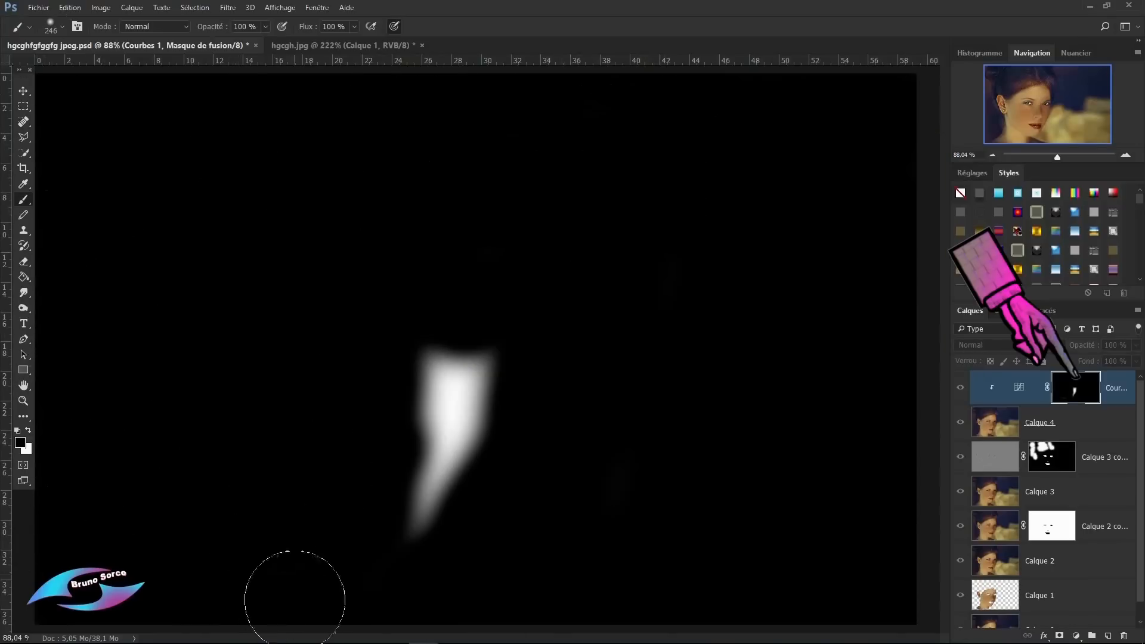
mouse_move(708, 412)
mouse_down()
mouse_move(714, 450)
mouse_move(619, 458)
mouse_move(578, 450)
mouse_up()
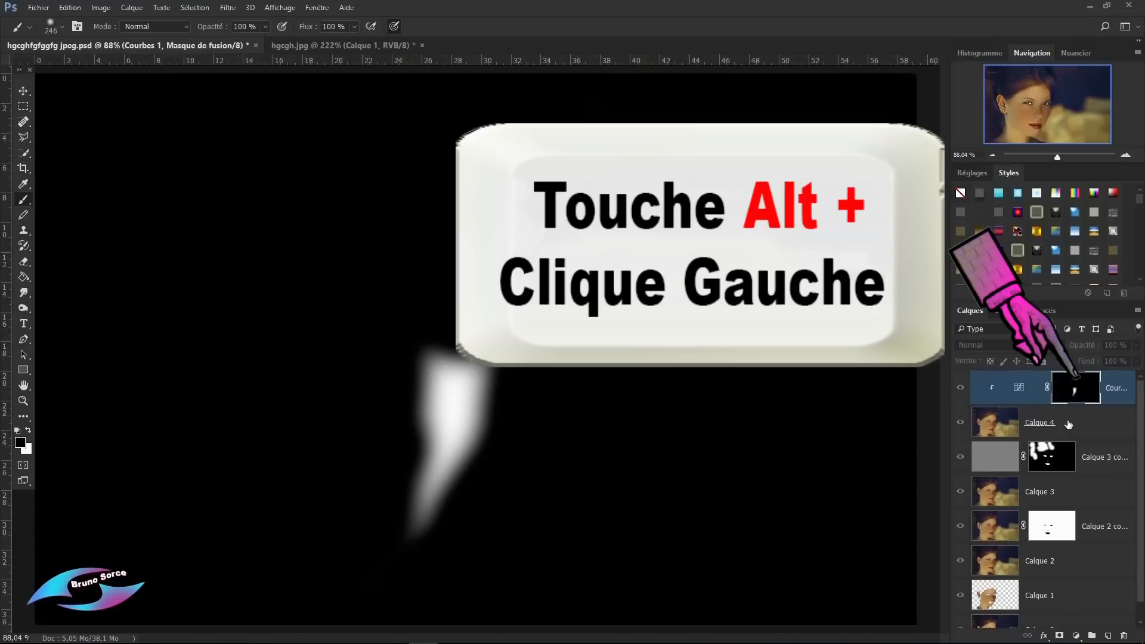
alt+click(1070, 392)
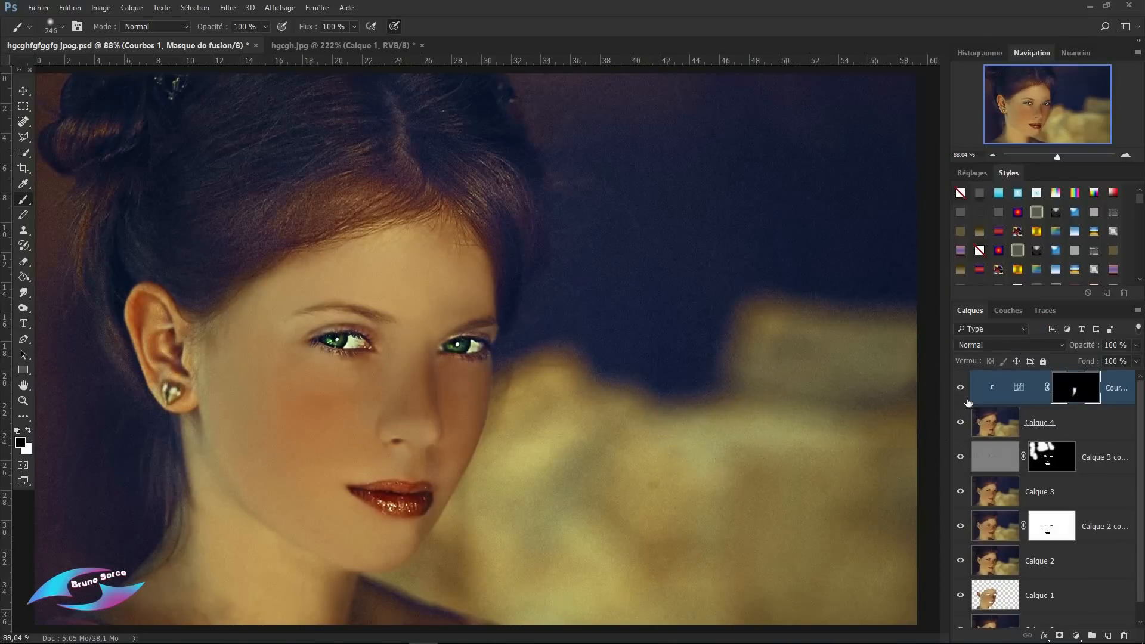
click(958, 388)
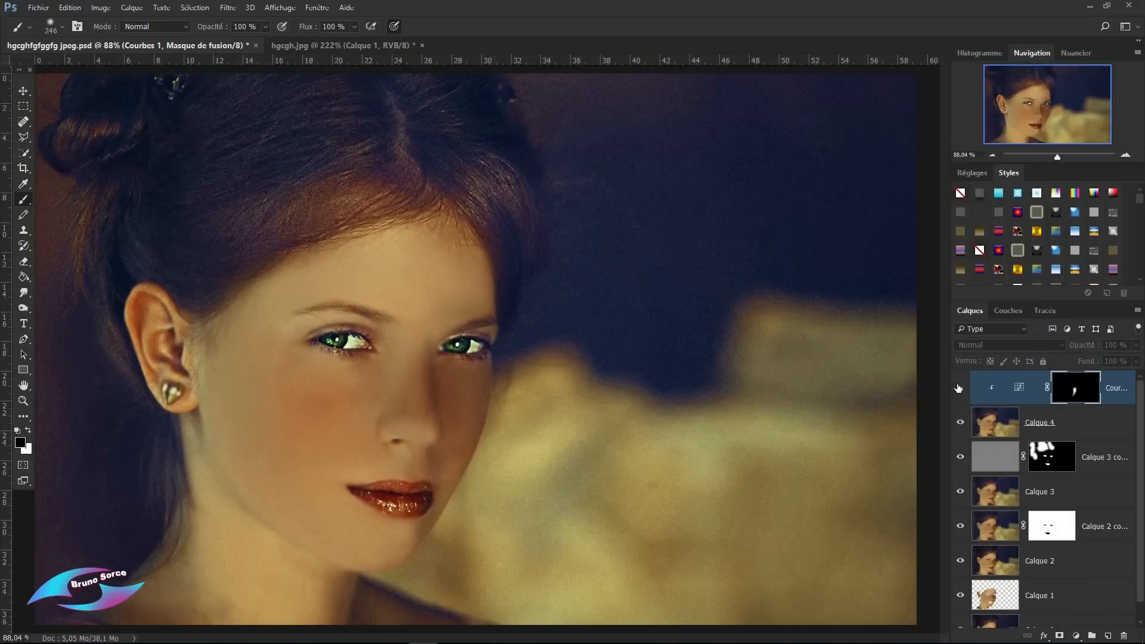
click(958, 388)
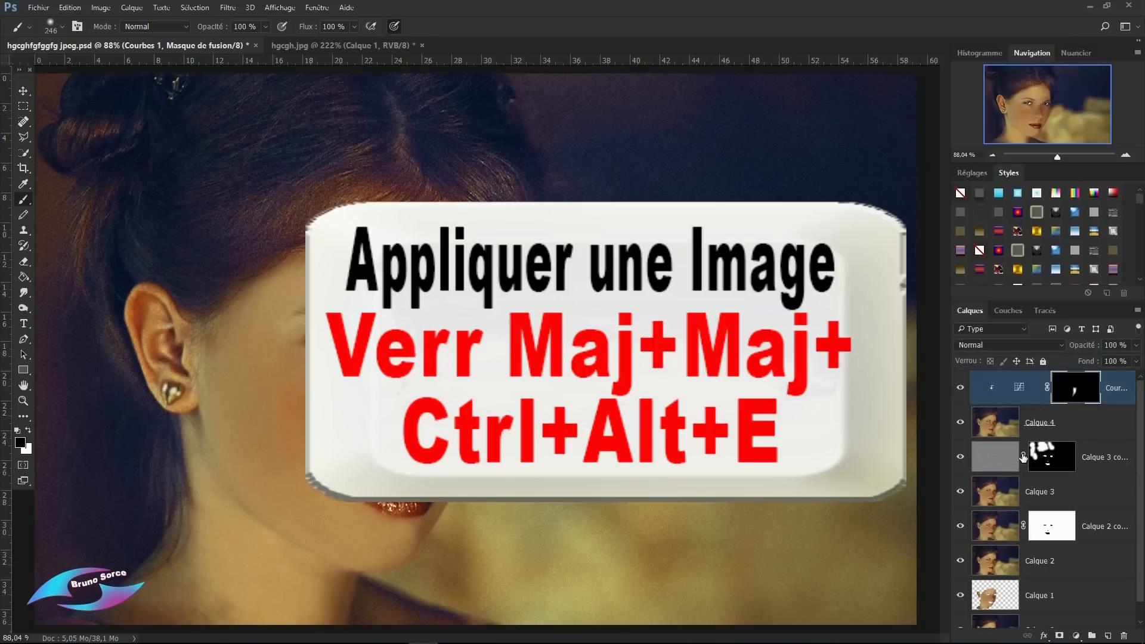
Step: Add a new layer on top holding the merged image of all visible layers
key(ctrl+shift+alt+e)
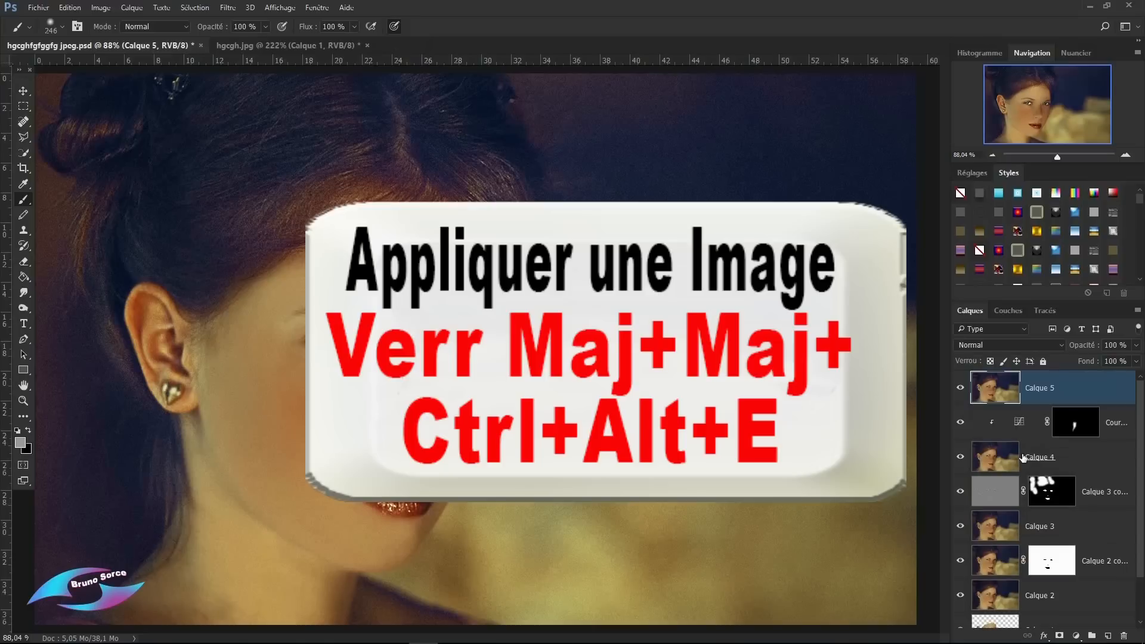
click(101, 8)
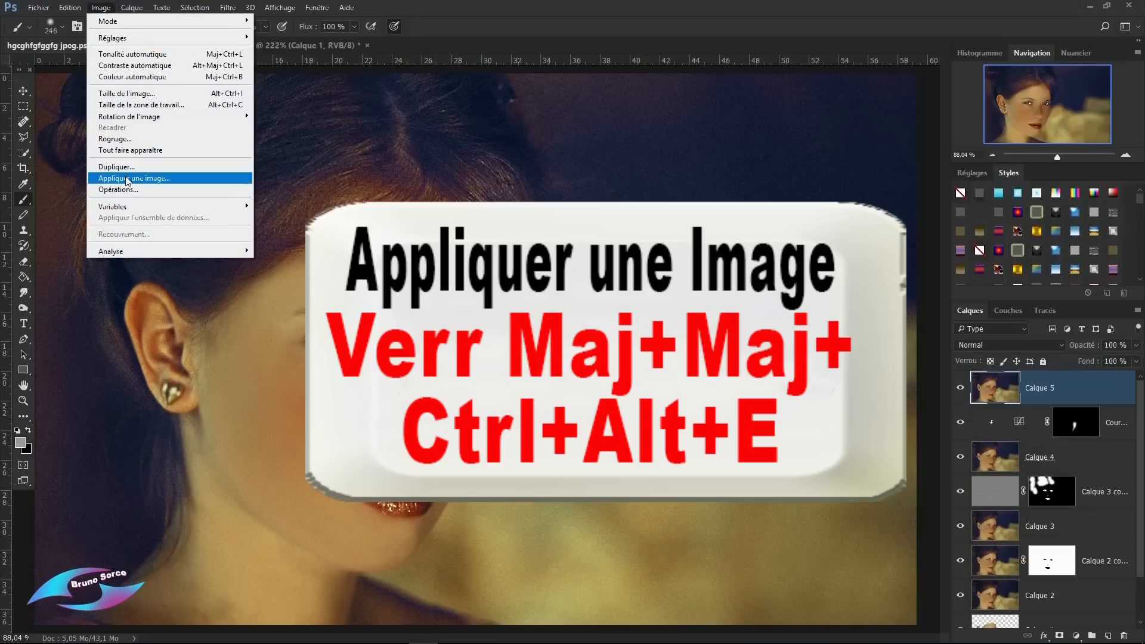
click(746, 28)
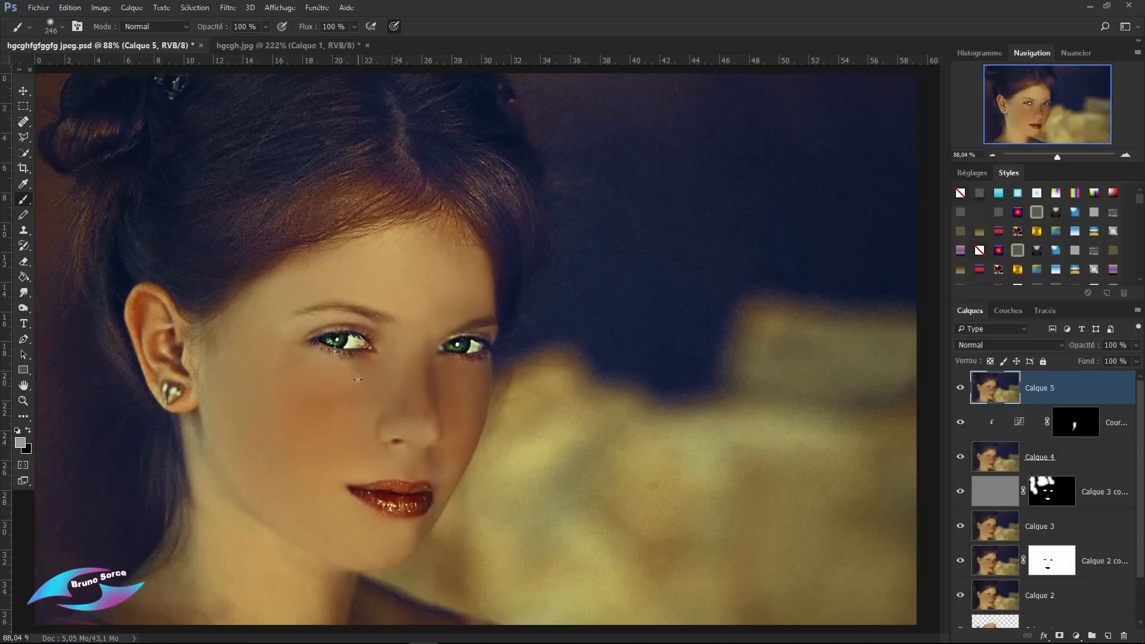
Step: Add a solid colour fill layer in bright green above Calque 5
click(1076, 636)
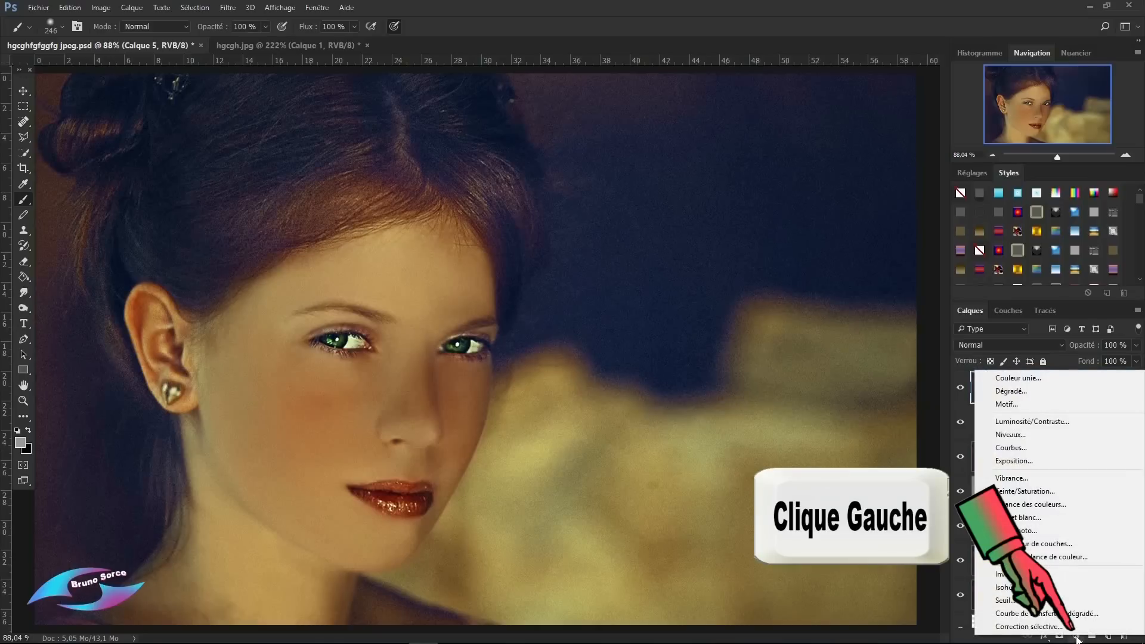
click(1010, 377)
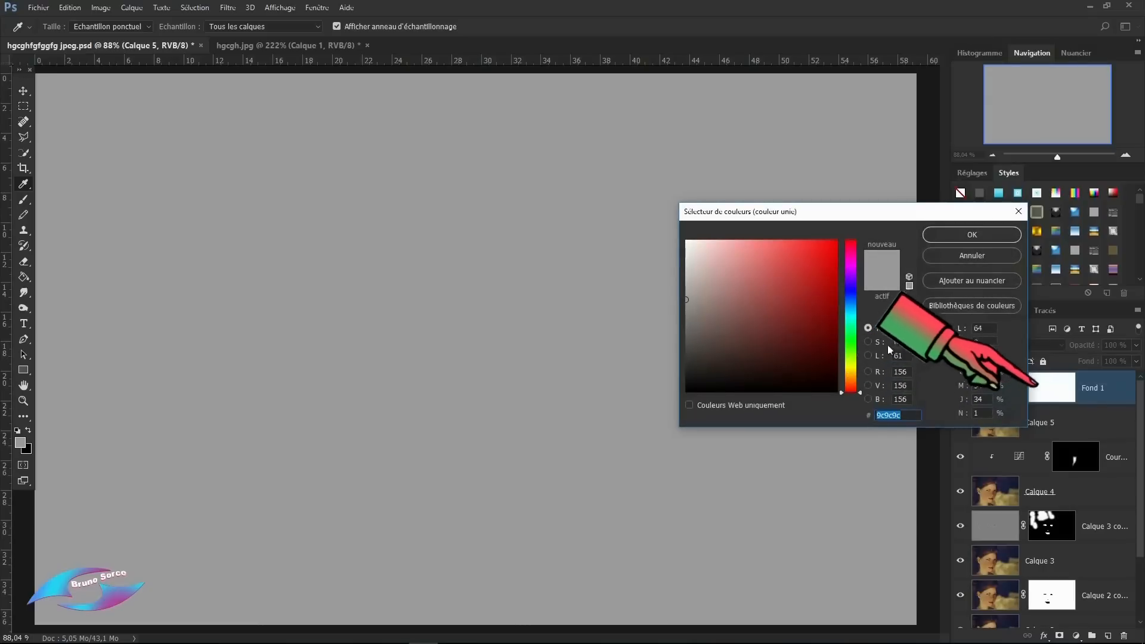
click(855, 335)
click(830, 247)
click(969, 235)
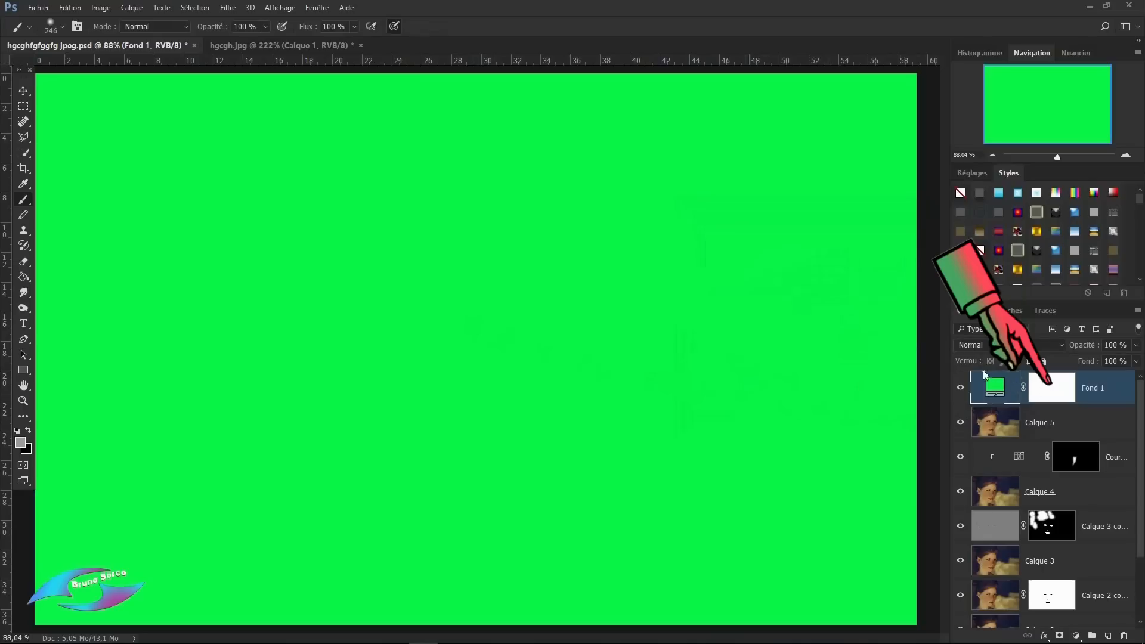
Step: Fill Fond 1's layer mask with black to hide the green
click(1049, 388)
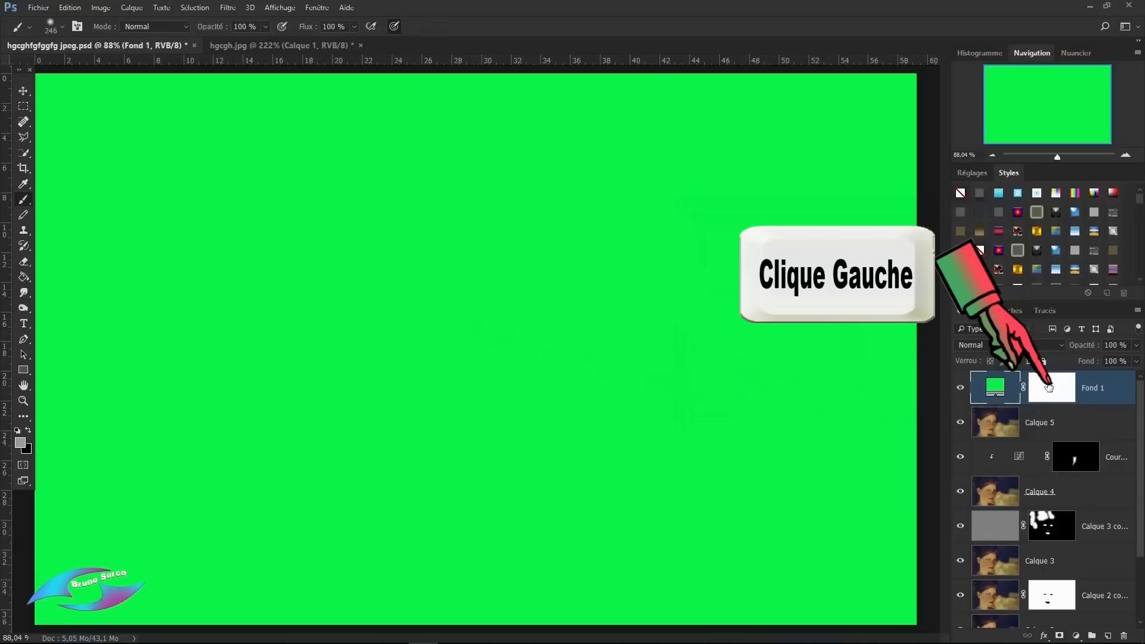
click(1049, 388)
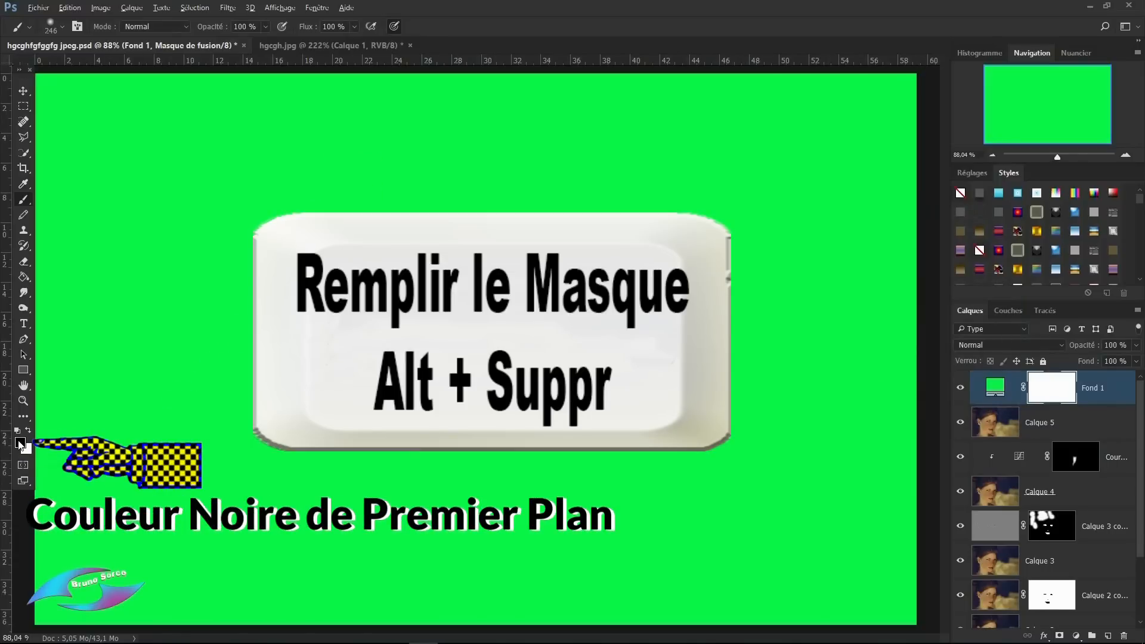
key(alt+Delete)
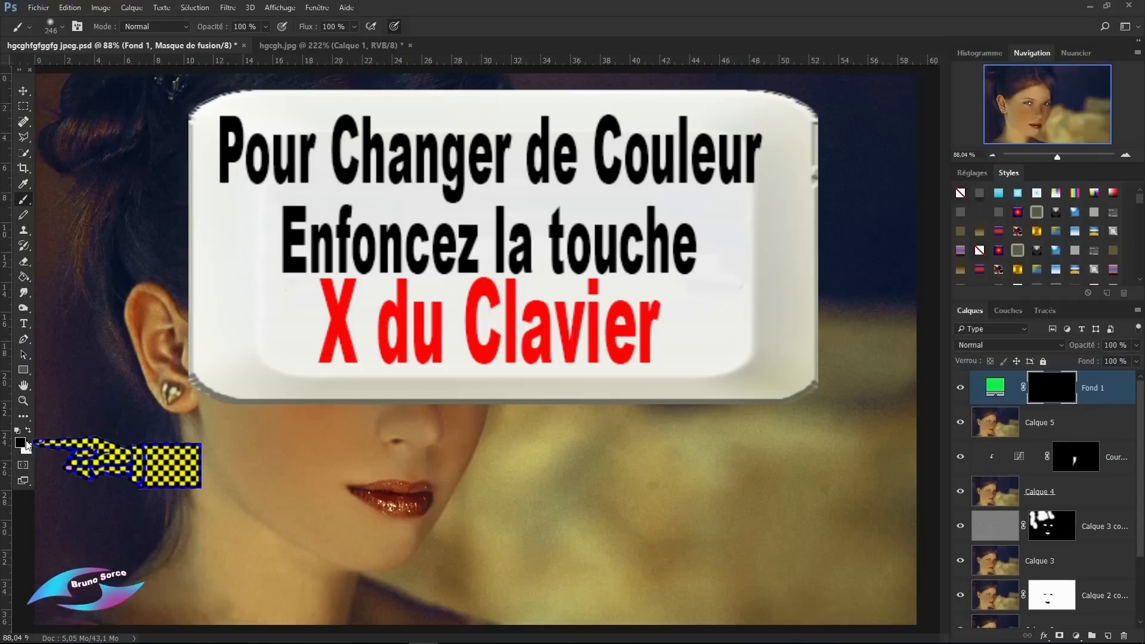
Step: Paint white on Fond 1's mask over the iris nearer the background, using a 26 px brush with 0 % hardness
key(x)
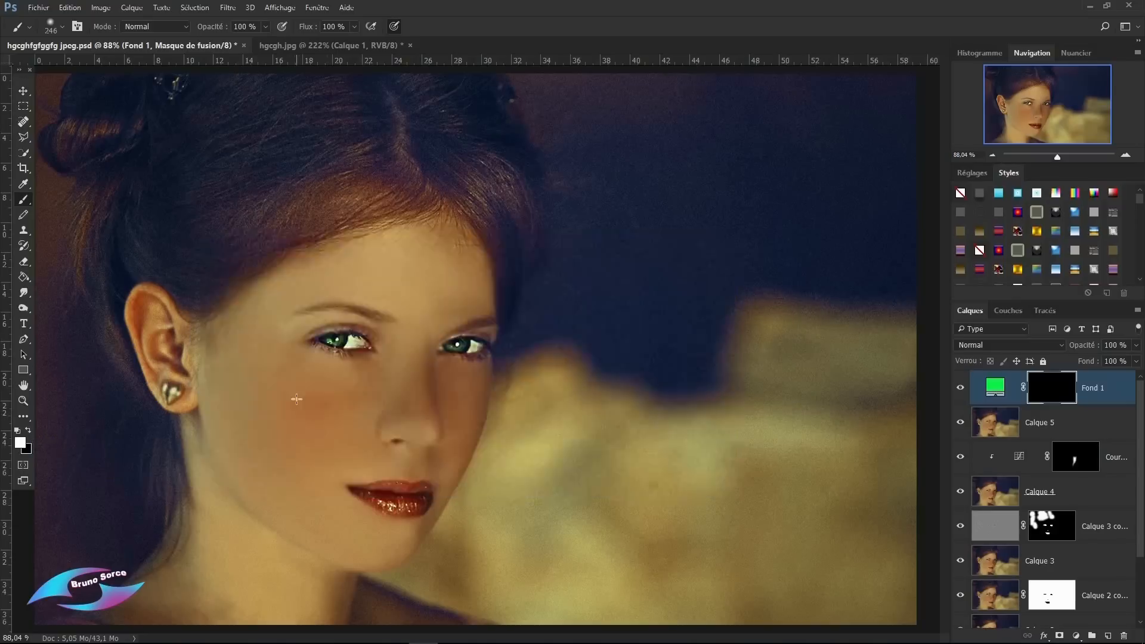
key(Caps_Lock)
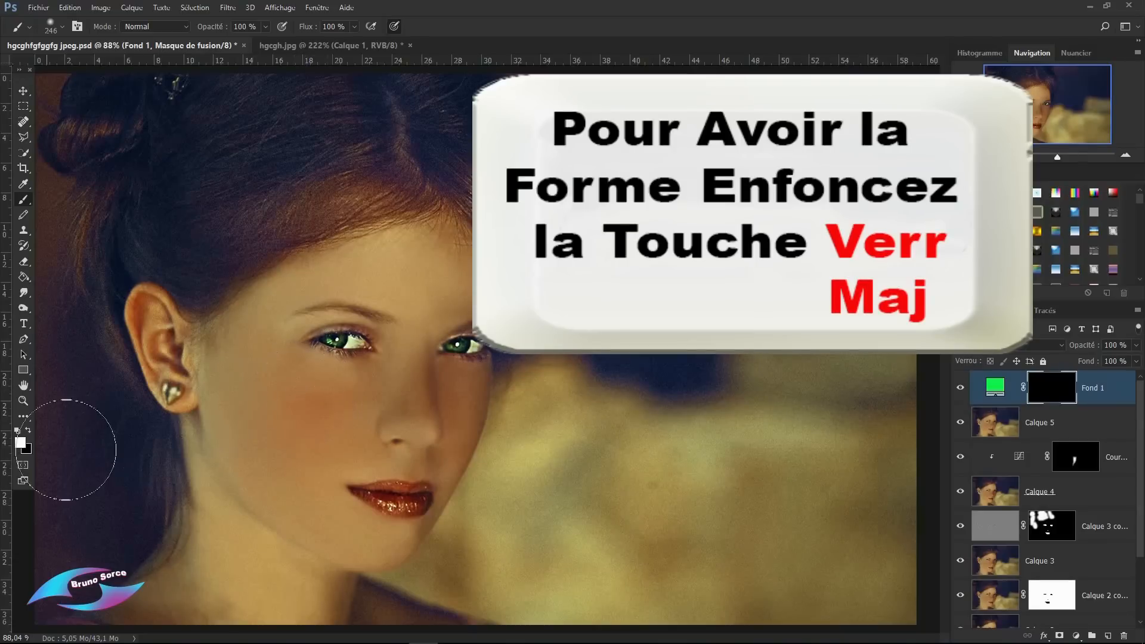
key(z)
drag(185, 244, 669, 504)
key(b)
right_click(447, 391)
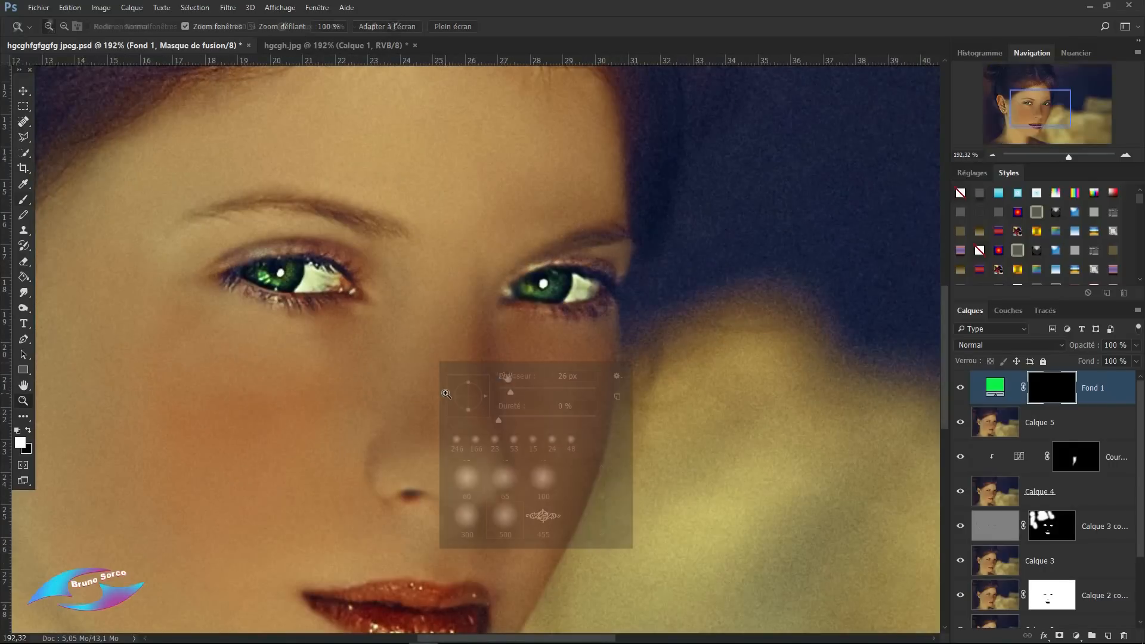
click(501, 417)
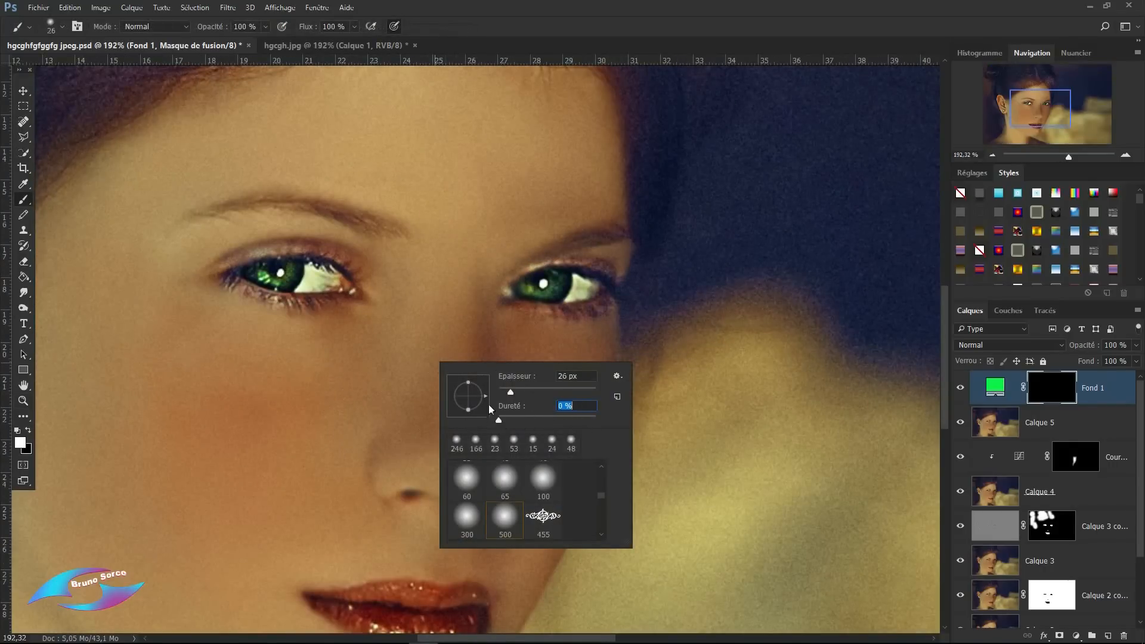
mouse_move(548, 280)
mouse_down()
mouse_move(547, 310)
mouse_move(540, 287)
mouse_up()
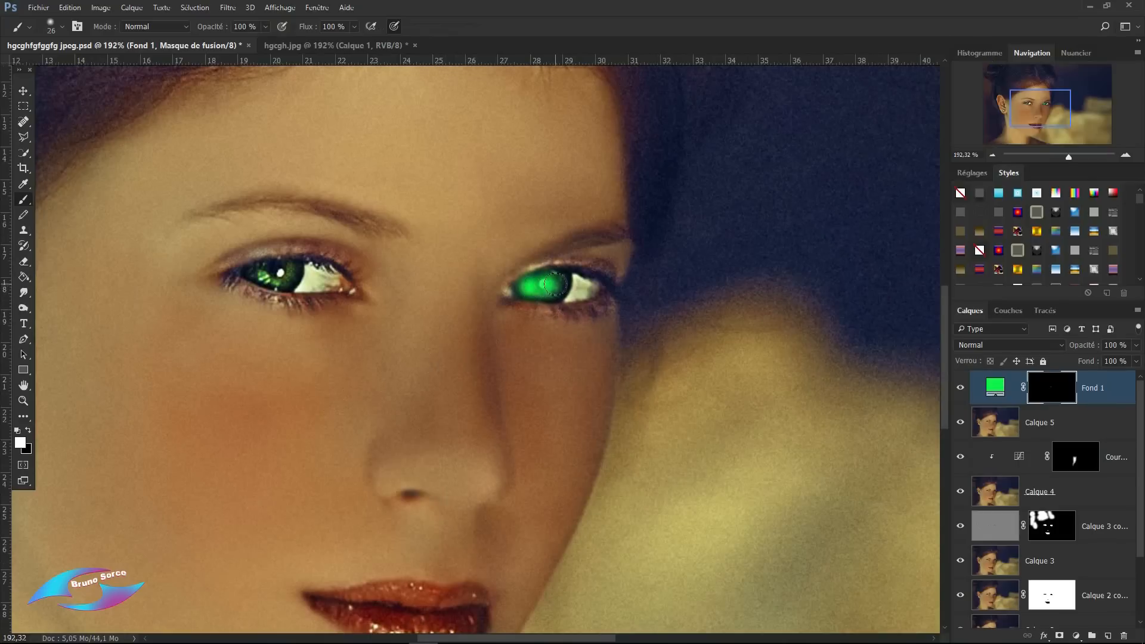
Step: Reduce the brush to 19 px, finish painting that iris white on Fond 1's mask, and paint the other iris too
right_click(558, 283)
drag(623, 313, 621, 313)
mouse_move(540, 286)
mouse_down()
mouse_move(563, 276)
mouse_move(530, 292)
mouse_up()
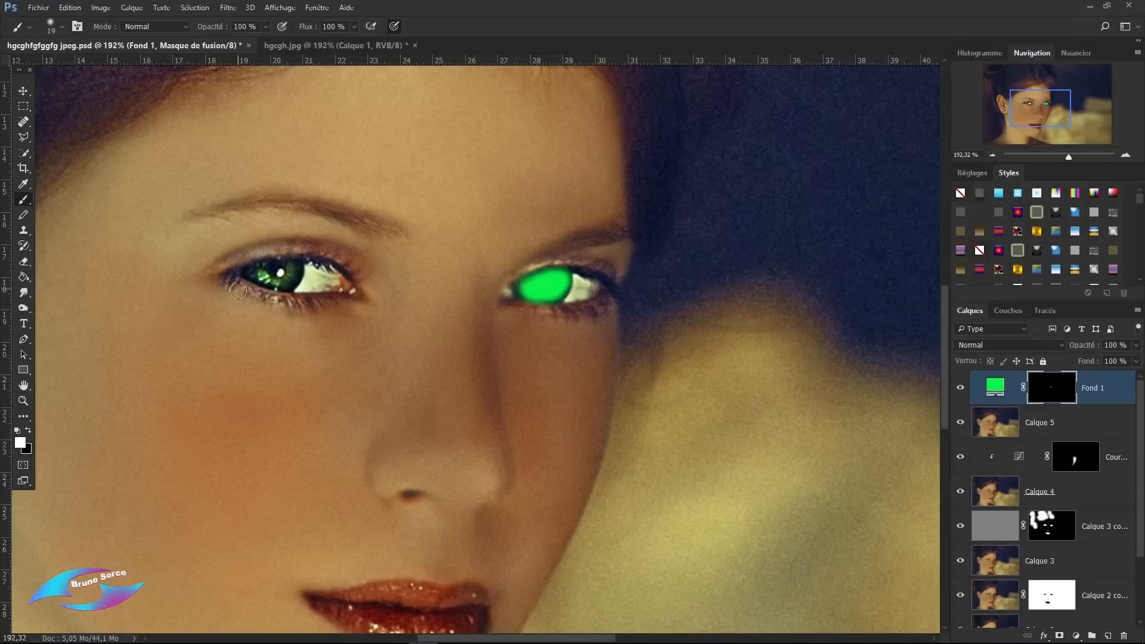
drag(255, 273, 270, 276)
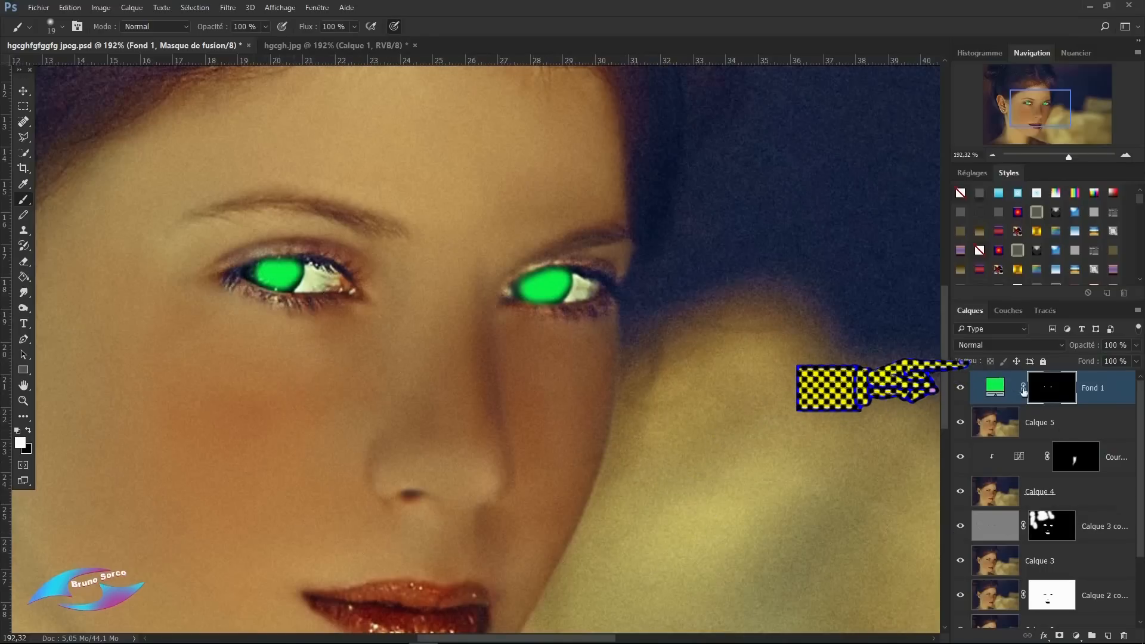
Step: Set Fond 1's blend mode to Lumière tamisée and fit the whole portrait in the view
click(1060, 345)
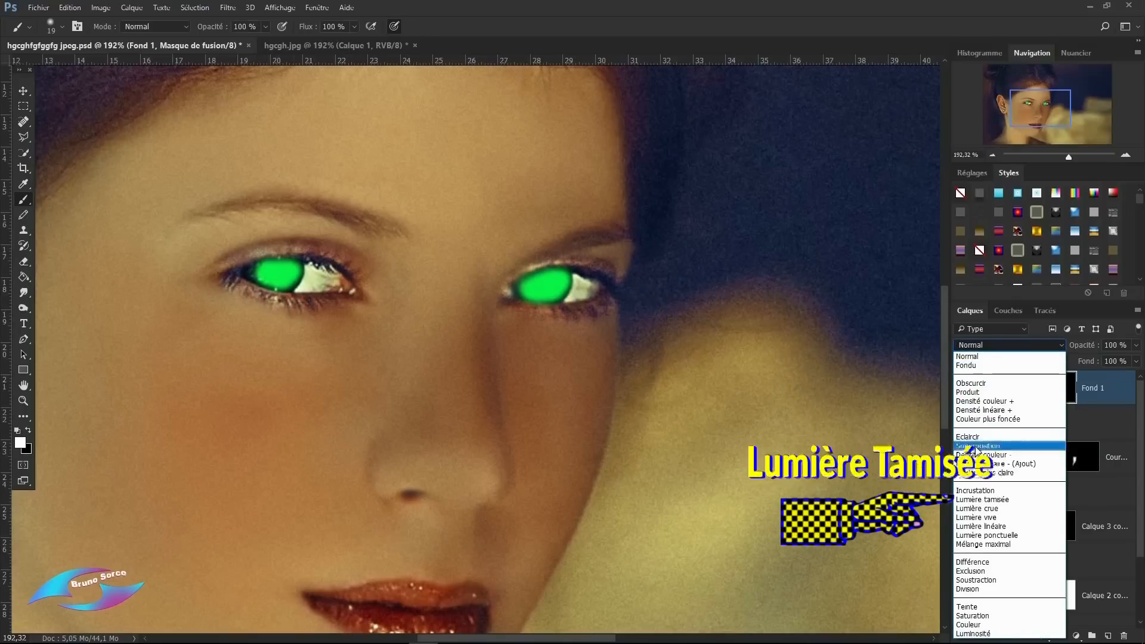
click(982, 502)
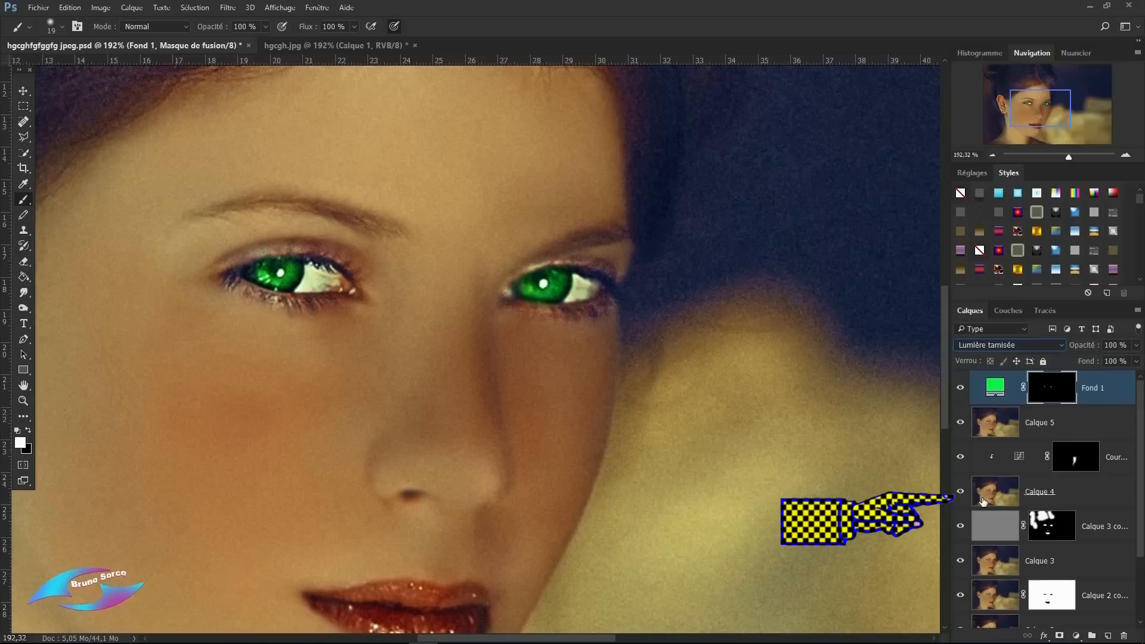
click(25, 402)
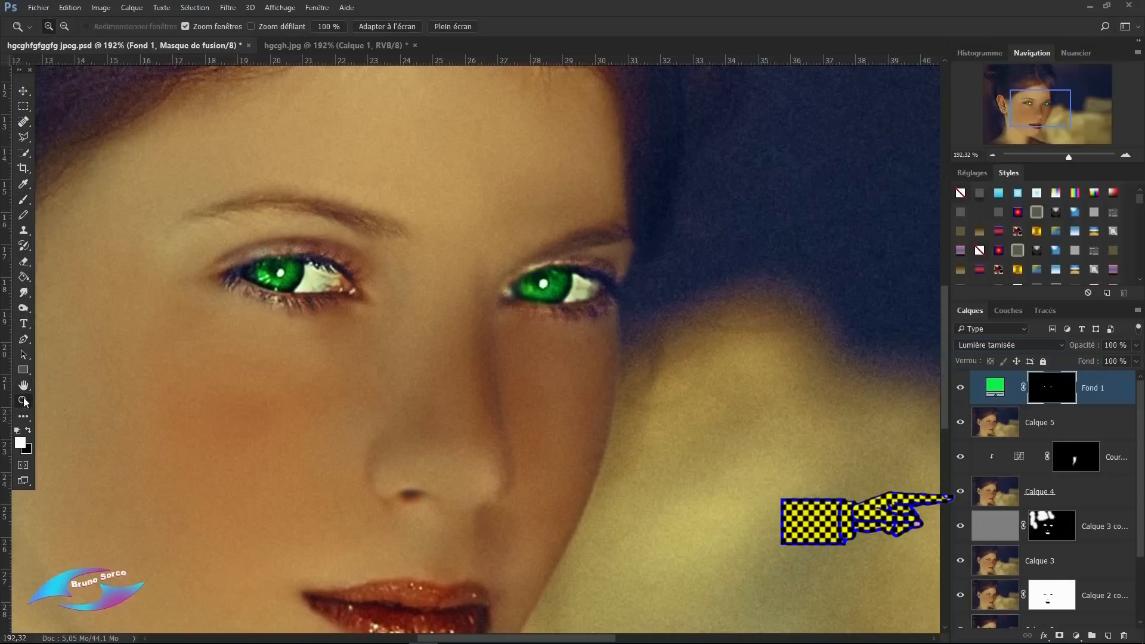
right_click(451, 419)
click(489, 428)
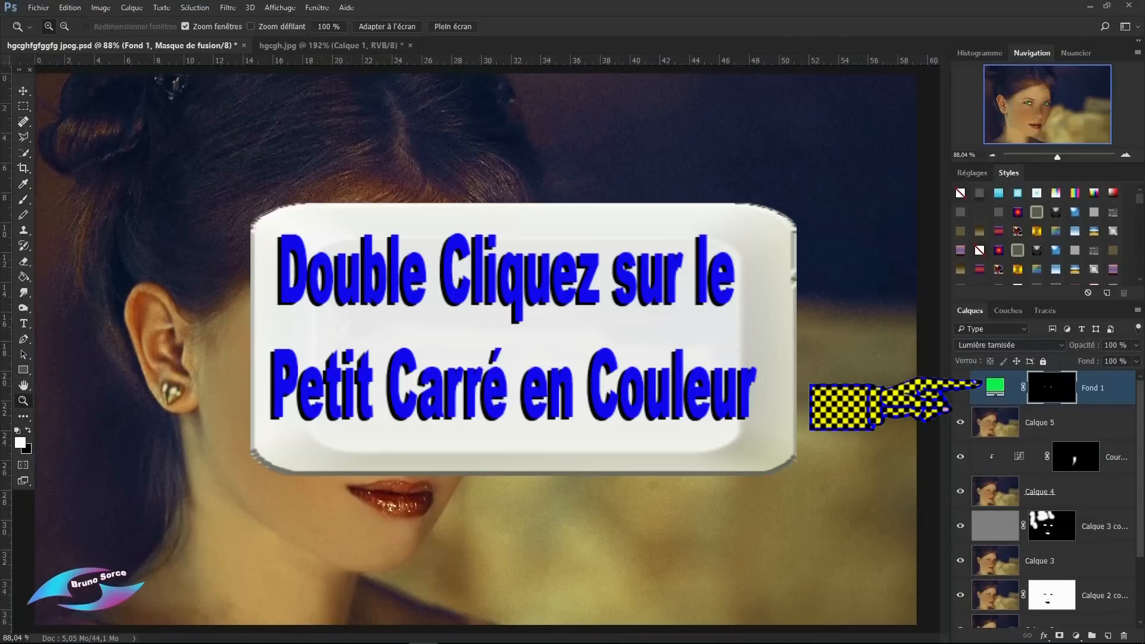
Step: Open Fond 1's fill colour for editing, keeping the colour picker clear of the face and layer list
double_click(996, 387)
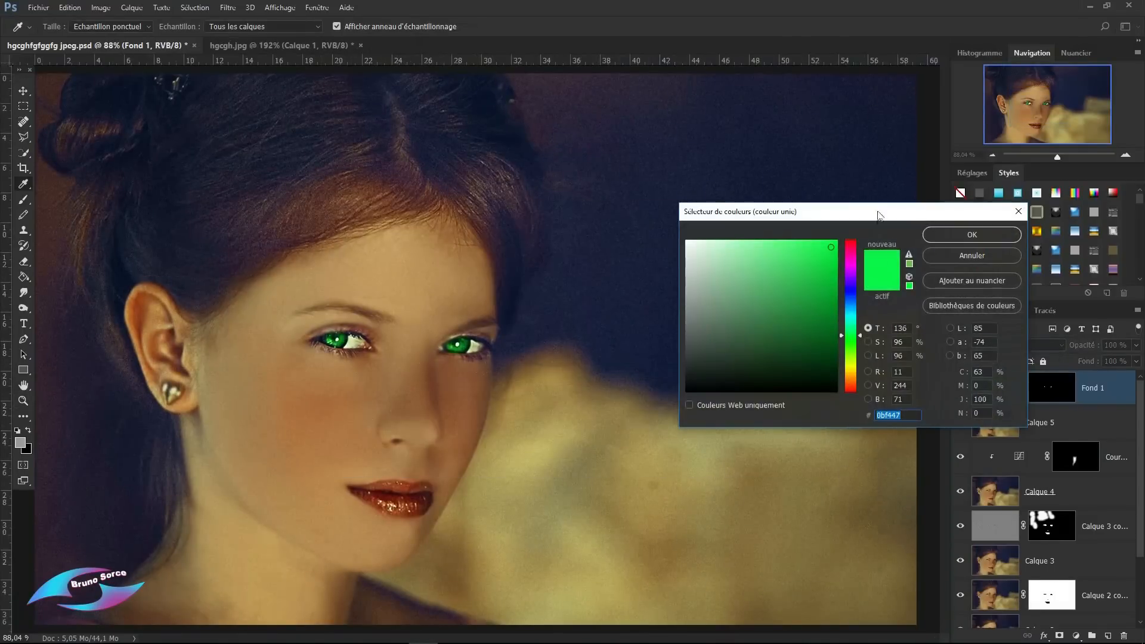
drag(877, 214, 759, 145)
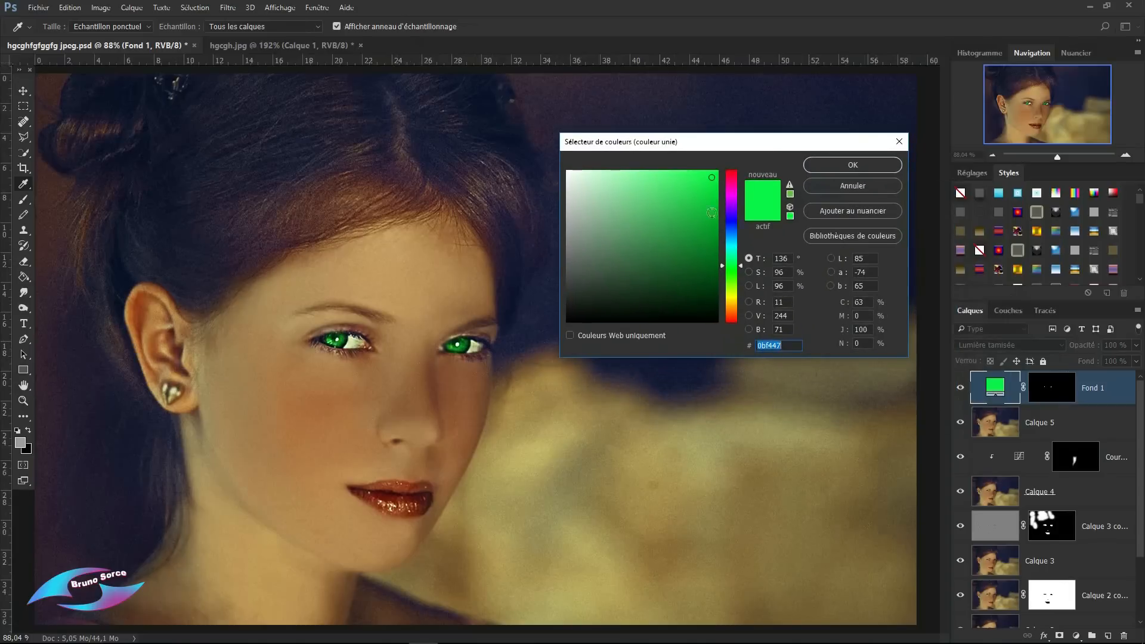
Step: Try lighter green, several blues, magenta and pale cyan as Fond 1's fill colour to preview different eye colours
click(659, 177)
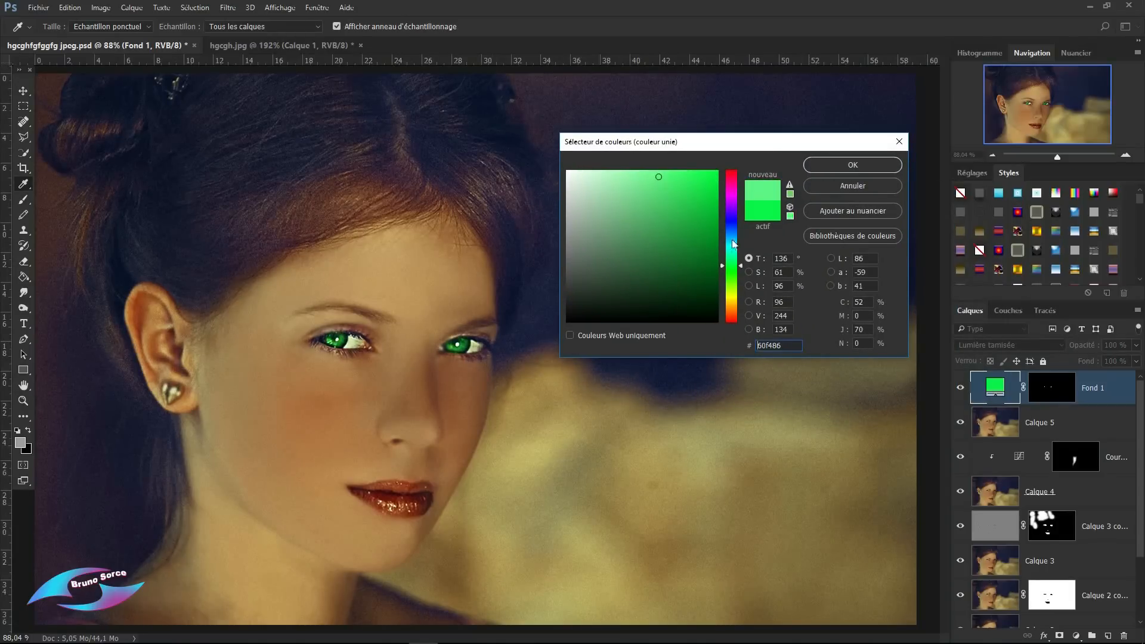
click(733, 221)
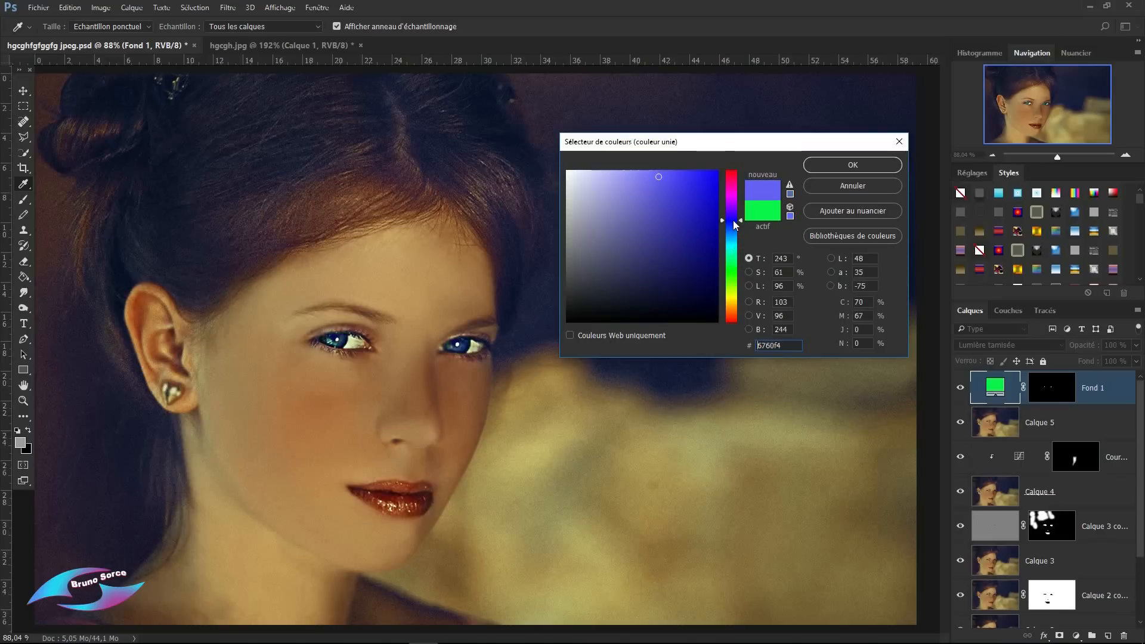
click(605, 188)
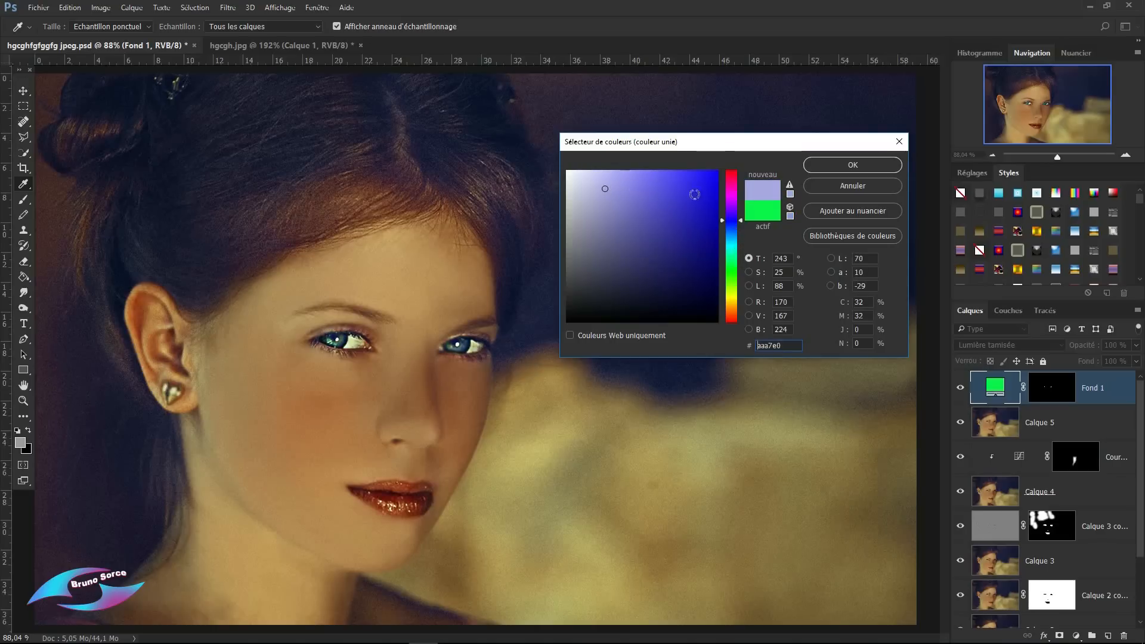
click(708, 255)
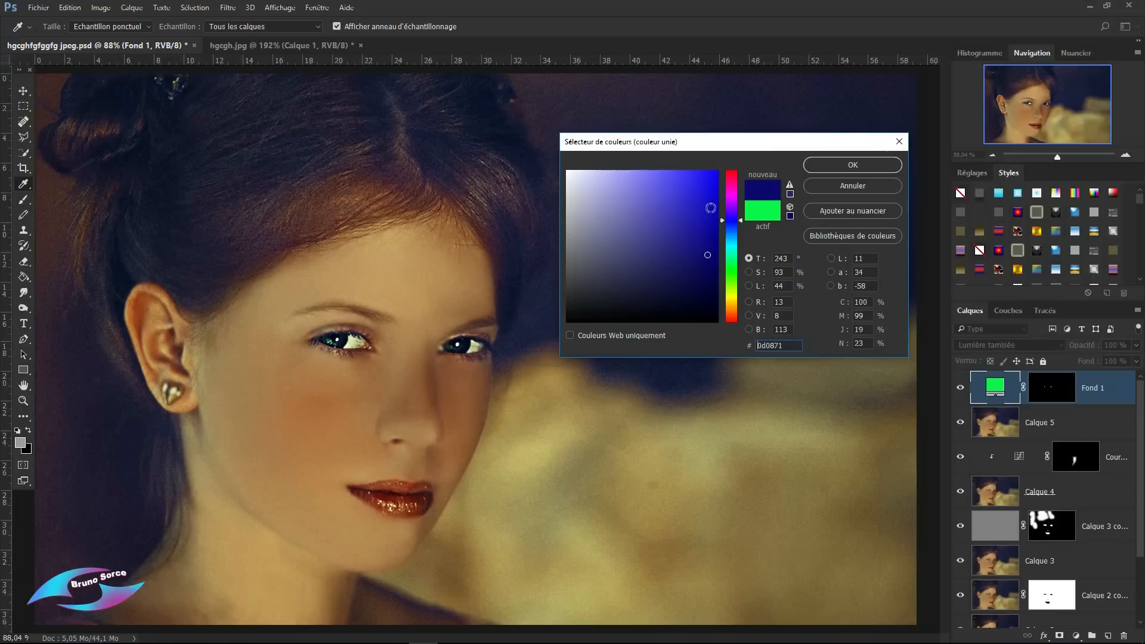
click(732, 177)
click(731, 195)
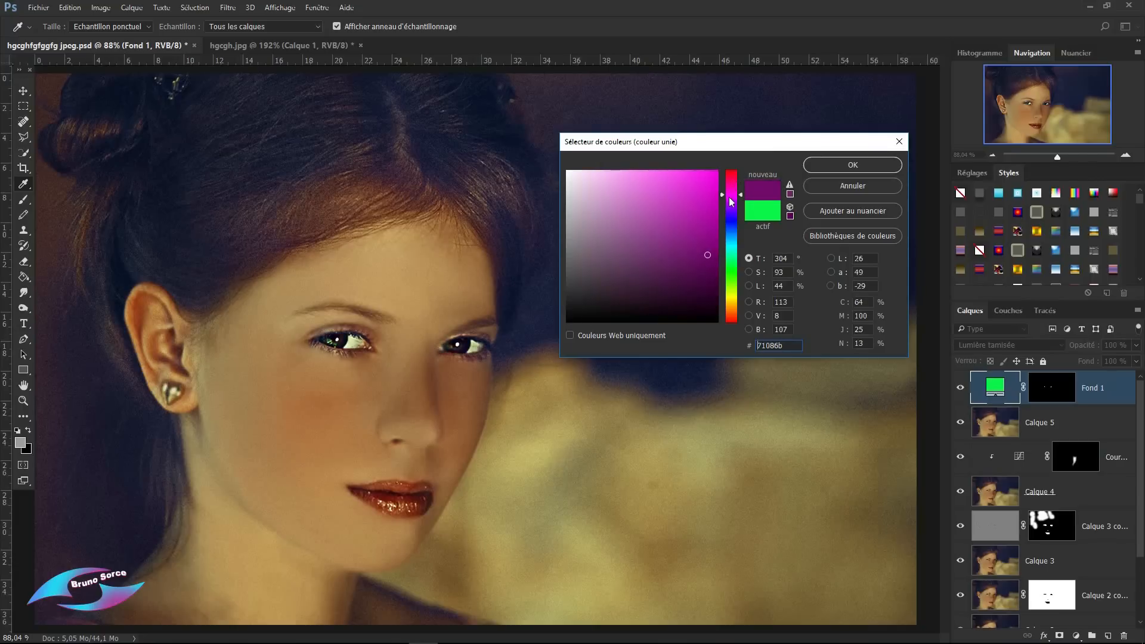
click(650, 194)
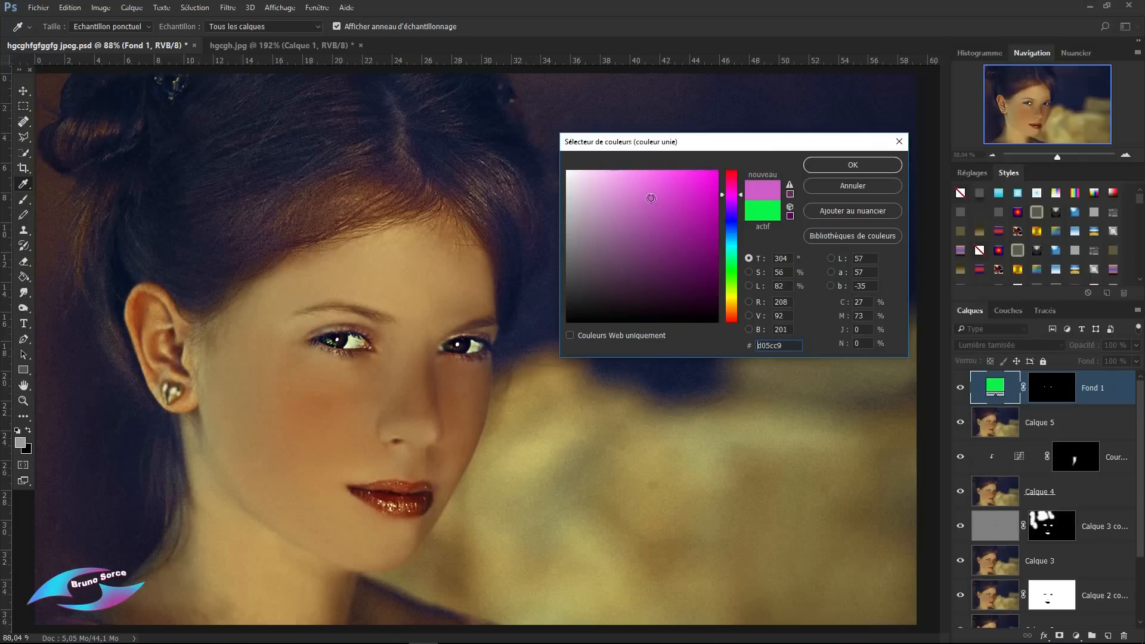
click(625, 176)
click(733, 245)
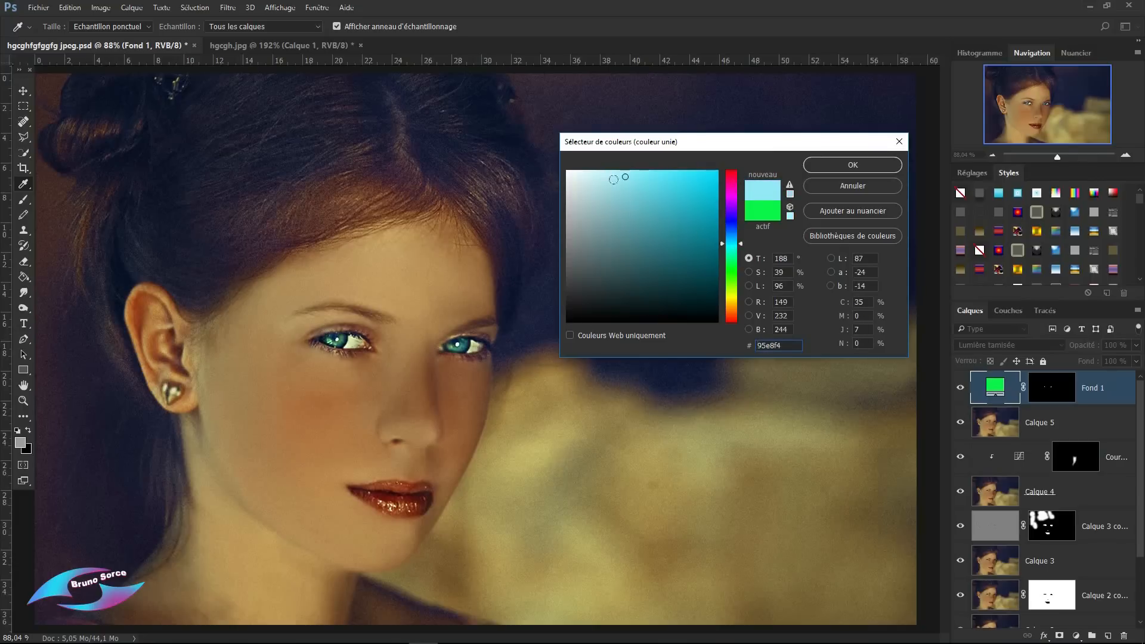
Step: Set Fond 1's fill to a very pale green with a hue of 124° and apply it
click(731, 270)
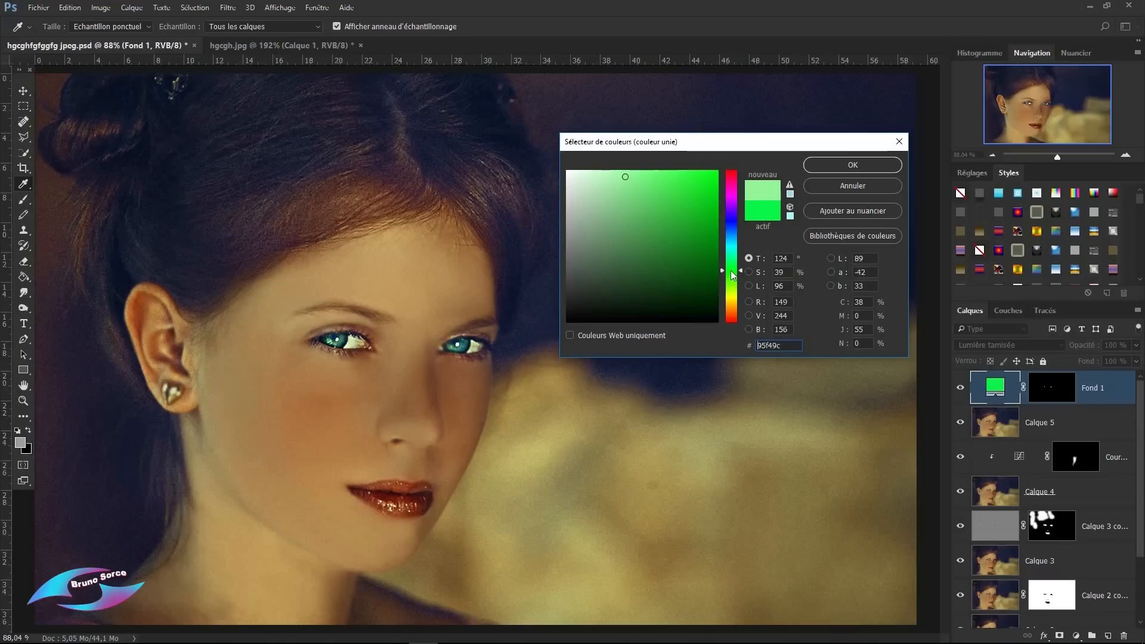
drag(610, 175, 603, 174)
click(828, 163)
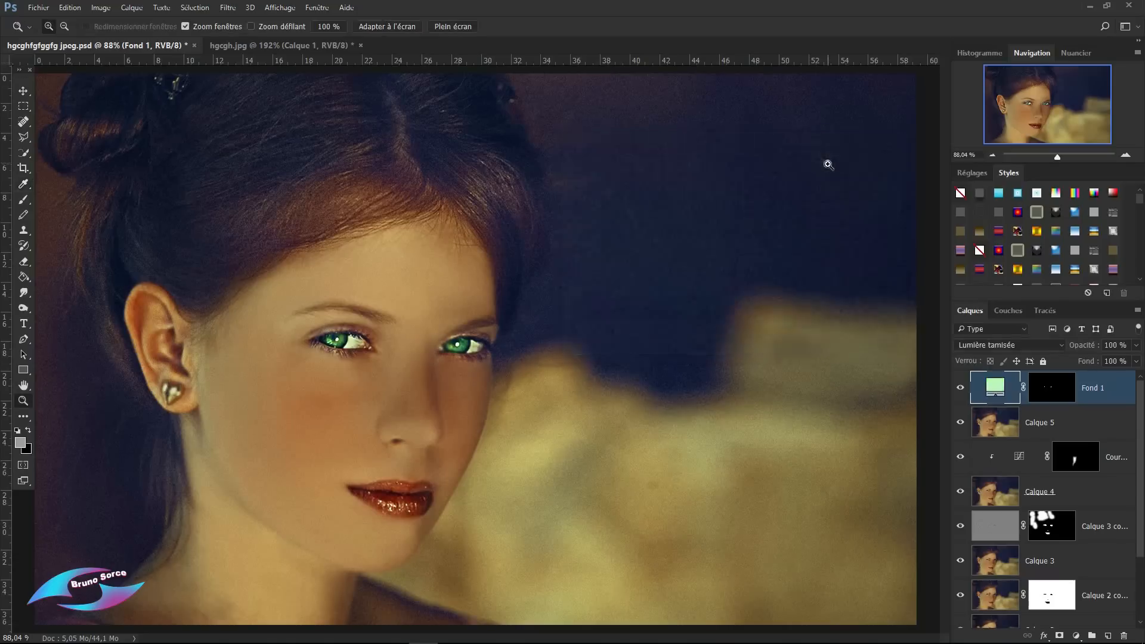
Step: Compare the eyes with Fond 1 hidden and shown, leave the layer visible and target its layer mask
click(960, 391)
click(959, 390)
click(960, 389)
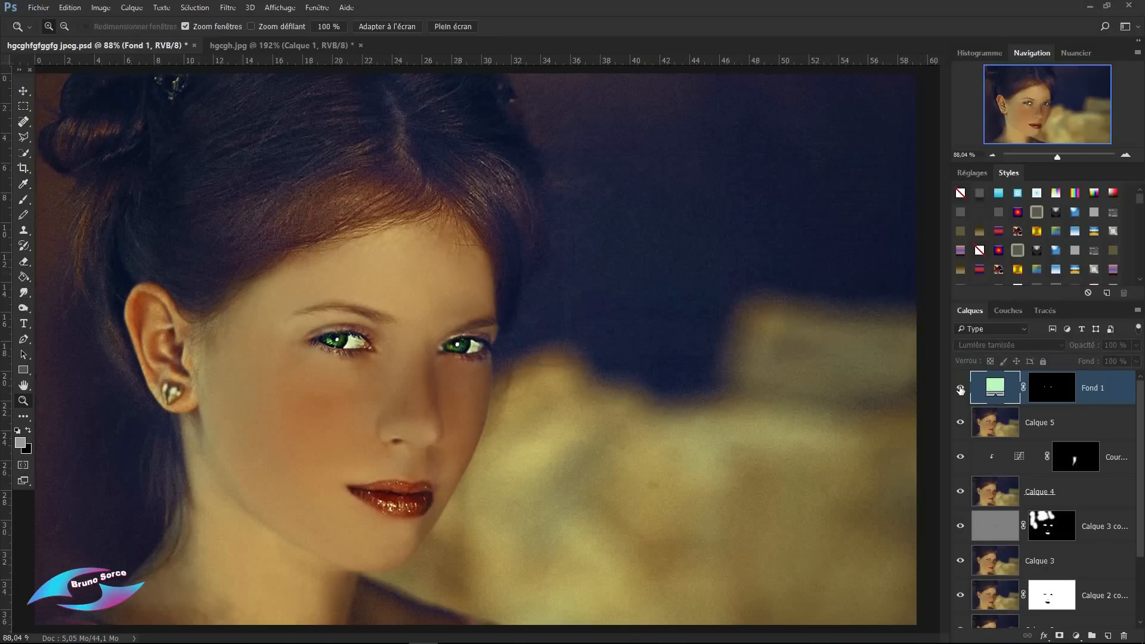
click(960, 390)
key(ctrl+backslash)
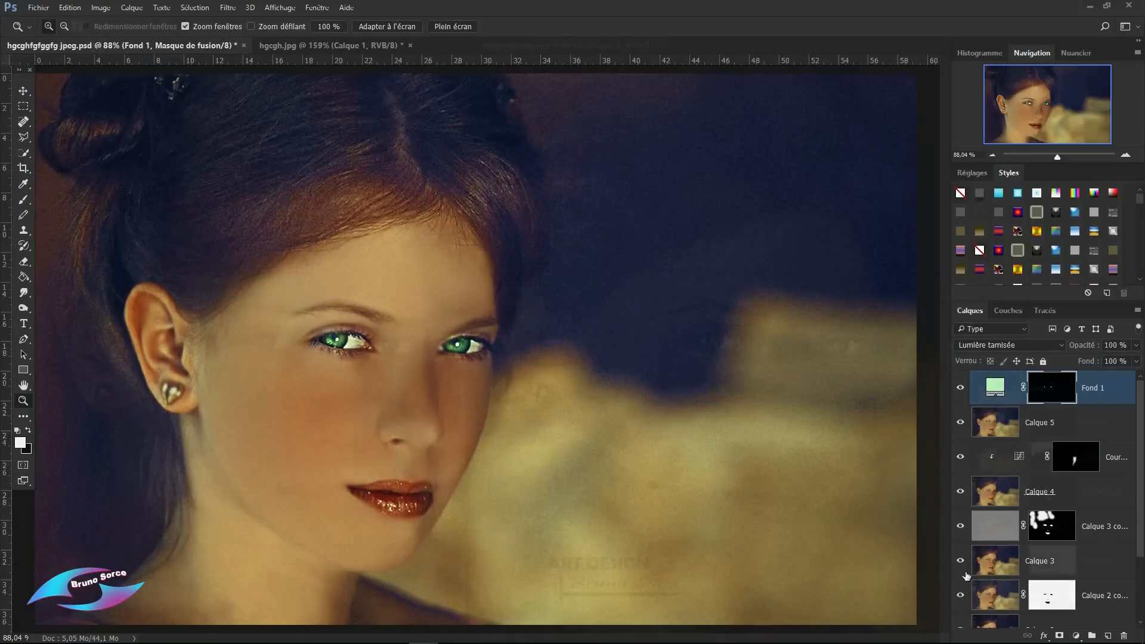